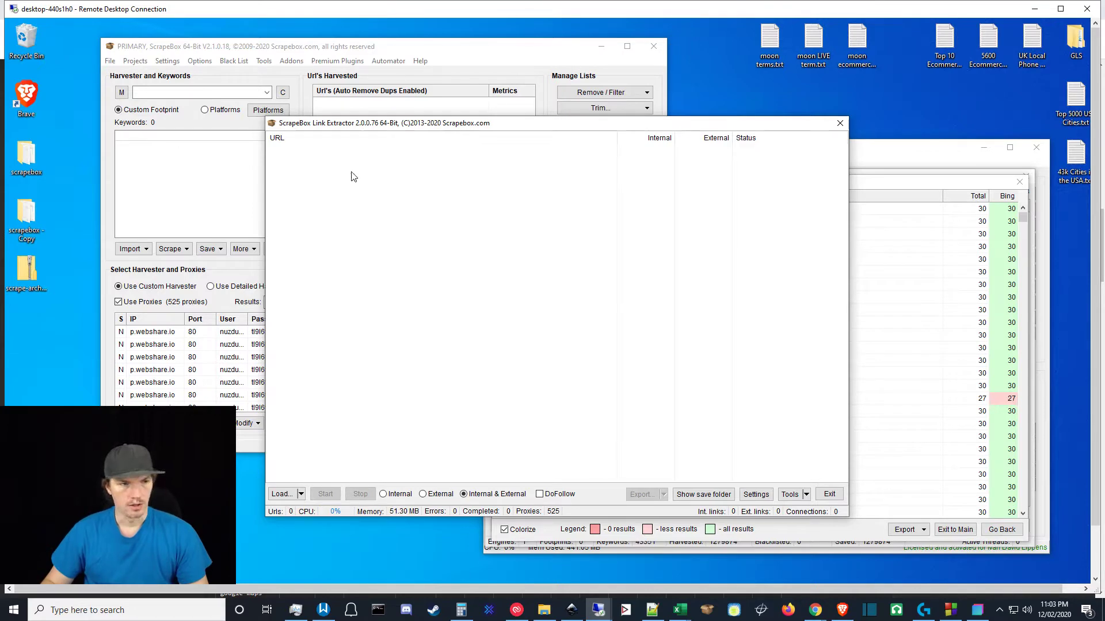
# - Launch the ScrapeBox Link Extractor addon from the main window's Addons menu
pyautogui.click(298, 48)
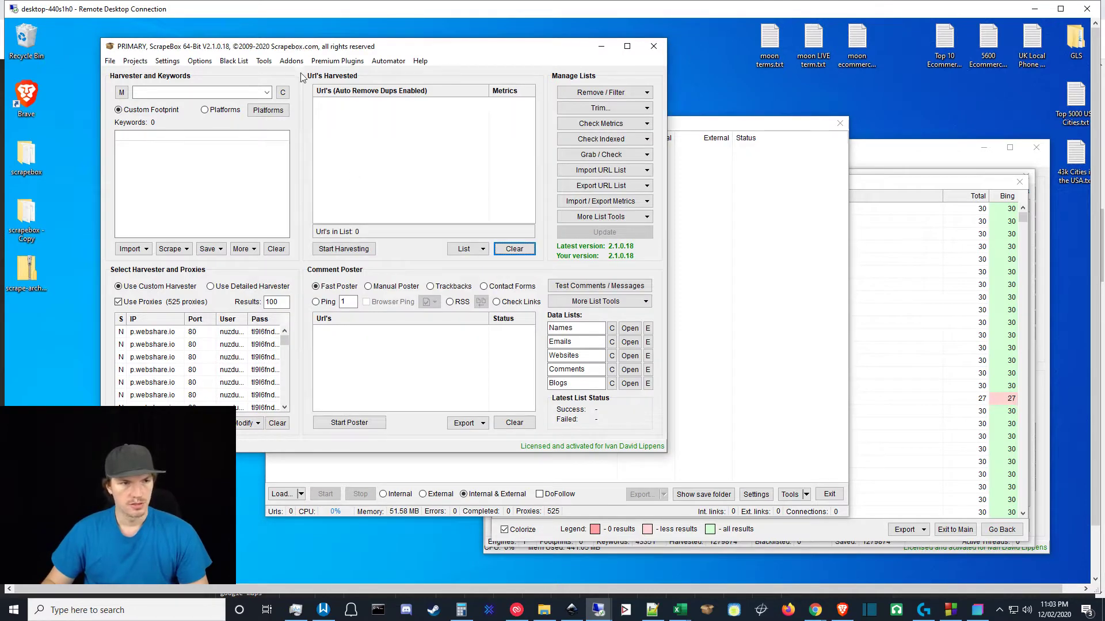
pyautogui.click(291, 61)
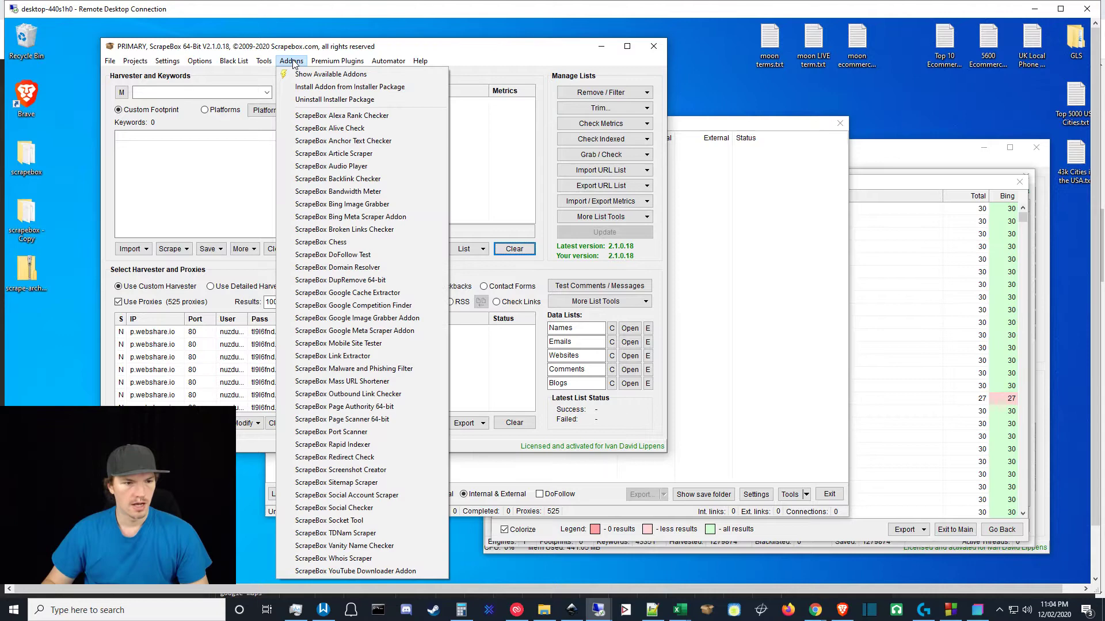
pyautogui.click(396, 356)
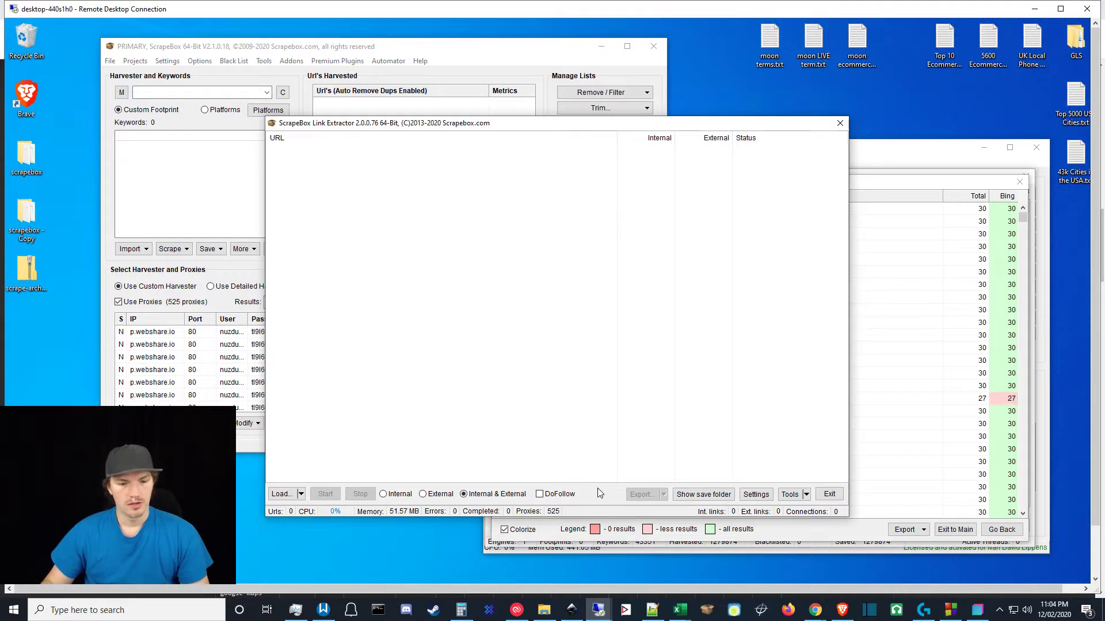
# - Put 'auto repair' in the keyword prefix box and load the Top 5000 US Cities keyword list
pyautogui.click(461, 56)
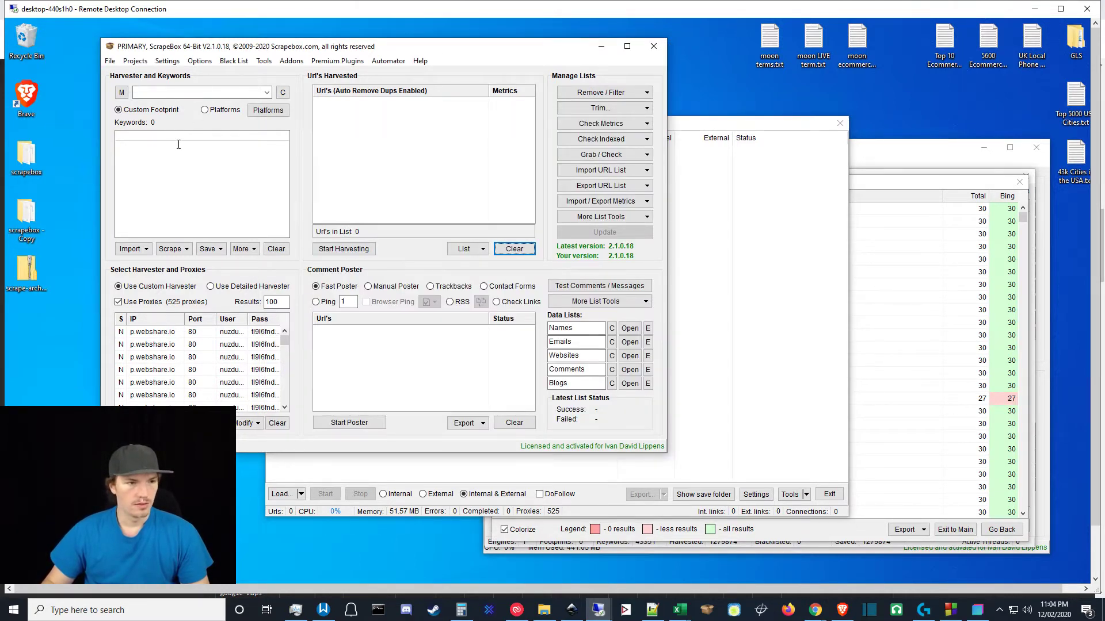
pyautogui.click(199, 139)
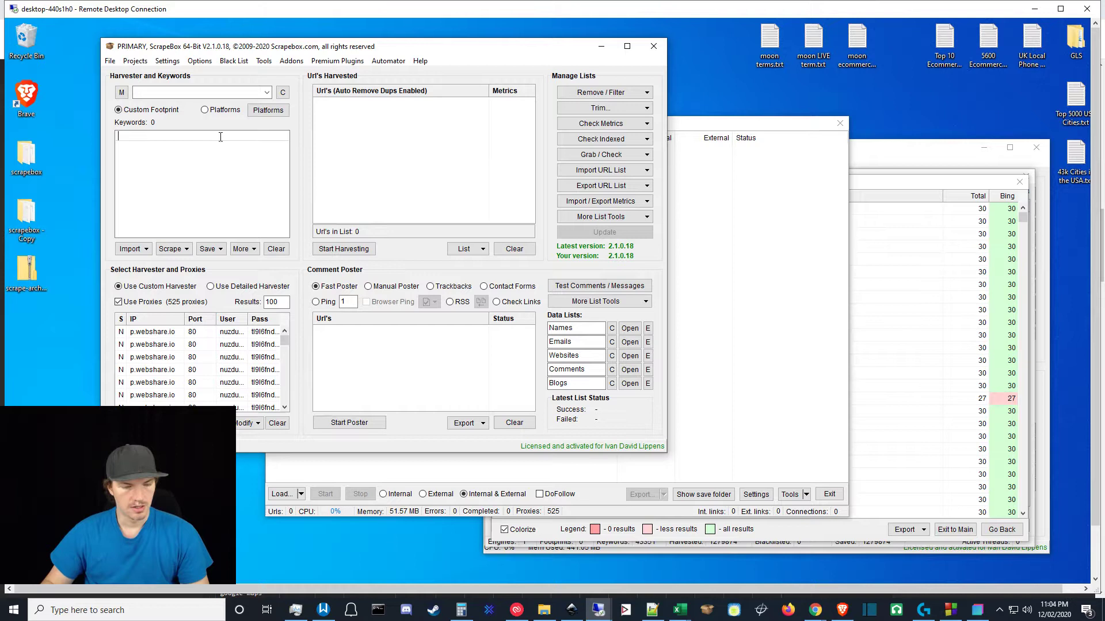
pyautogui.write('autop')
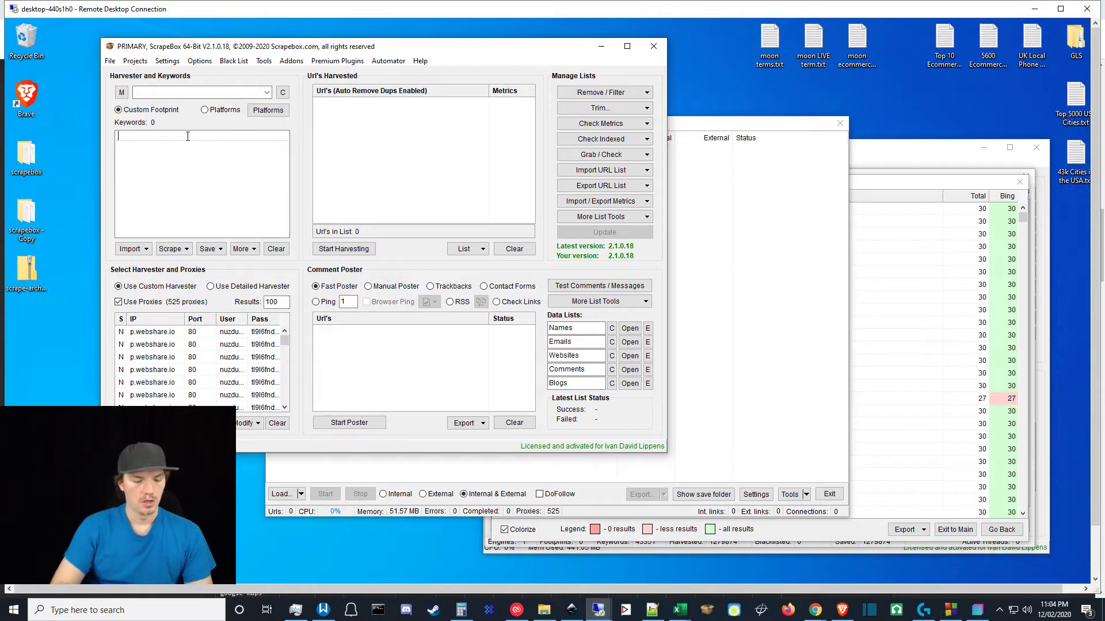
pyautogui.press('BackSpace')
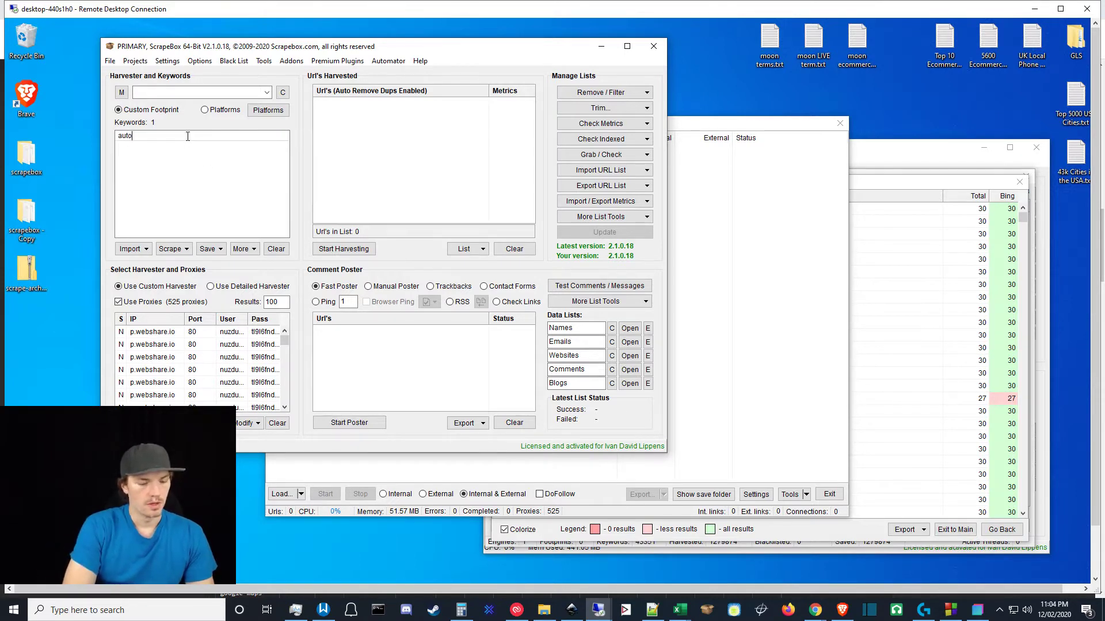
pyautogui.write('repair')
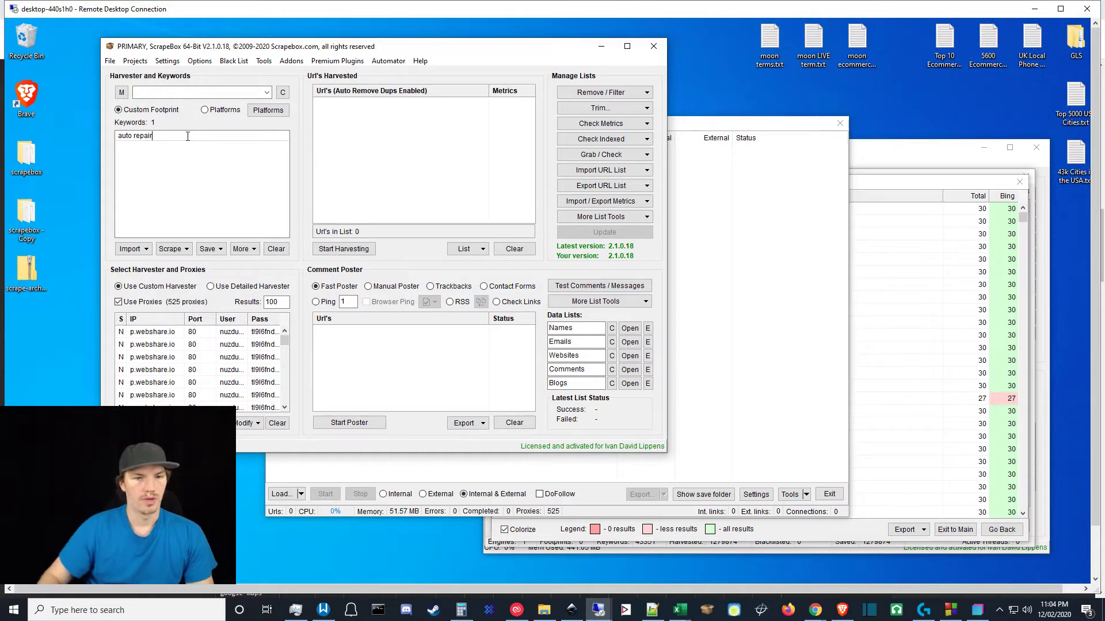
pyautogui.moveTo(187, 136); pyautogui.dragTo(77, 133)
pyautogui.hotkey('ctrl', 'x')
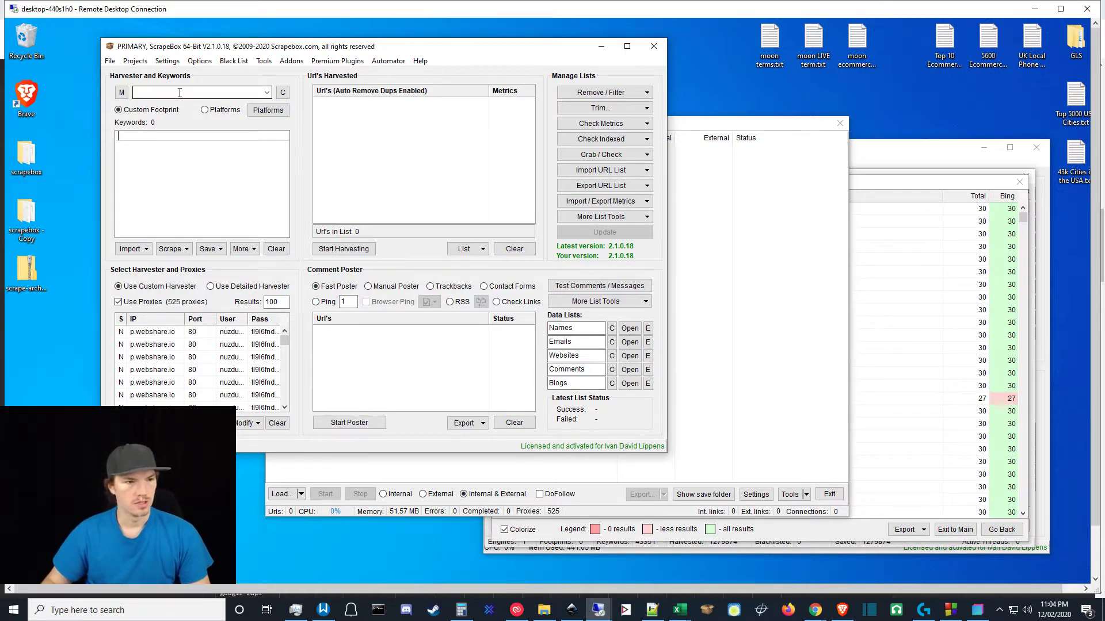
pyautogui.click(196, 92)
pyautogui.hotkey('ctrl', 'v')
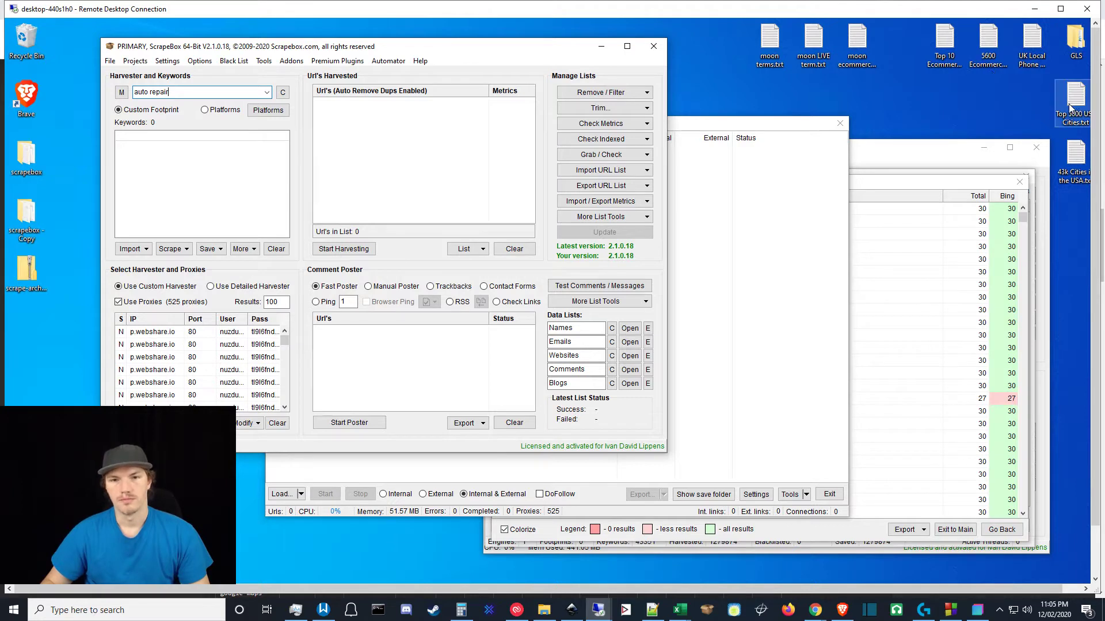
pyautogui.moveTo(1059, 106); pyautogui.dragTo(172, 164)
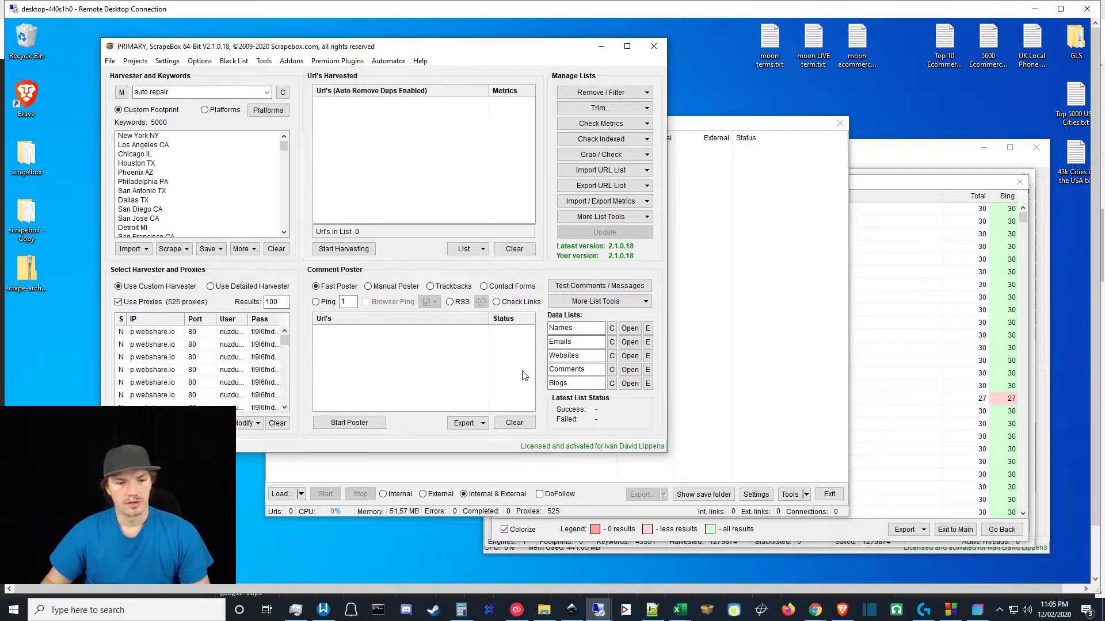
# - Switch from the Link Extractor back to the main ScrapeBox harvester window
pyautogui.click(598, 504)
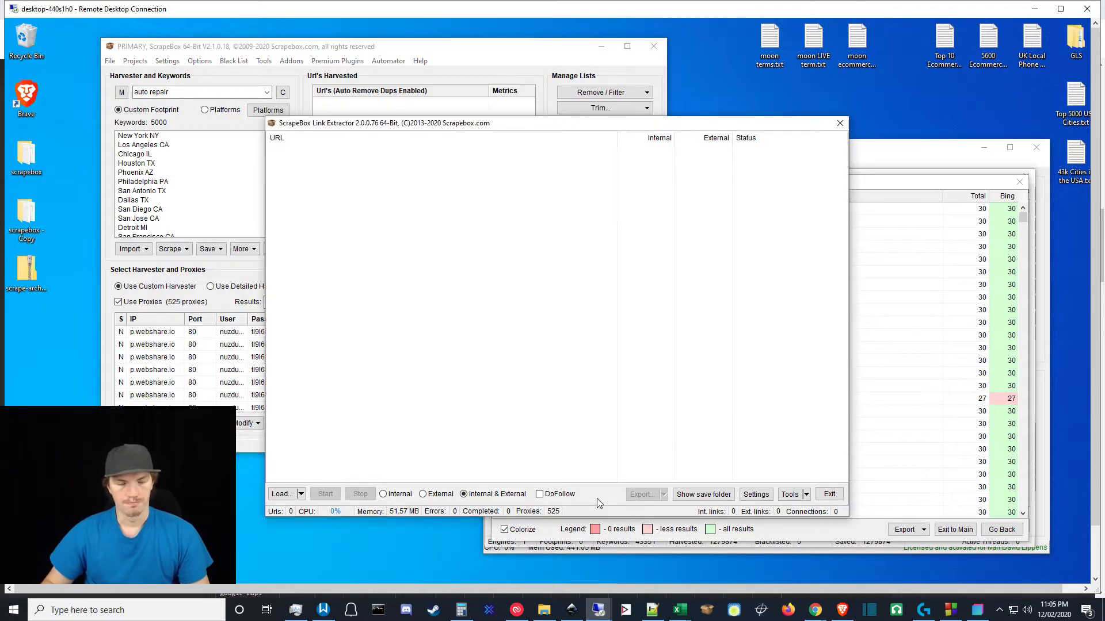
pyautogui.click(518, 71)
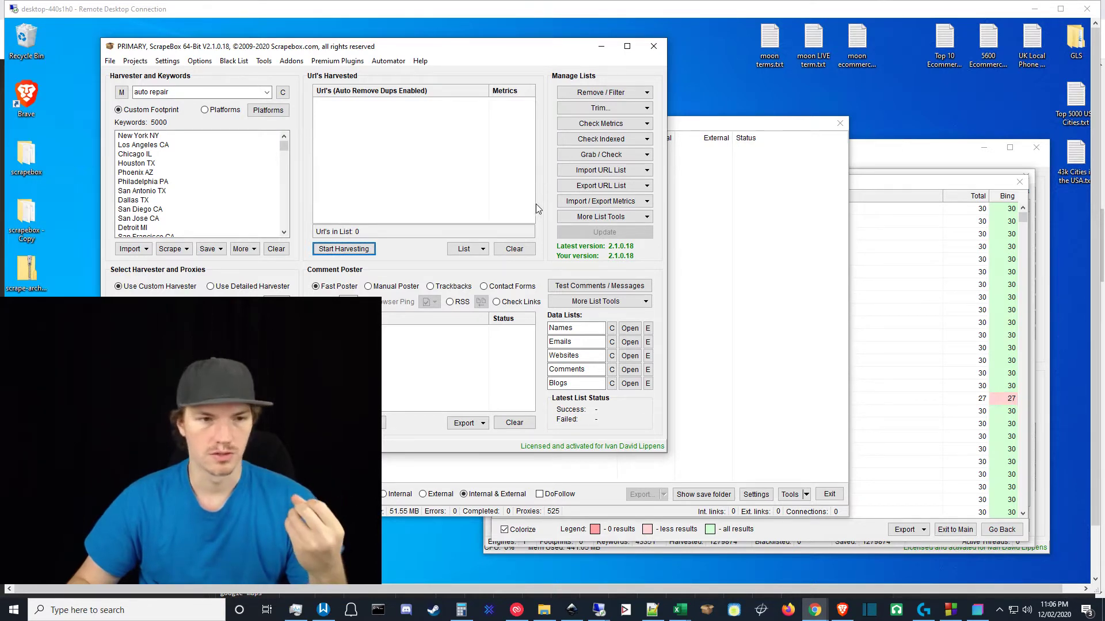
# - Limit results to 30 per keyword and start a Bing harvest of the city keywords
pyautogui.click(757, 439)
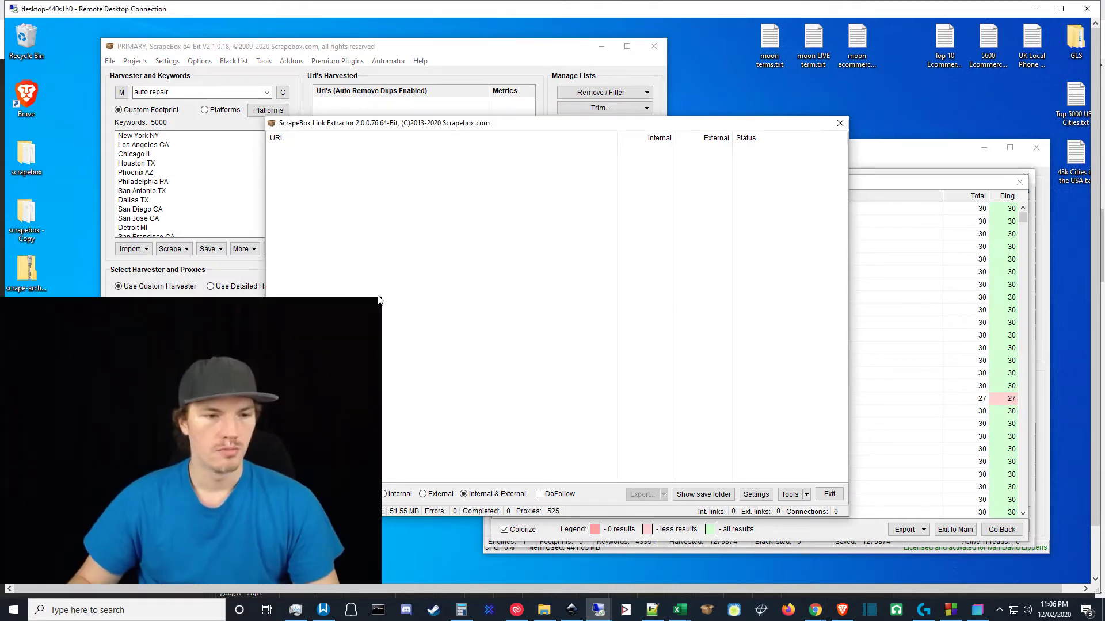
pyautogui.moveTo(379, 299); pyautogui.dragTo(194, 397)
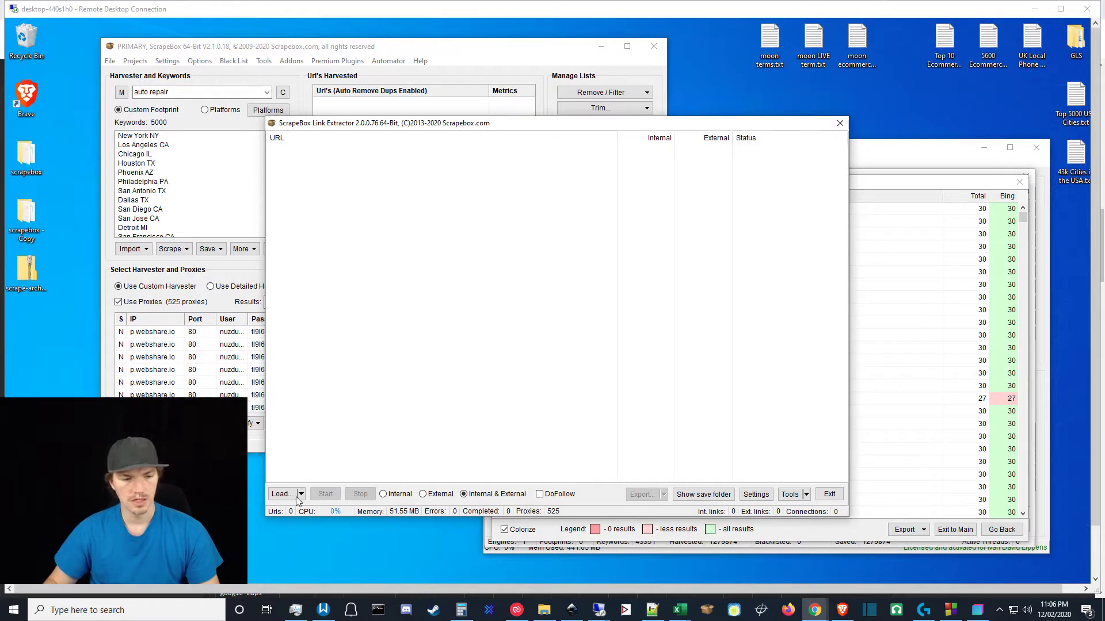
pyautogui.click(496, 68)
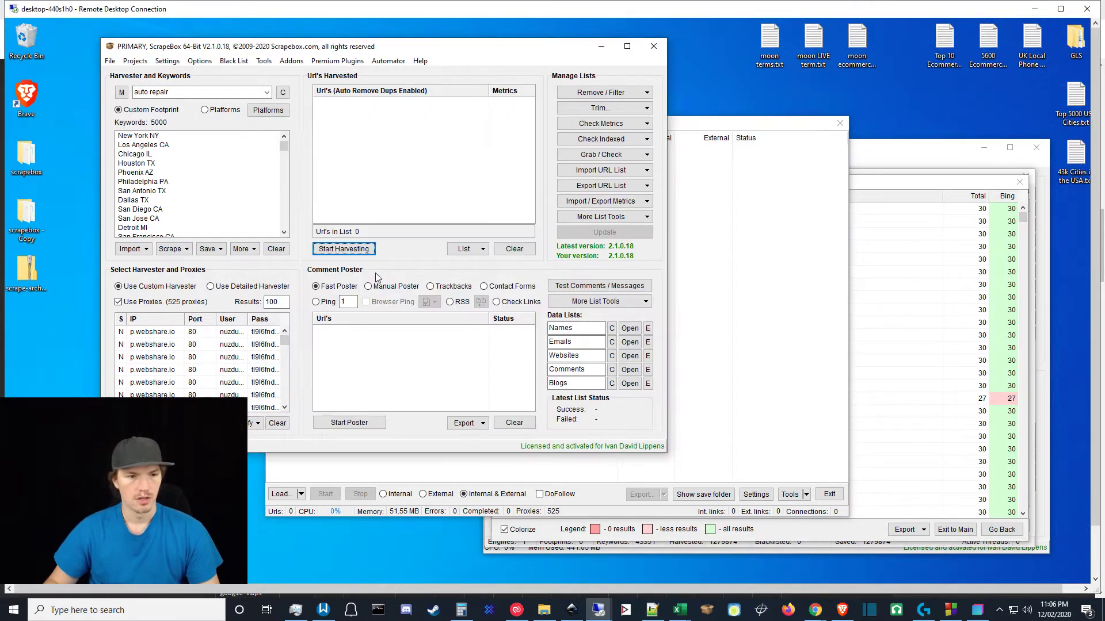
pyautogui.click(352, 250)
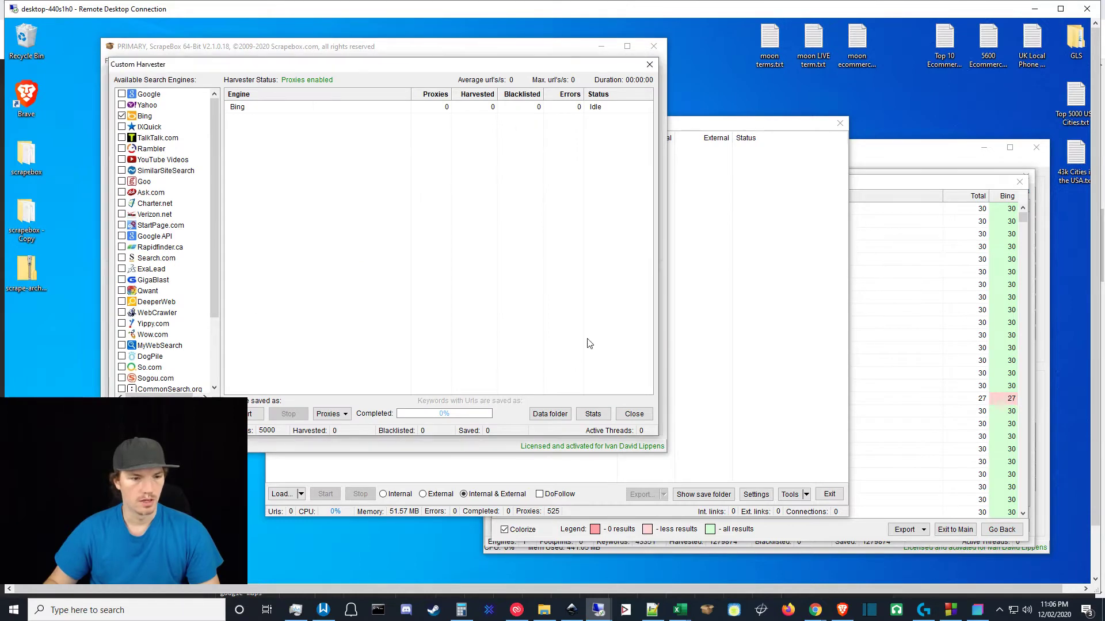
pyautogui.click(633, 414)
pyautogui.doubleClick(277, 304)
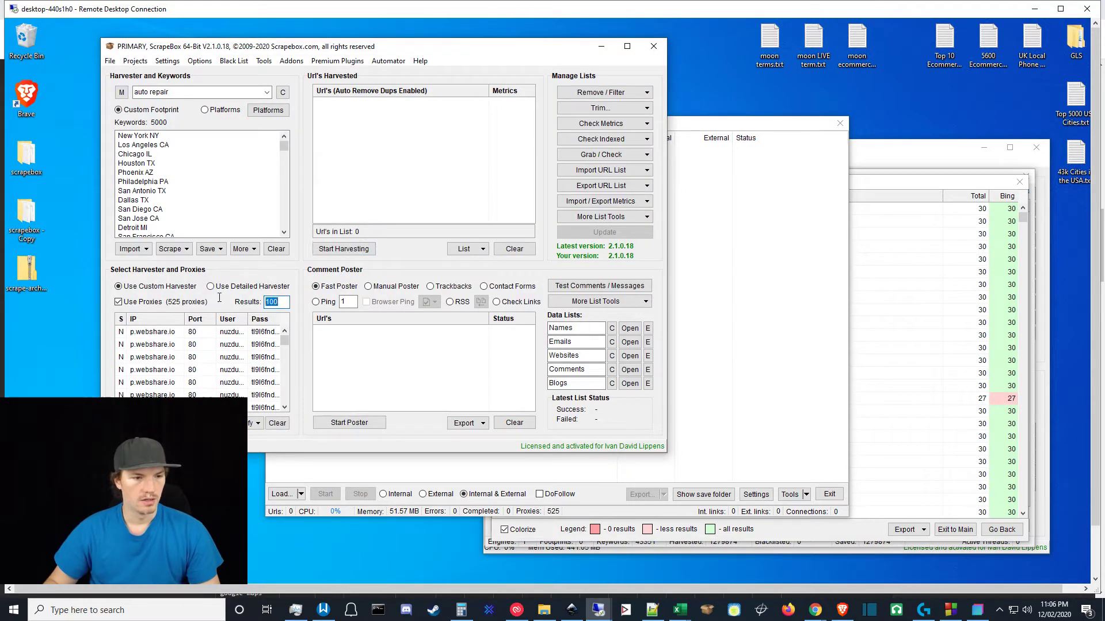
pyautogui.write('30')
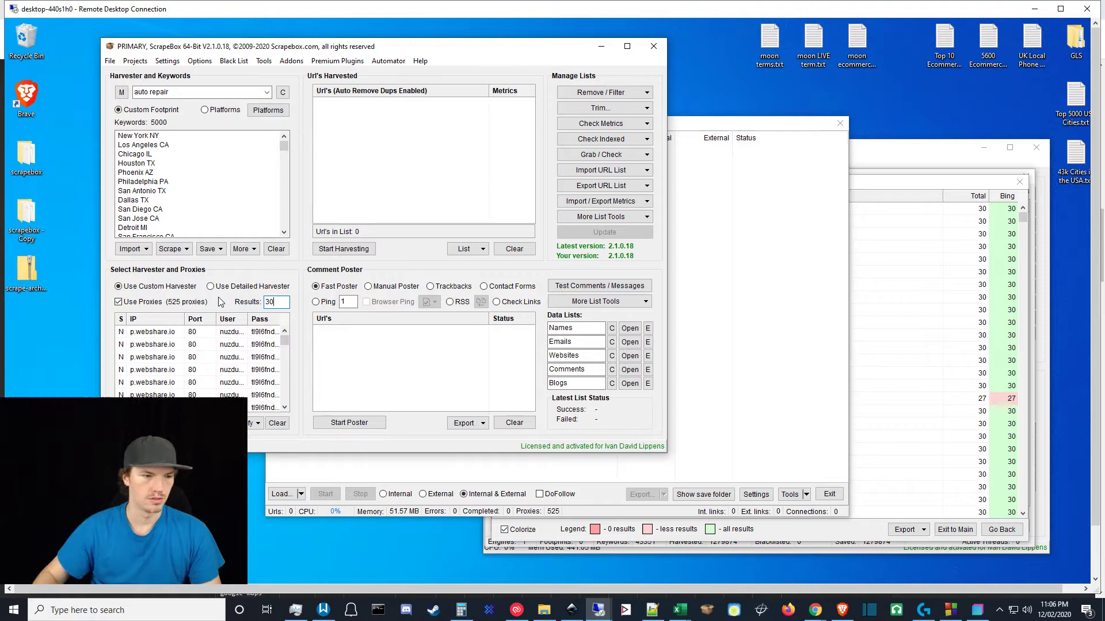
pyautogui.click(345, 248)
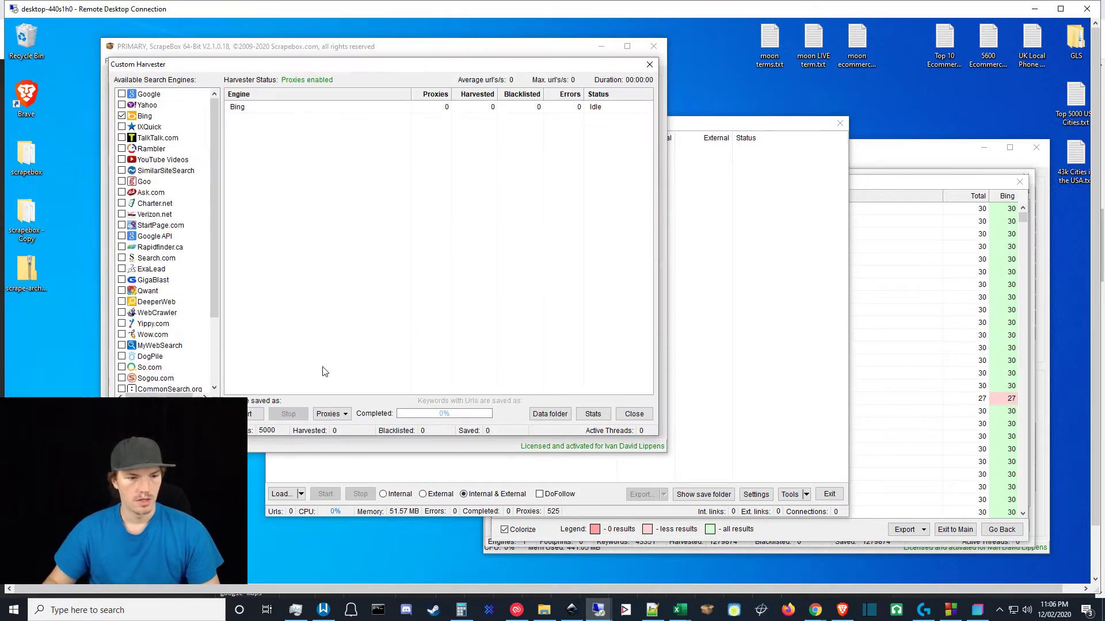
pyautogui.click(256, 417)
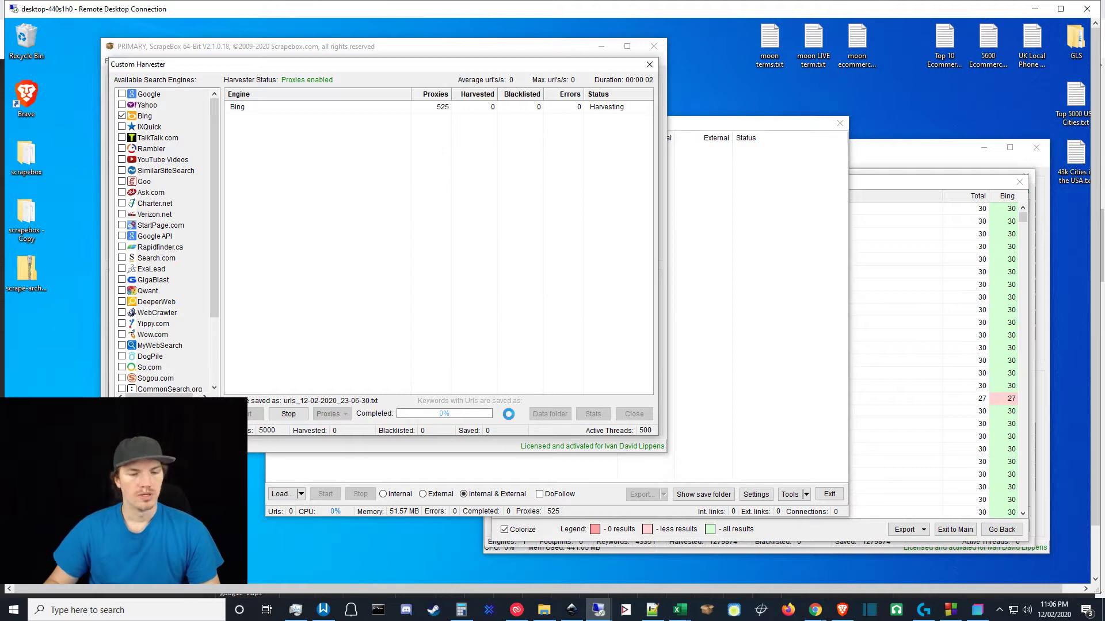
pyautogui.click(593, 498)
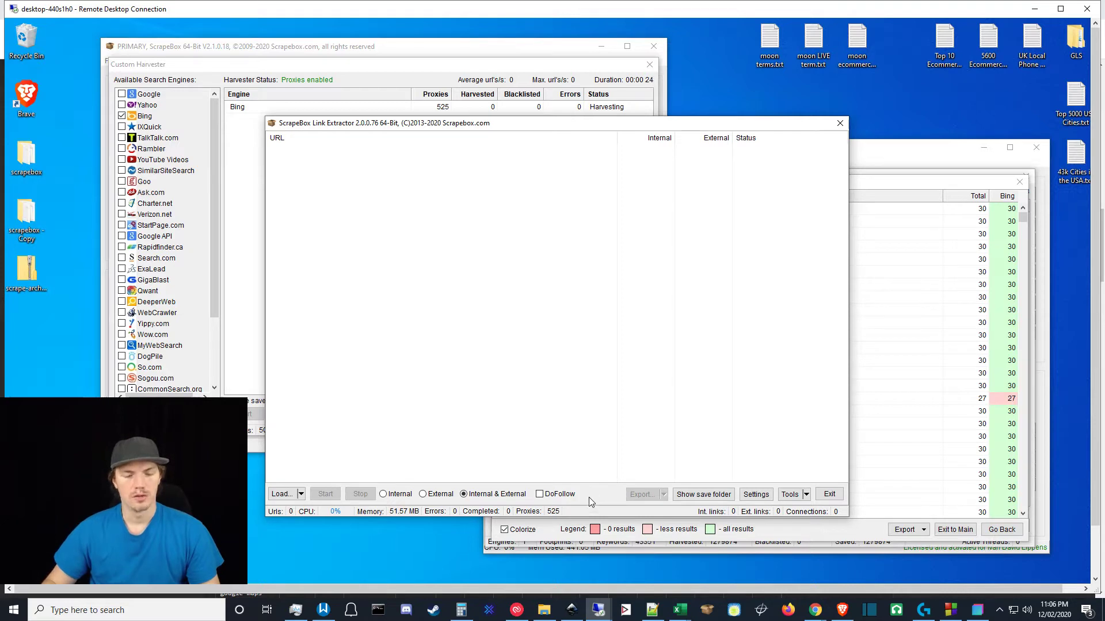
# - Clear autotrader.co from the Link Extractor's removal list and set its reading timeout to 15 seconds
pyautogui.click(755, 494)
pyautogui.click(605, 237)
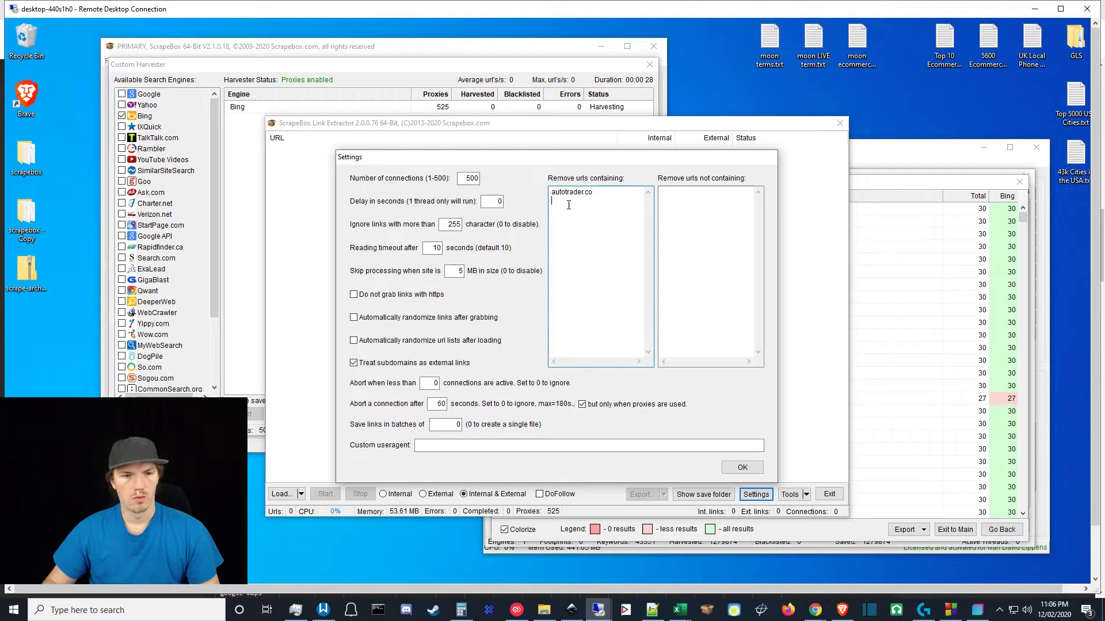
pyautogui.hotkey('ctrl', 'a')
pyautogui.press('Delete')
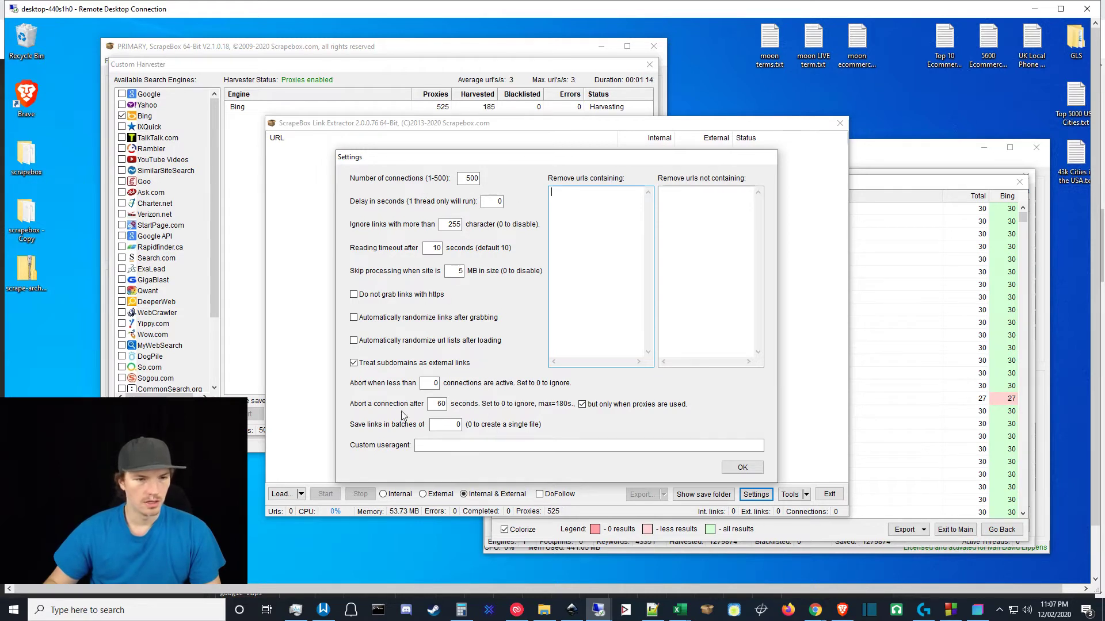
pyautogui.doubleClick(438, 247)
pyautogui.write('15')
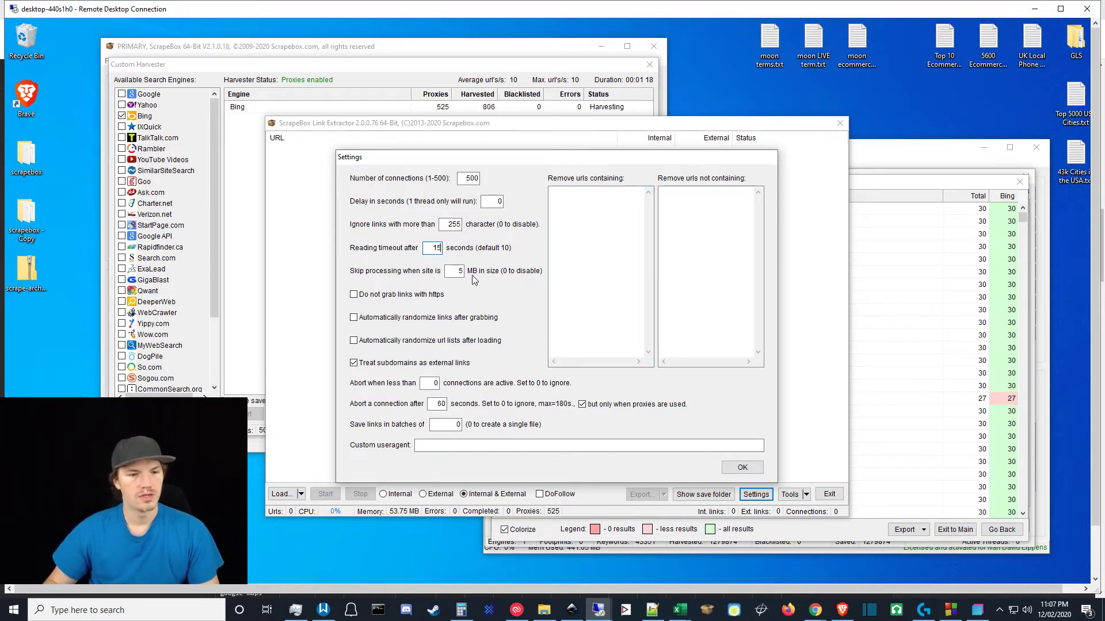
pyautogui.click(748, 467)
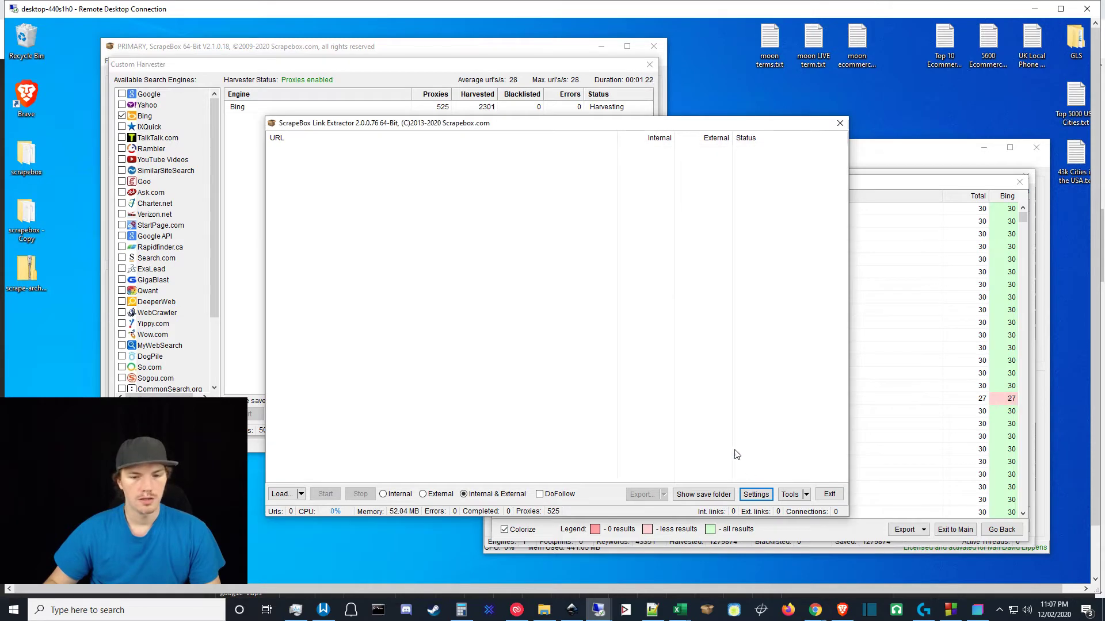
pyautogui.click(756, 495)
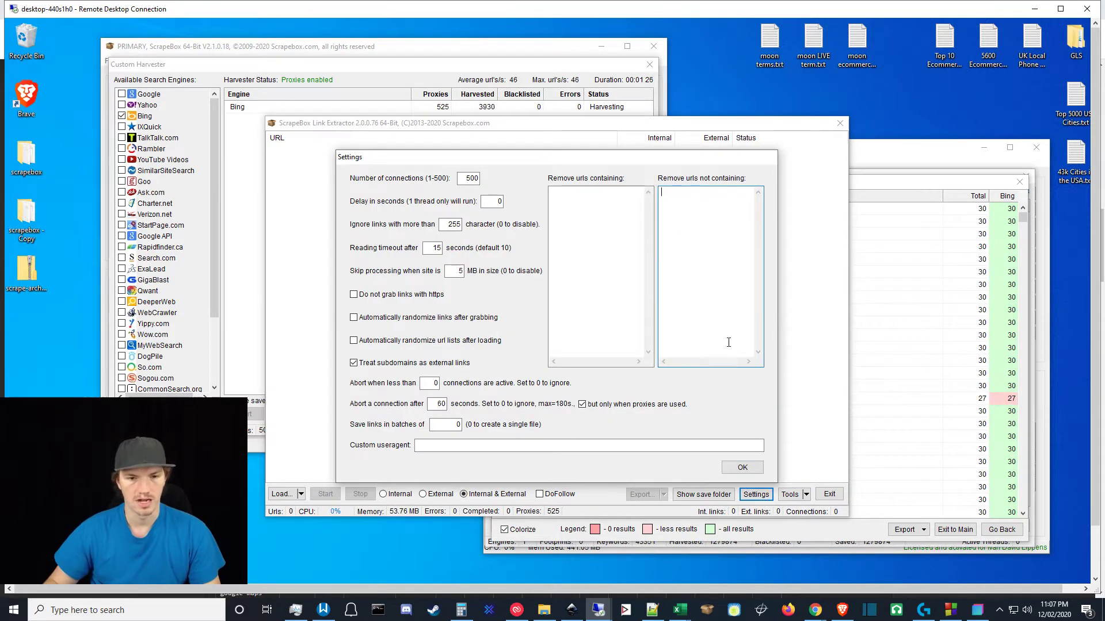
pyautogui.click(742, 467)
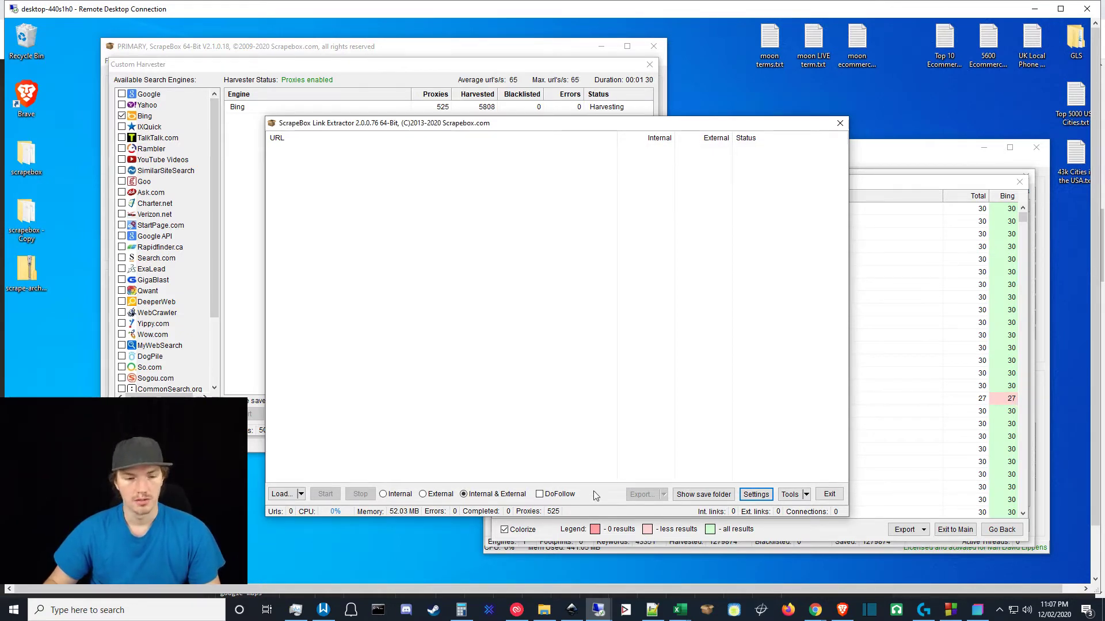
# - Set the extractor to external links only, then stop the Bing harvest at 8825 URLs
pyautogui.click(423, 494)
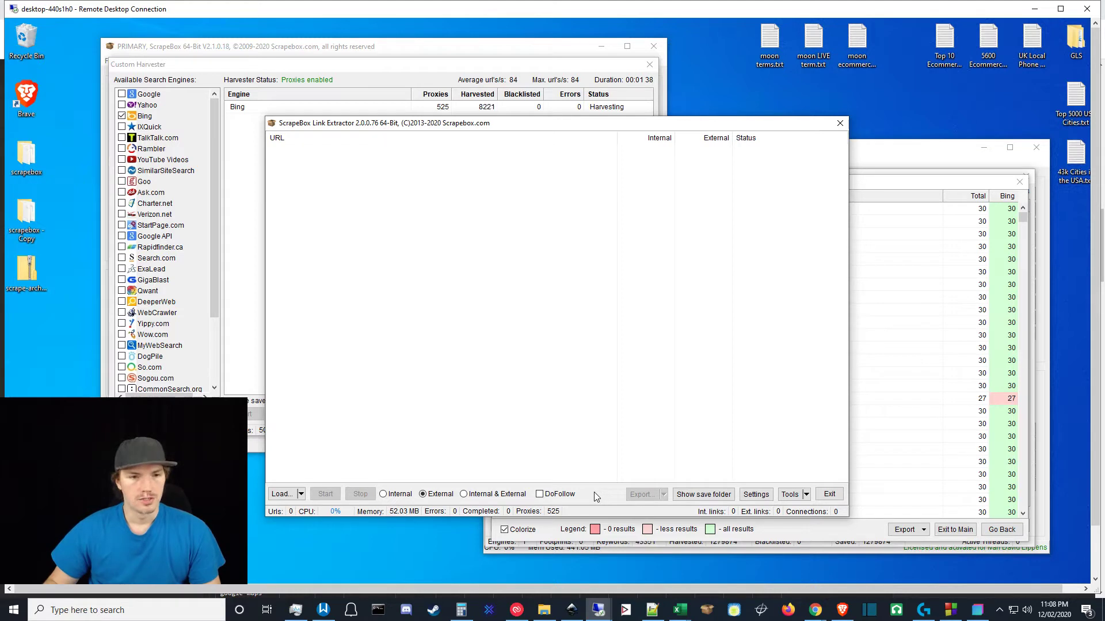
pyautogui.click(404, 83)
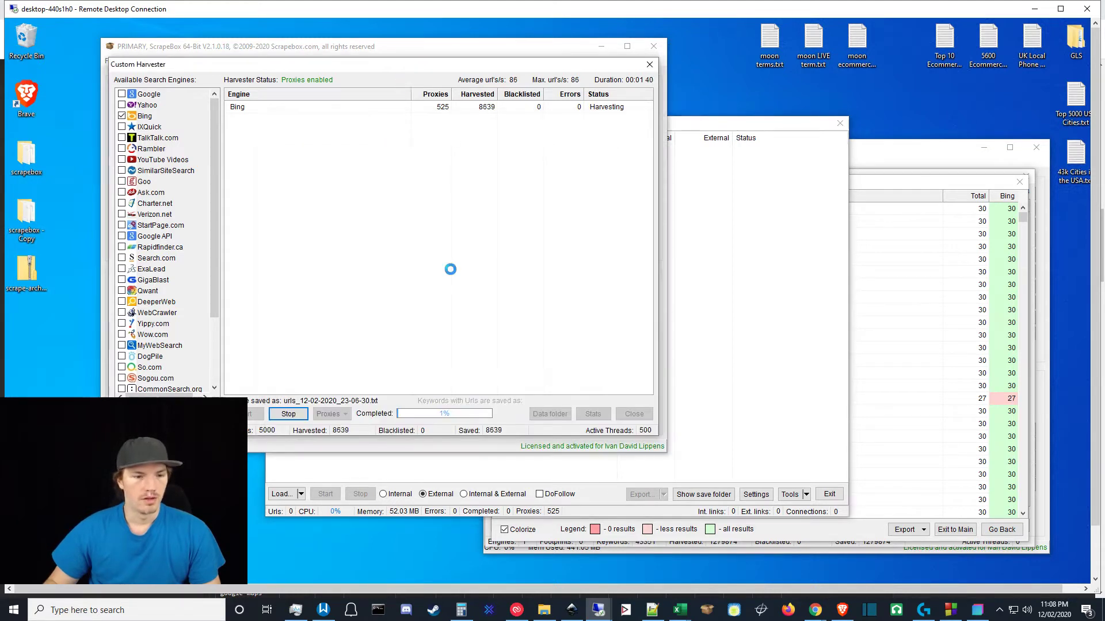
pyautogui.click(288, 414)
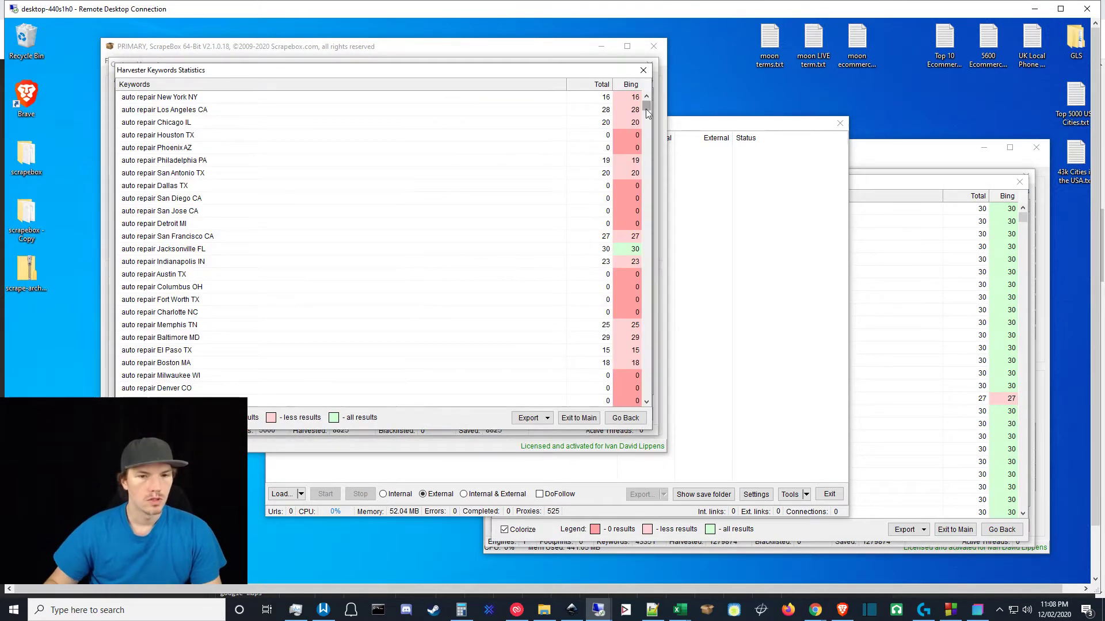
pyautogui.click(576, 419)
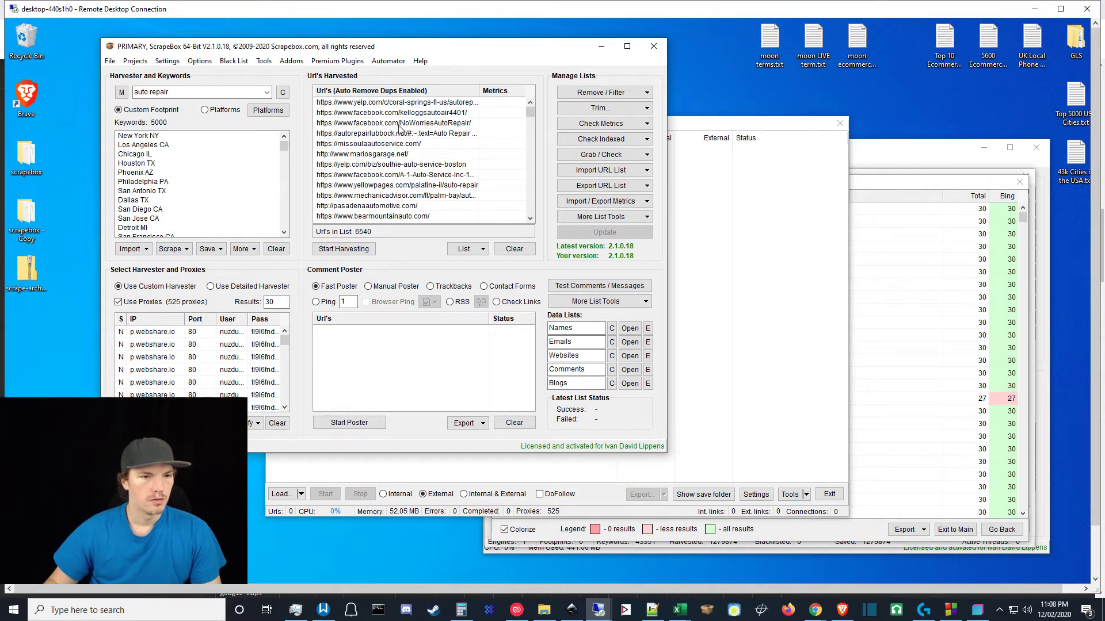
# - Sort the harvested URLs alphabetically and remove non-URL entries and IP-host entries
pyautogui.click(412, 91)
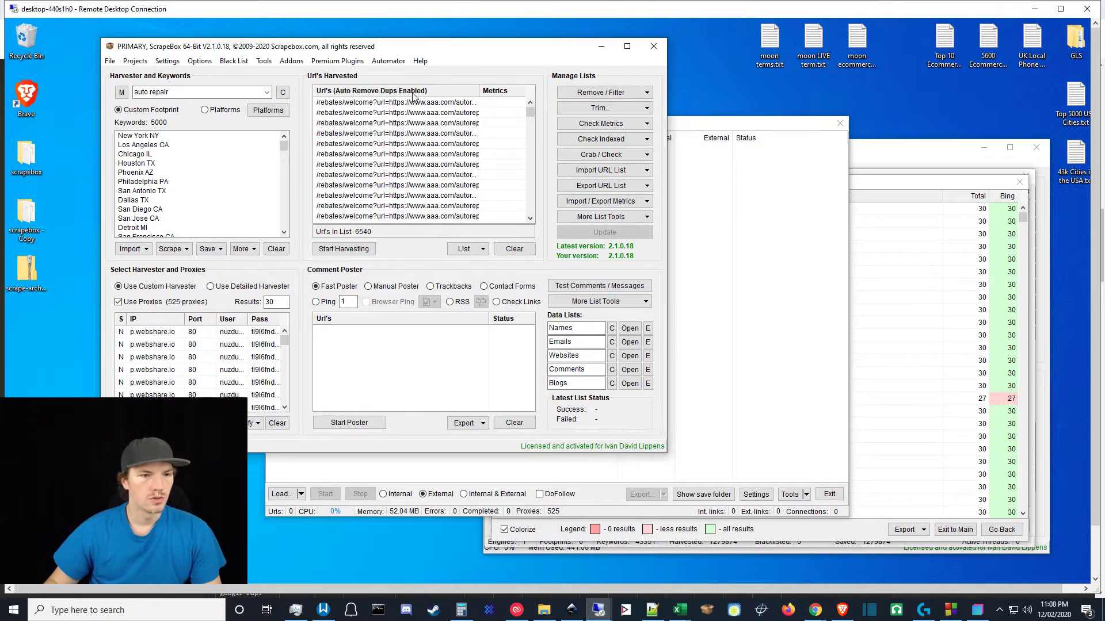
pyautogui.click(587, 99)
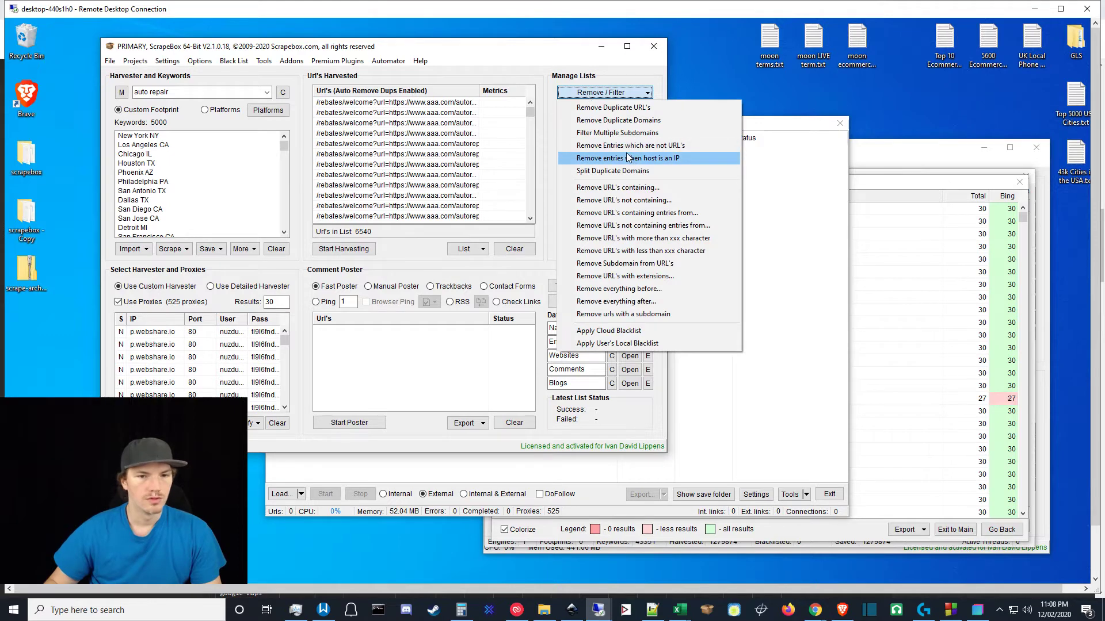
pyautogui.click(628, 154)
pyautogui.click(600, 97)
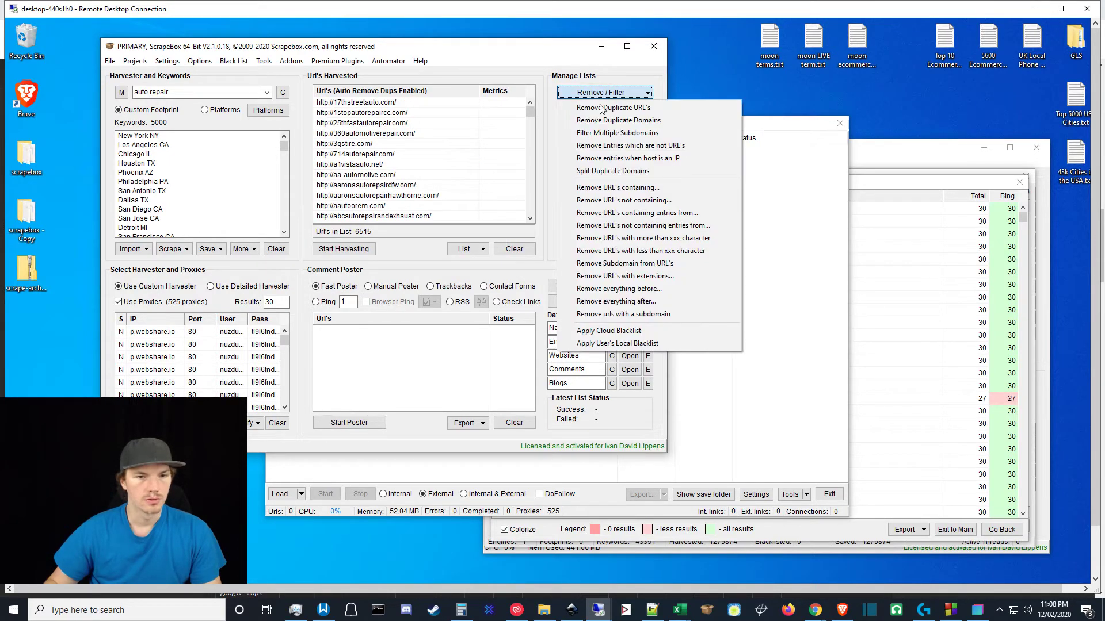
pyautogui.click(608, 159)
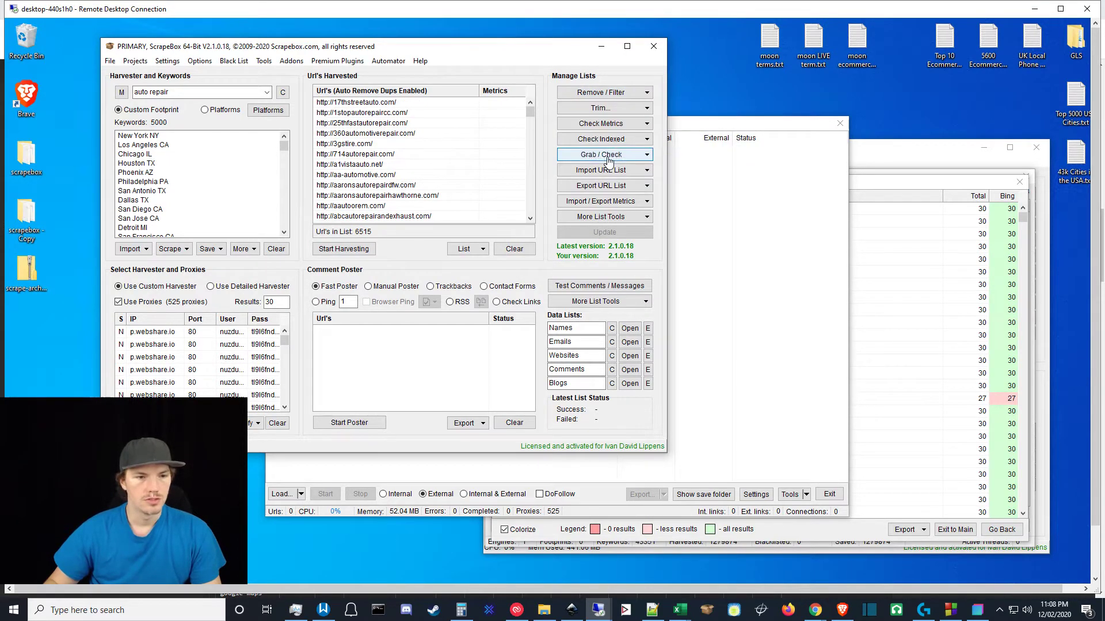
# - Remove URLs with file extensions such as .pdf, .jpg and .mp3, leaving 6460 URLs
pyautogui.click(602, 94)
pyautogui.click(614, 291)
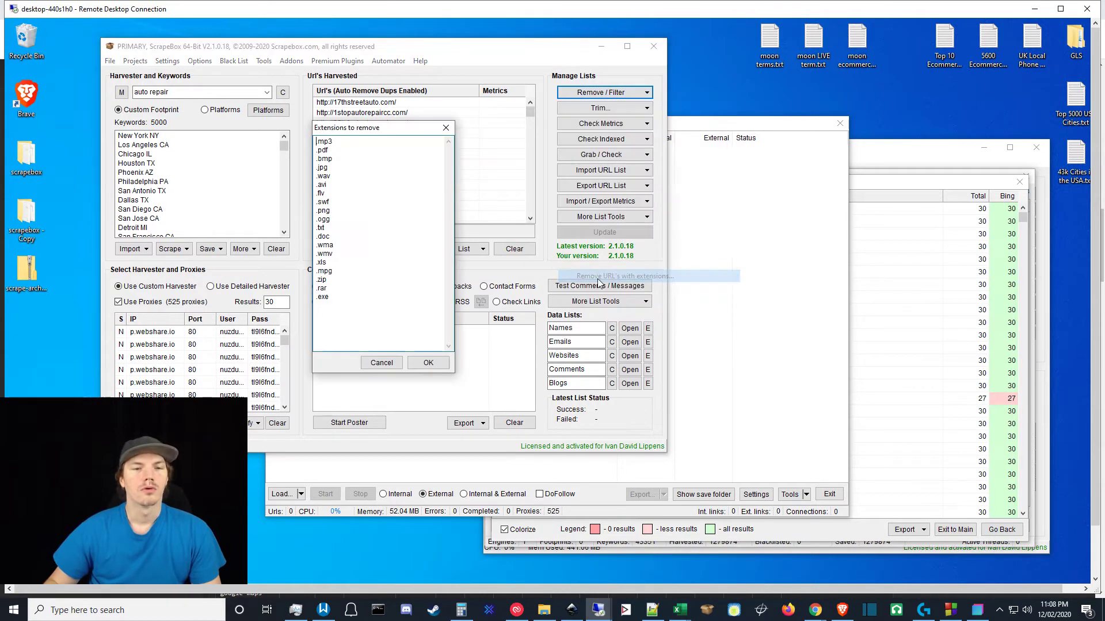
pyautogui.click(382, 366)
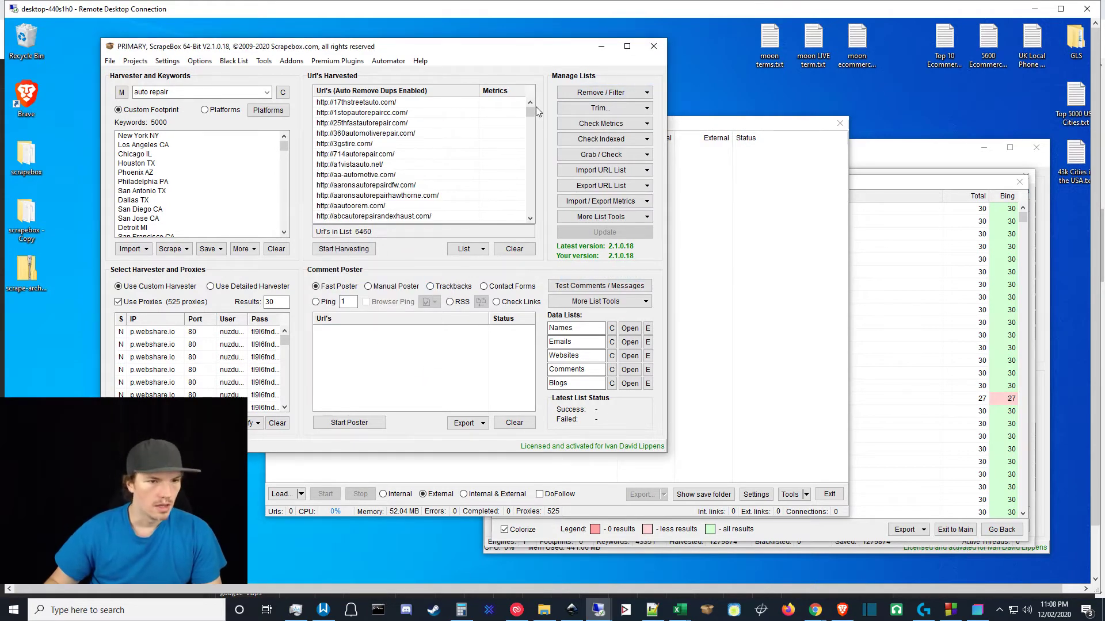
pyautogui.moveTo(530, 111); pyautogui.dragTo(516, 130)
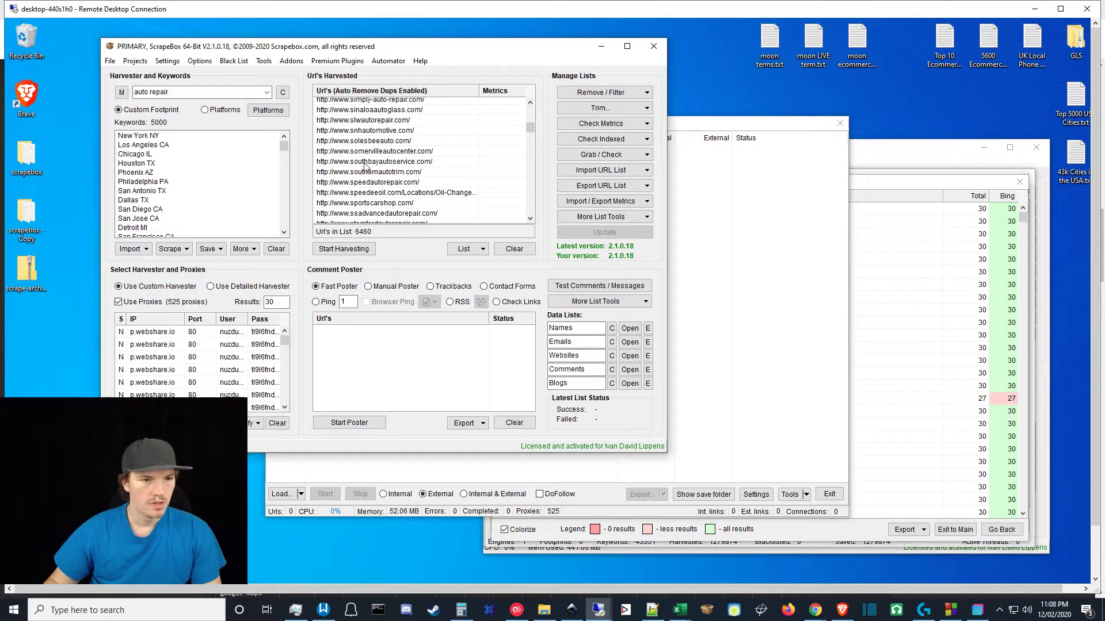
pyautogui.rightClick(412, 155)
# - Copy all 6460 cleaned URLs and create a new blank Excel workbook, Book2
pyautogui.click(463, 201)
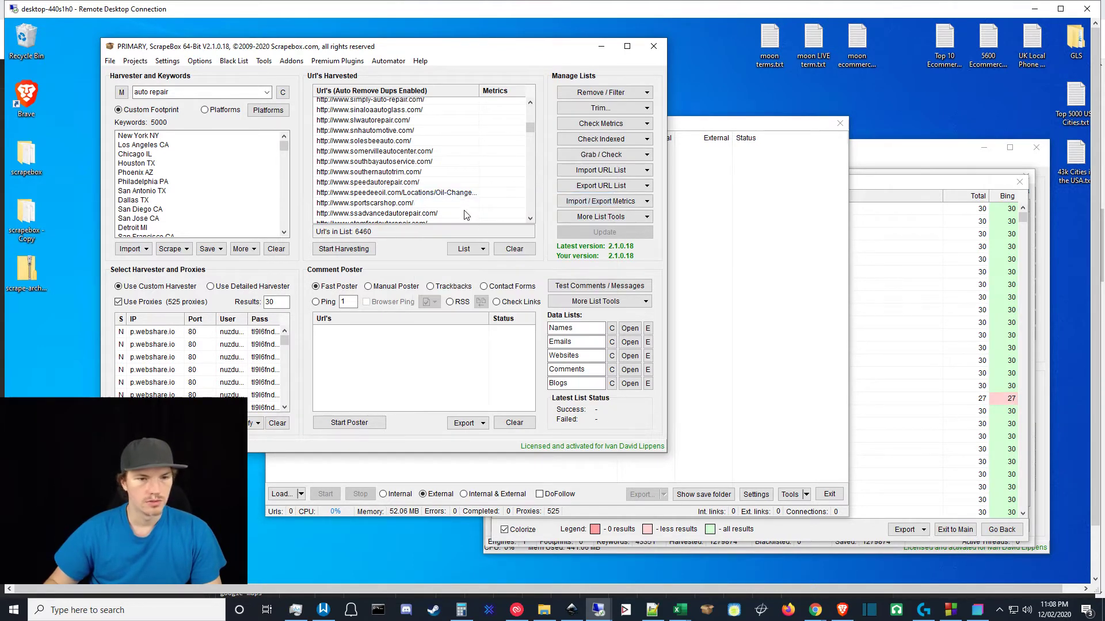
pyautogui.moveTo(683, 617)
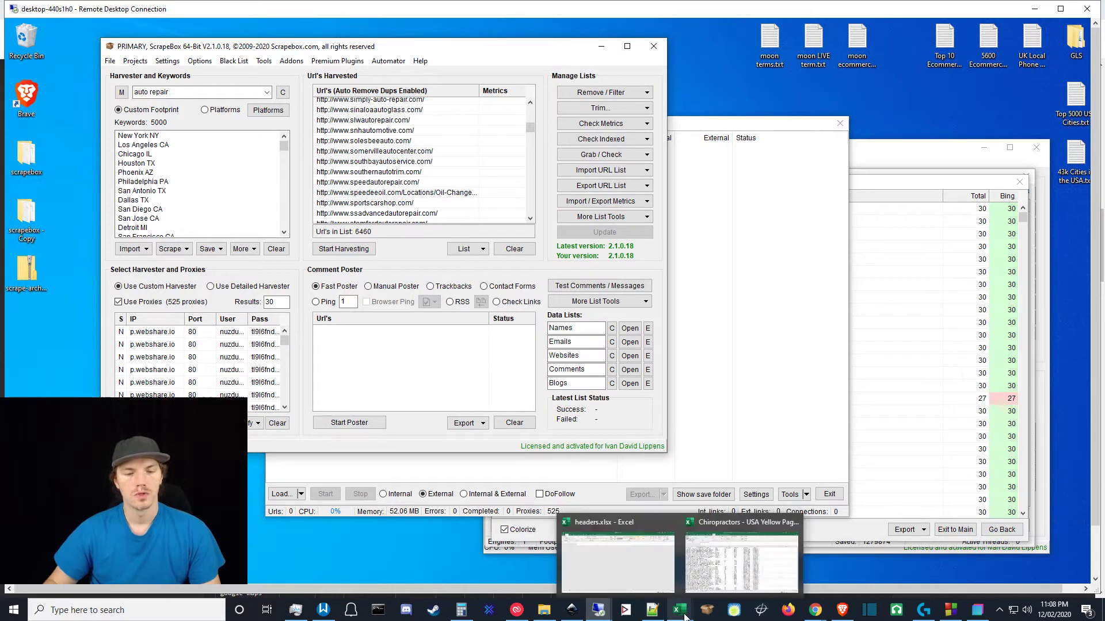
pyautogui.click(718, 572)
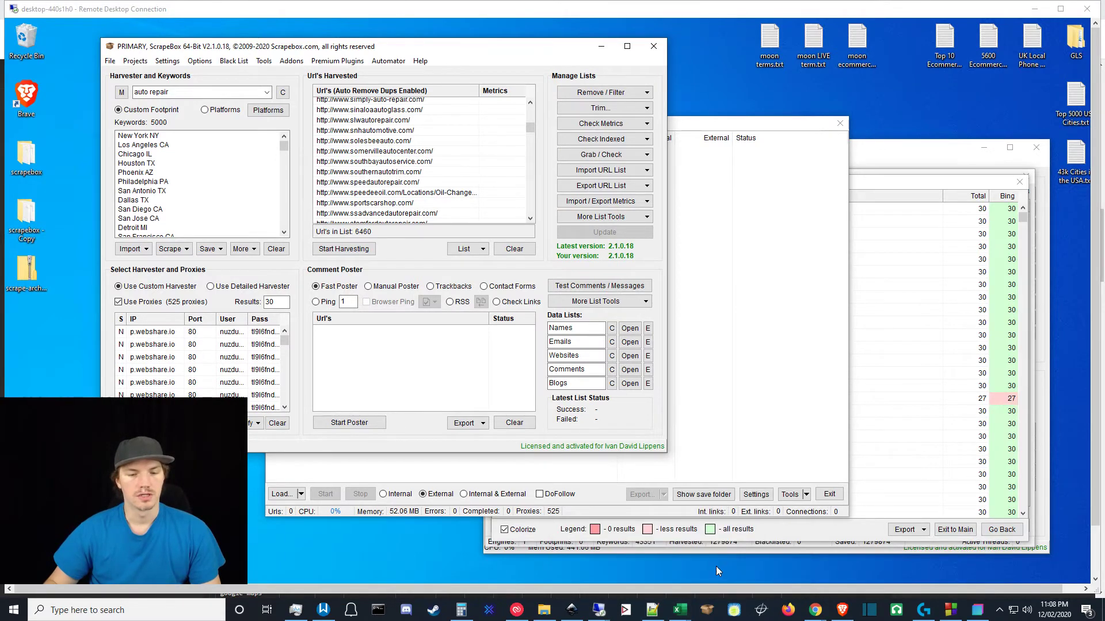
pyautogui.click(26, 32)
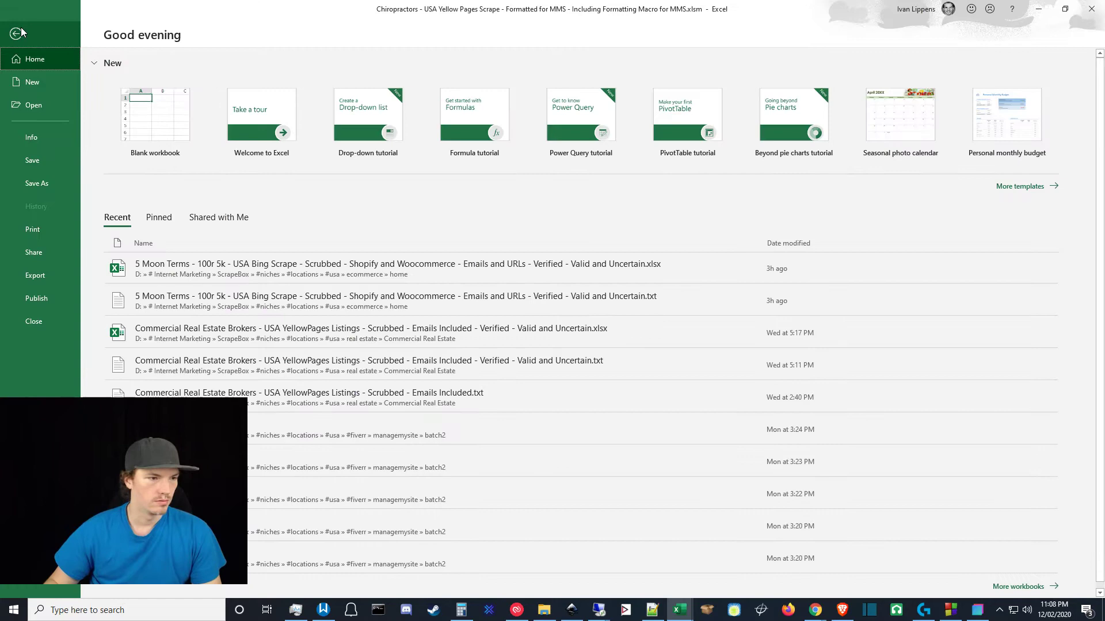
pyautogui.click(41, 82)
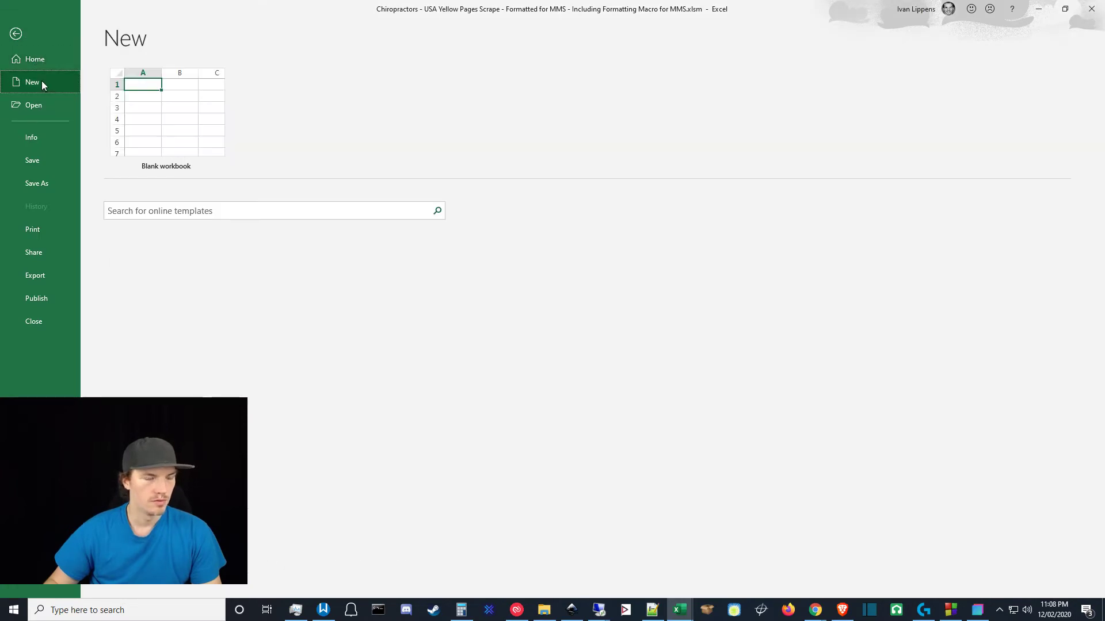
pyautogui.click(185, 140)
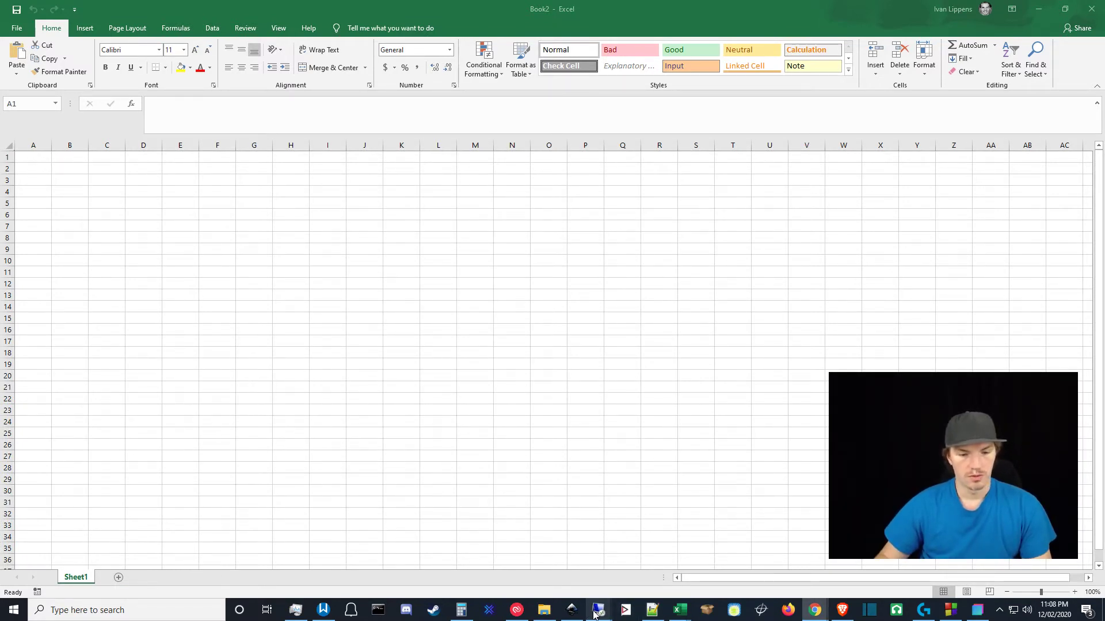
# - Paste the copied URL list into an empty Notepad++ document as a backup
pyautogui.moveTo(601, 617)
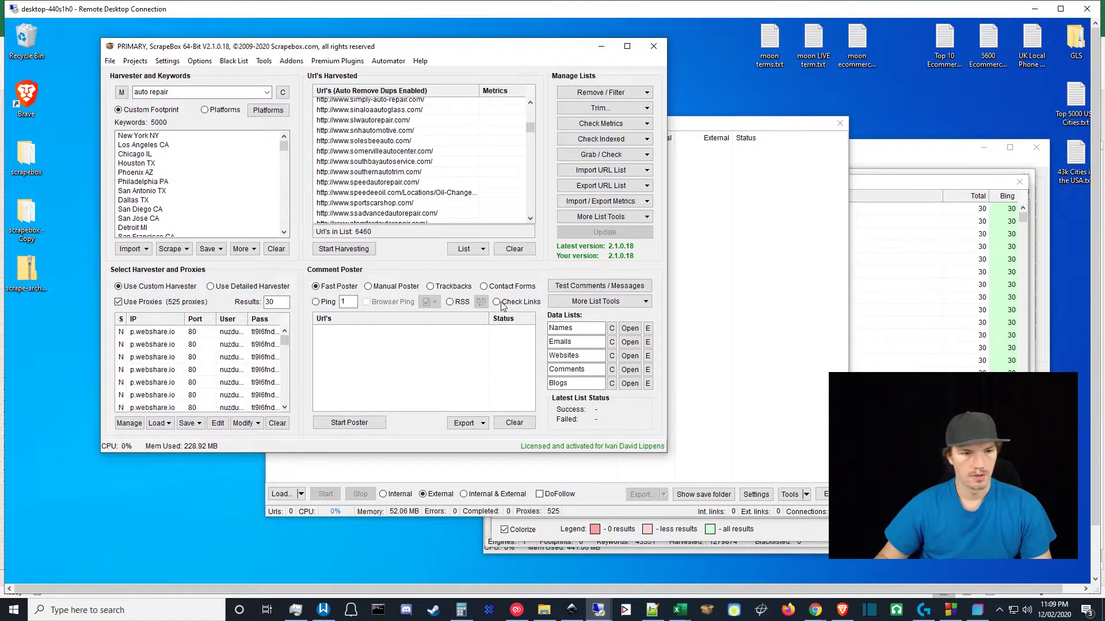
pyautogui.click(659, 567)
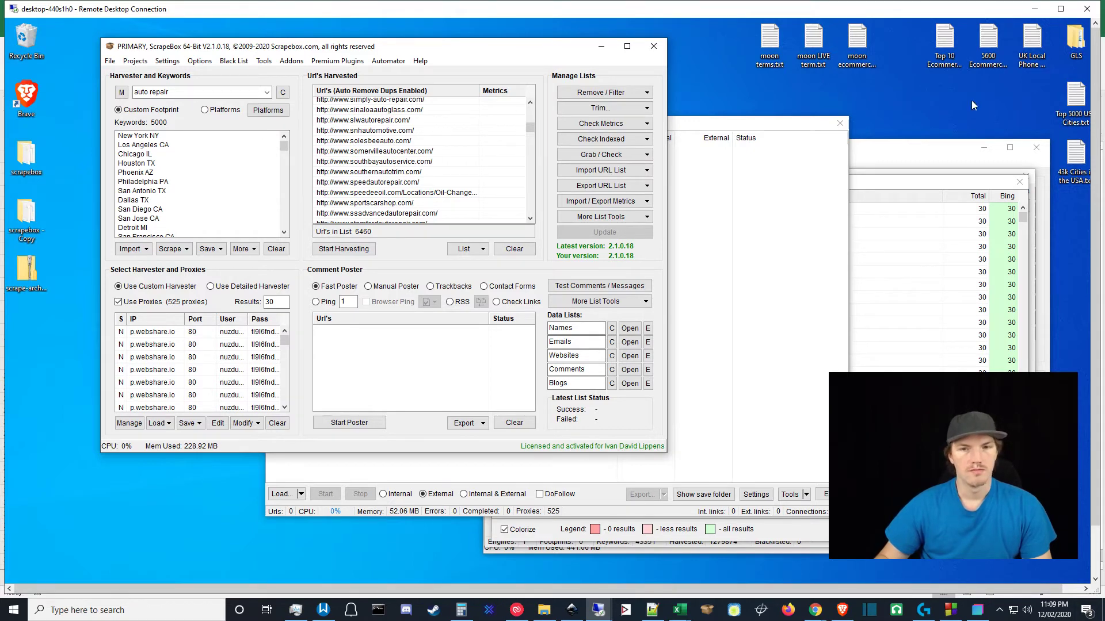
pyautogui.press('ctrl+alt+Break')
pyautogui.moveTo(465, 610)
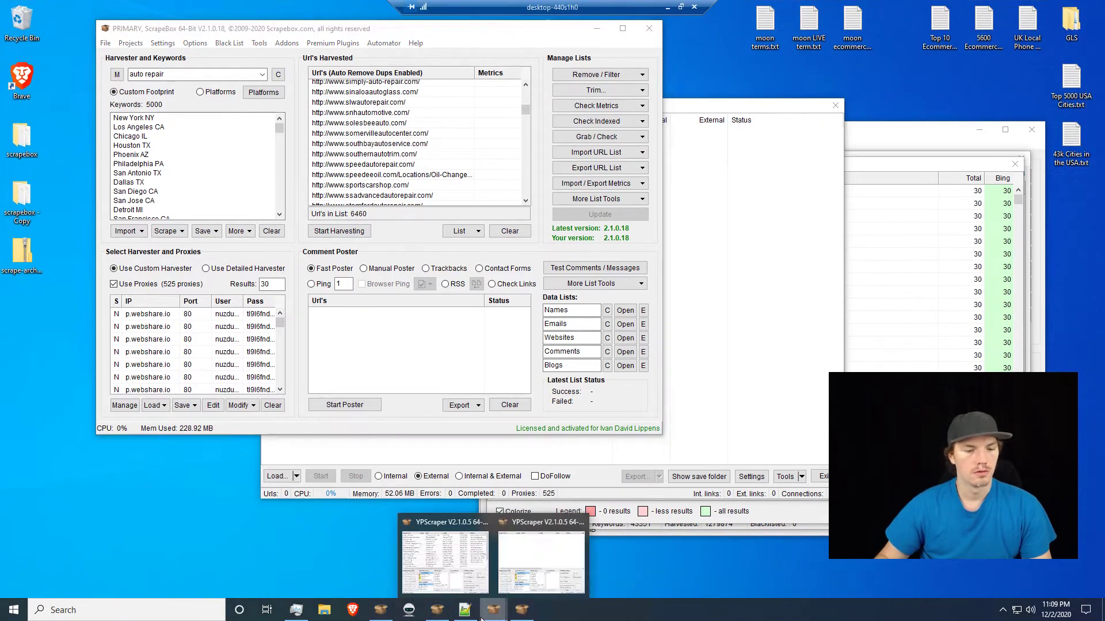
pyautogui.click(453, 563)
pyautogui.rightClick(231, 137)
pyautogui.click(247, 167)
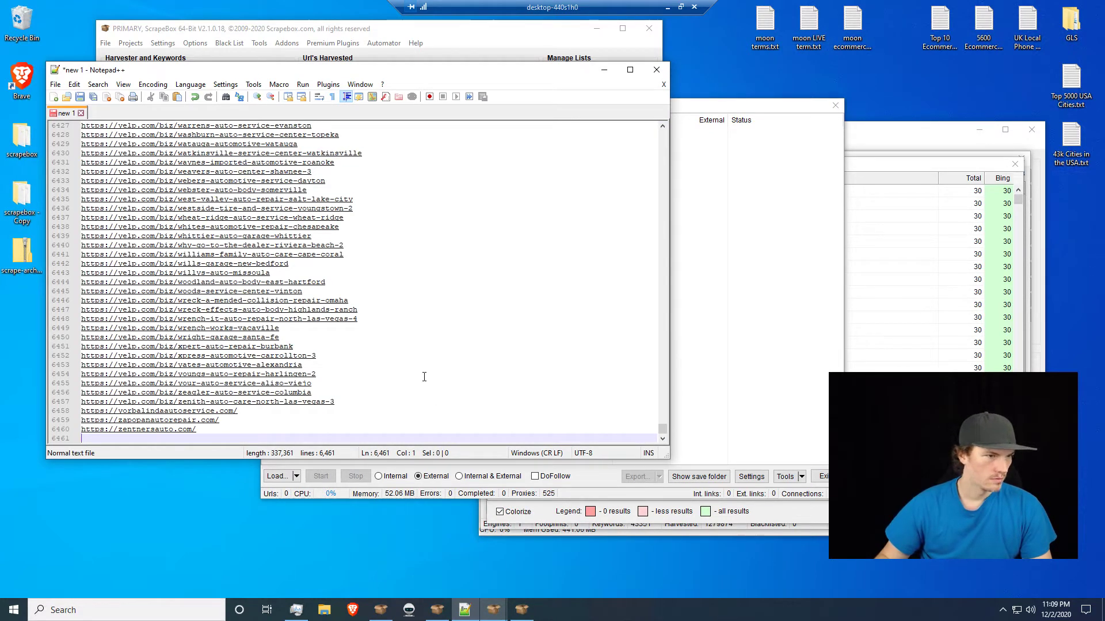
# - Trim all harvested URLs to domain level and copy them all to the clipboard
pyautogui.click(603, 69)
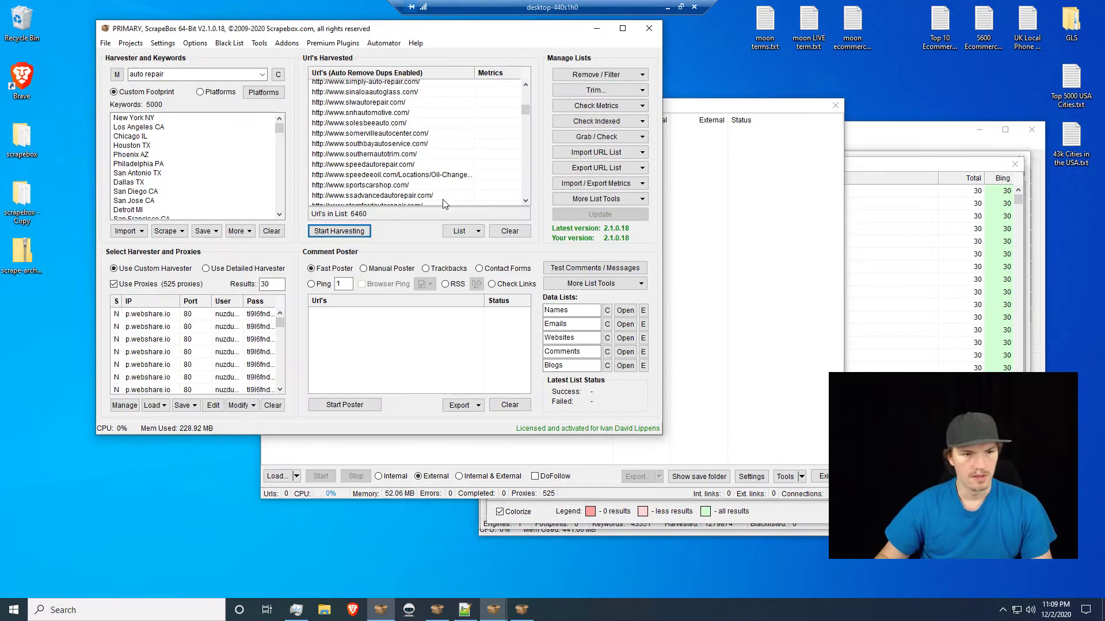
pyautogui.click(591, 91)
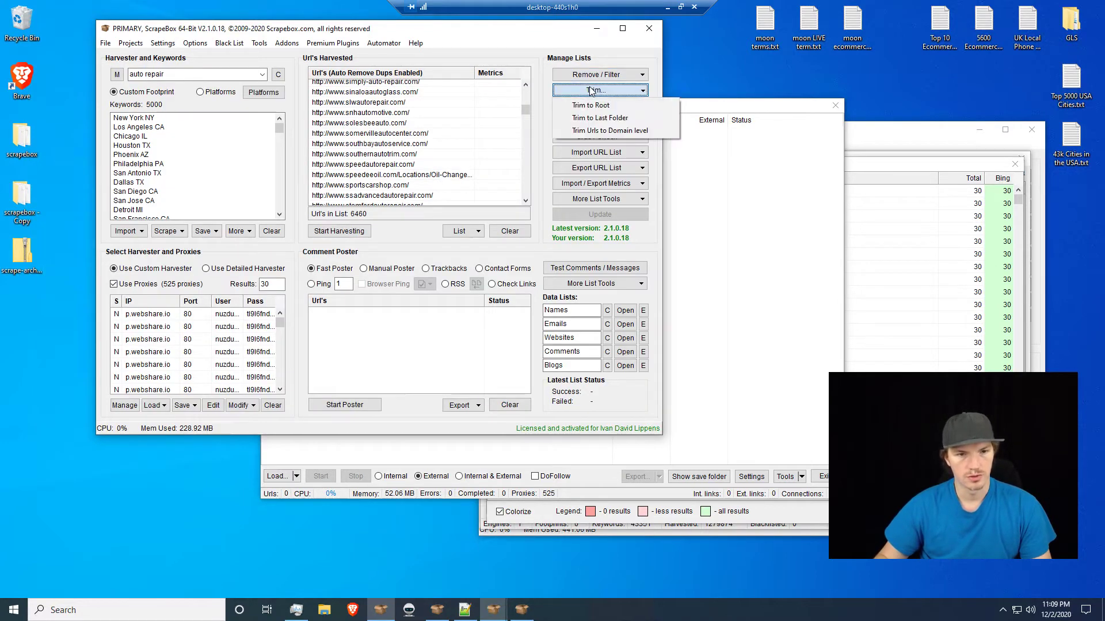
pyautogui.click(603, 132)
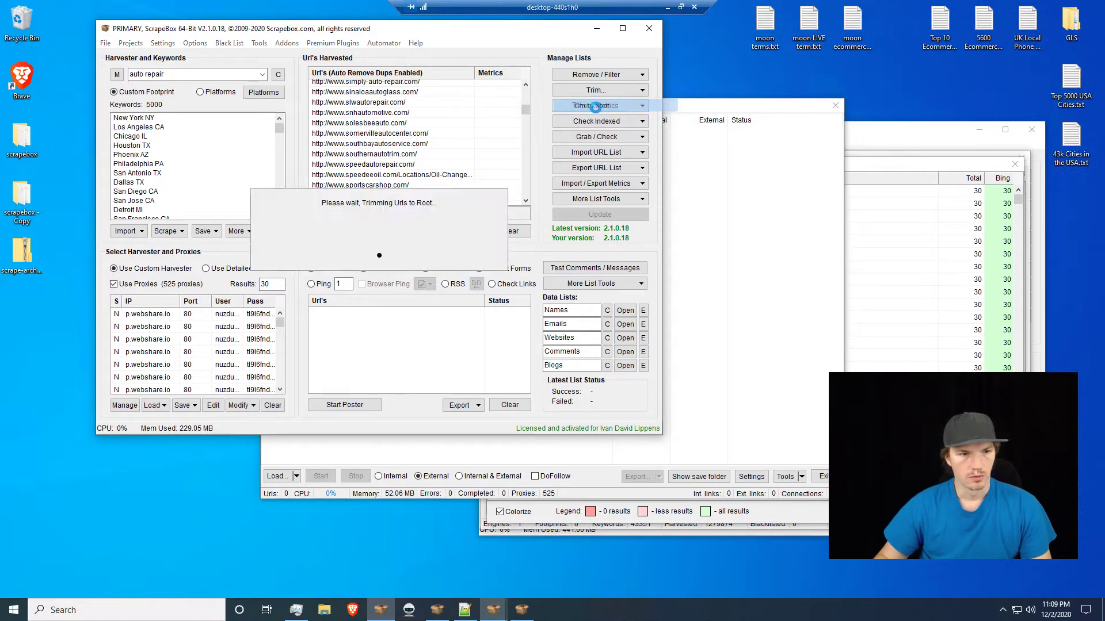
pyautogui.rightClick(389, 146)
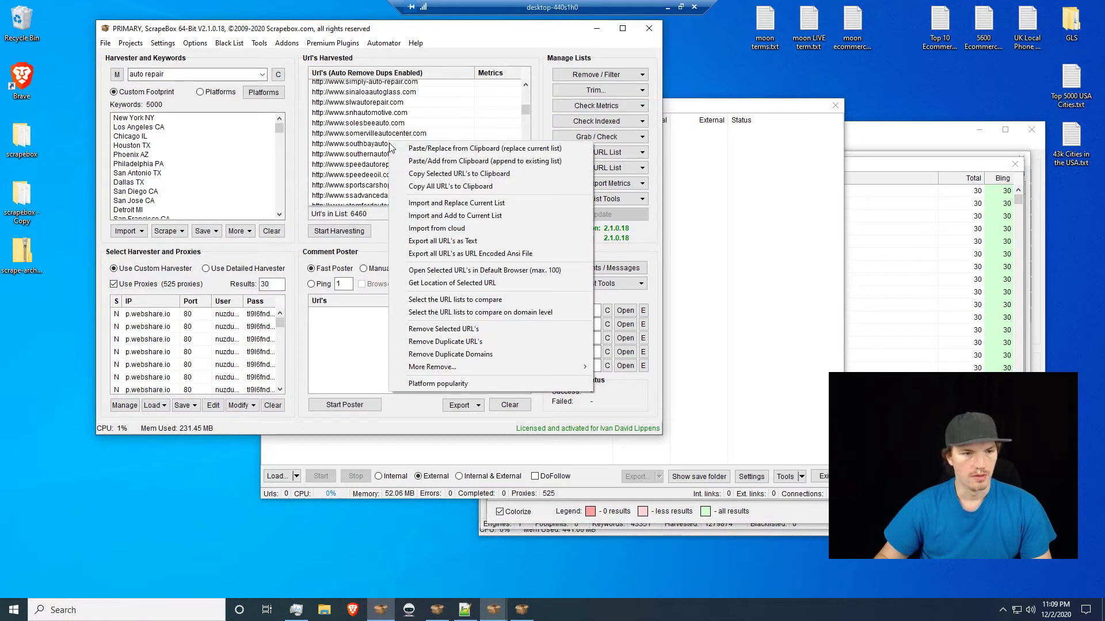
pyautogui.click(454, 187)
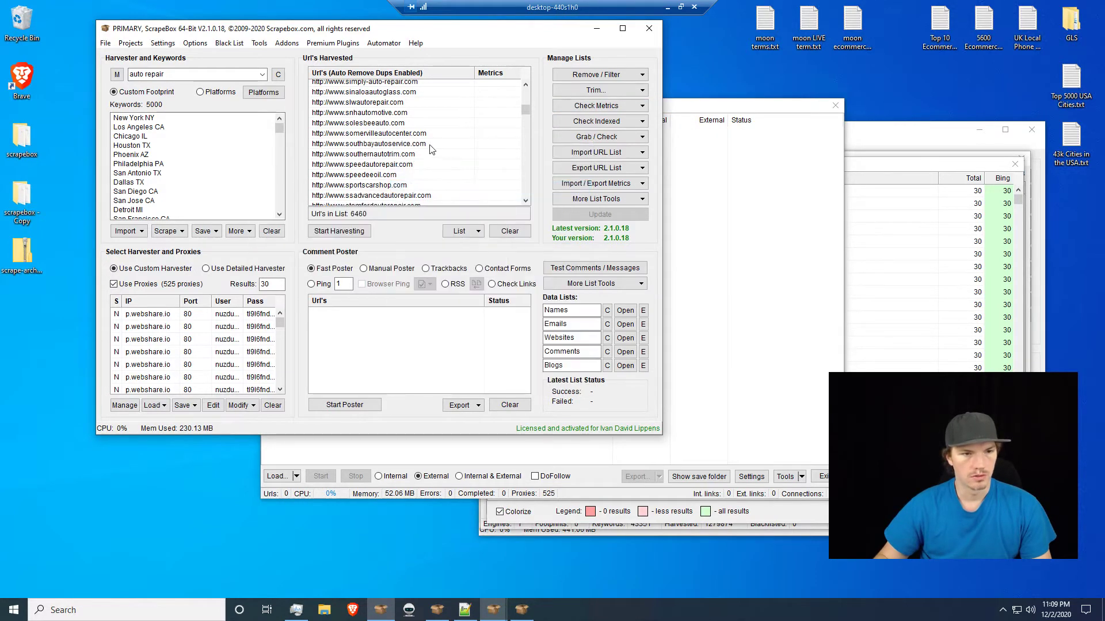
pyautogui.click(680, 7)
# - Paste the 6460 trimmed domains into column A of Book2 and widen the column
pyautogui.moveTo(687, 618)
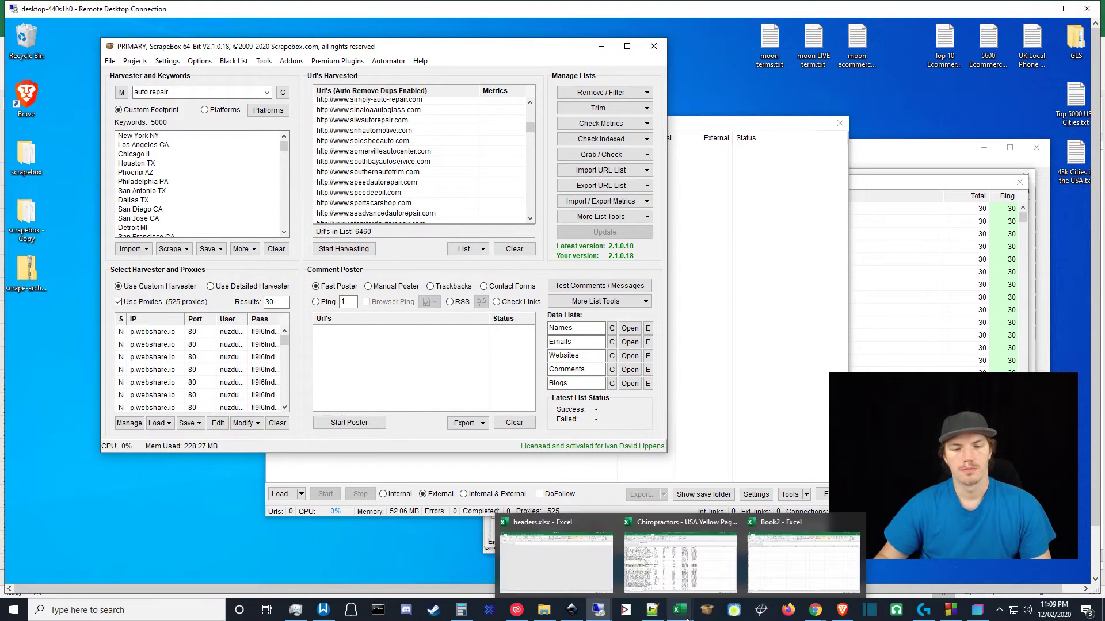
pyautogui.click(796, 578)
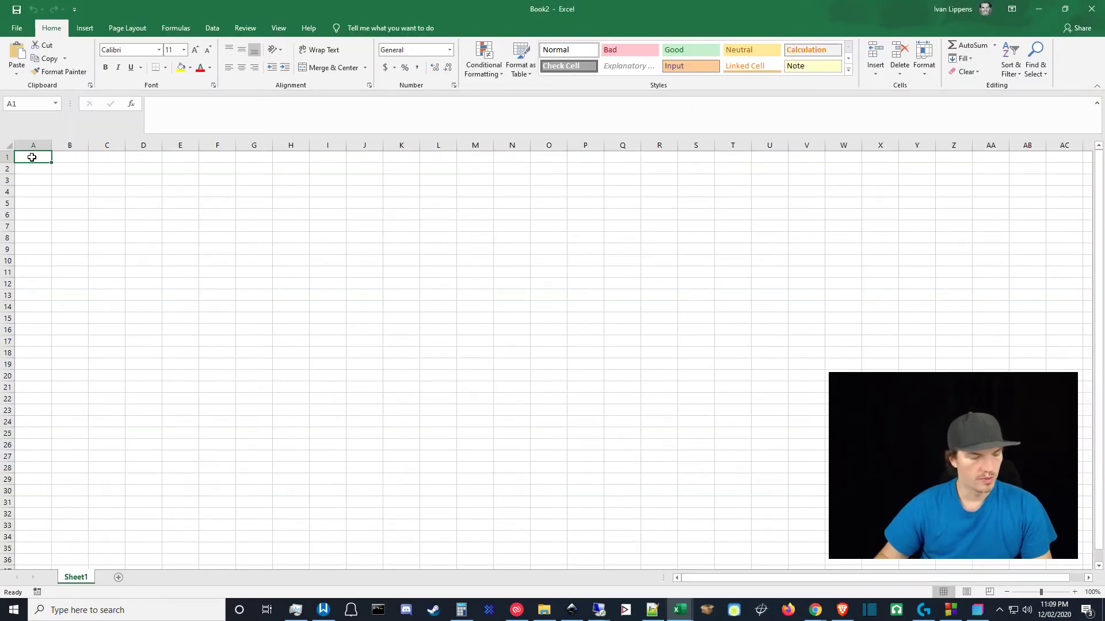
pyautogui.hotkey('ctrl', 'v')
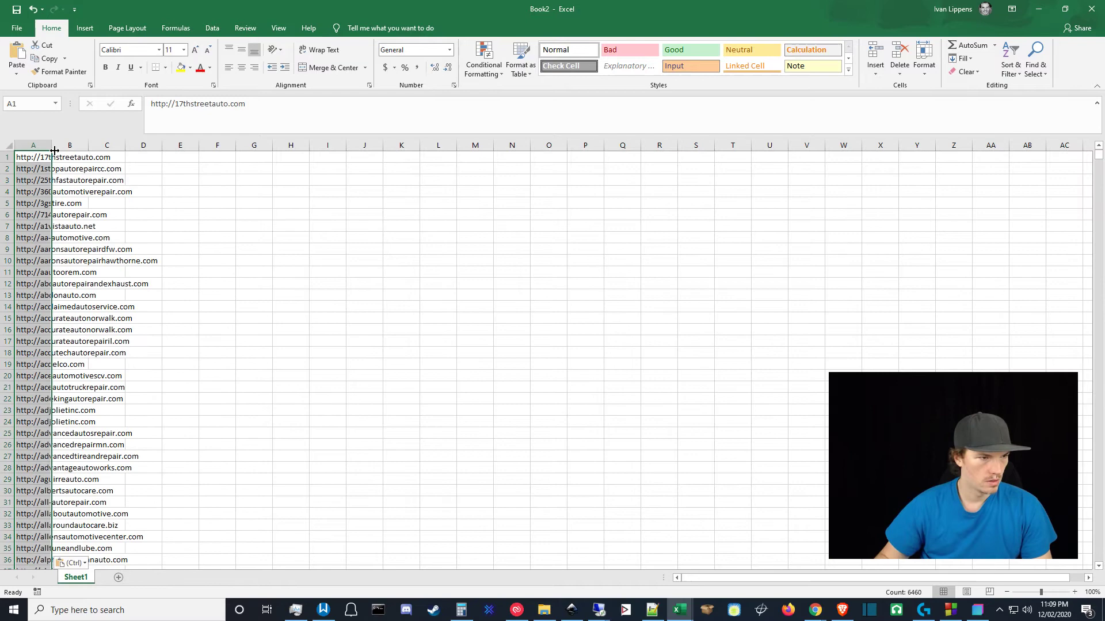
pyautogui.moveTo(50, 141); pyautogui.dragTo(171, 168)
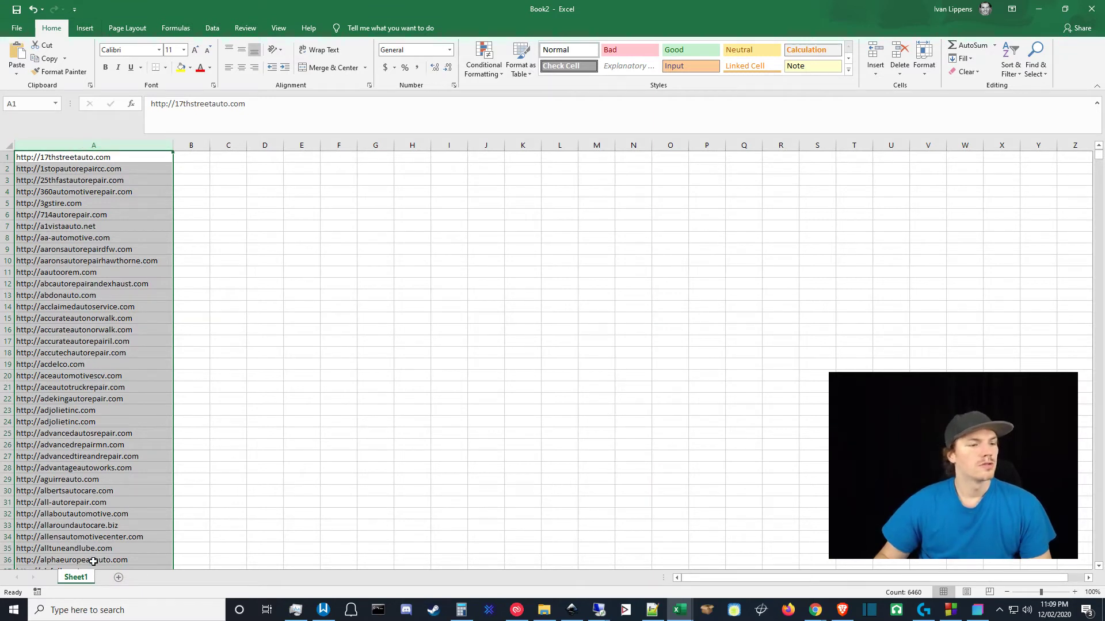
# - Insert an empty PivotTable from range Sheet1!$A:$A into column B of the existing worksheet
pyautogui.click(84, 28)
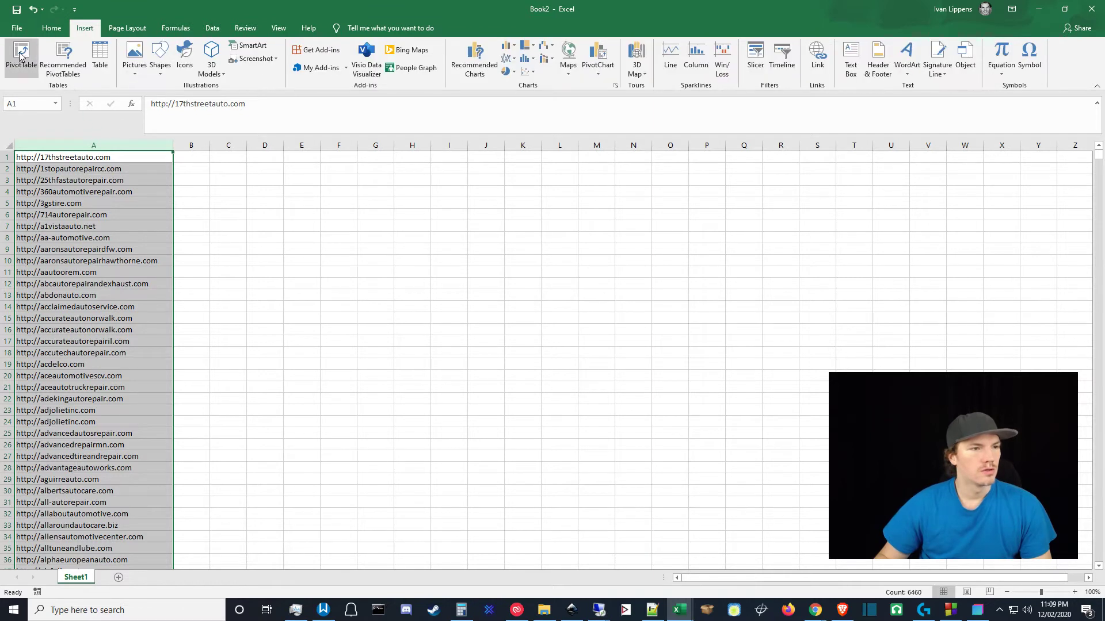
pyautogui.click(21, 58)
pyautogui.click(459, 325)
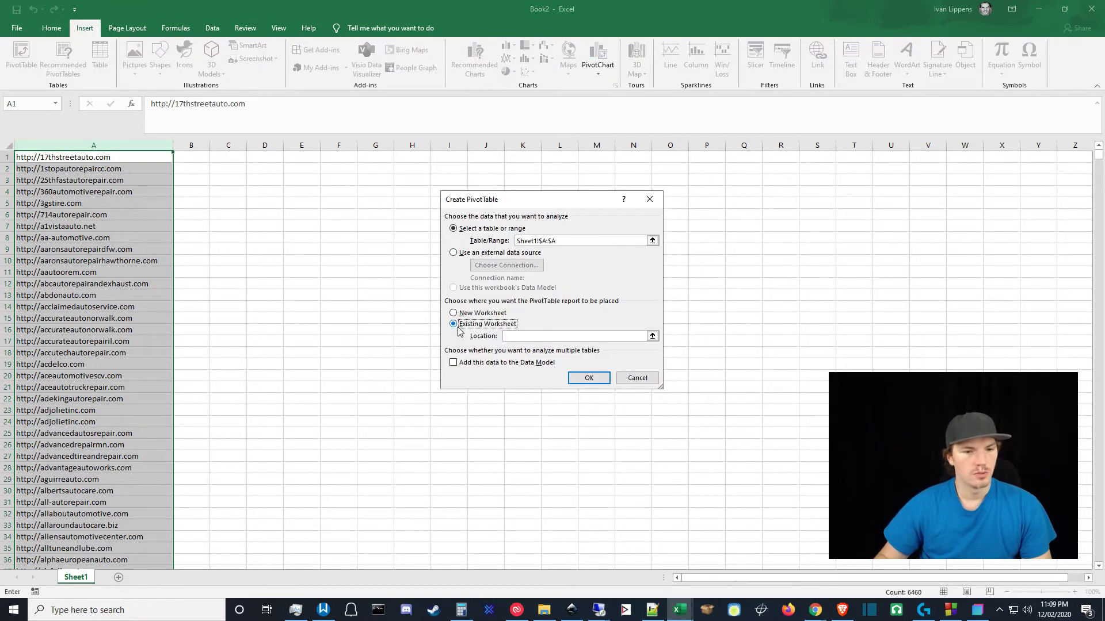
pyautogui.click(652, 336)
pyautogui.click(205, 145)
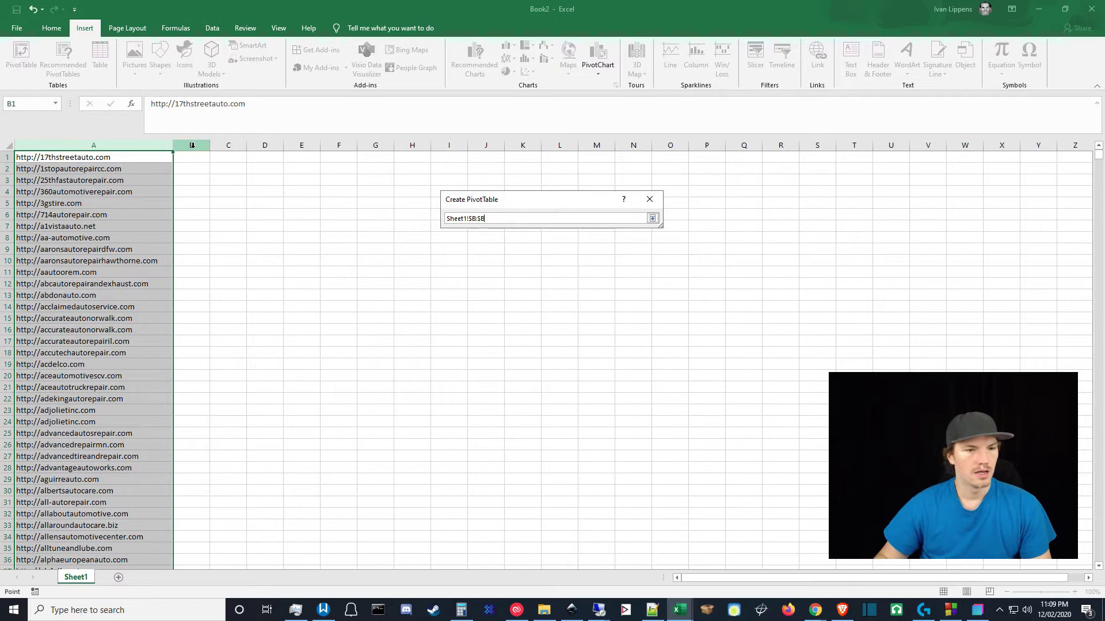
pyautogui.click(653, 219)
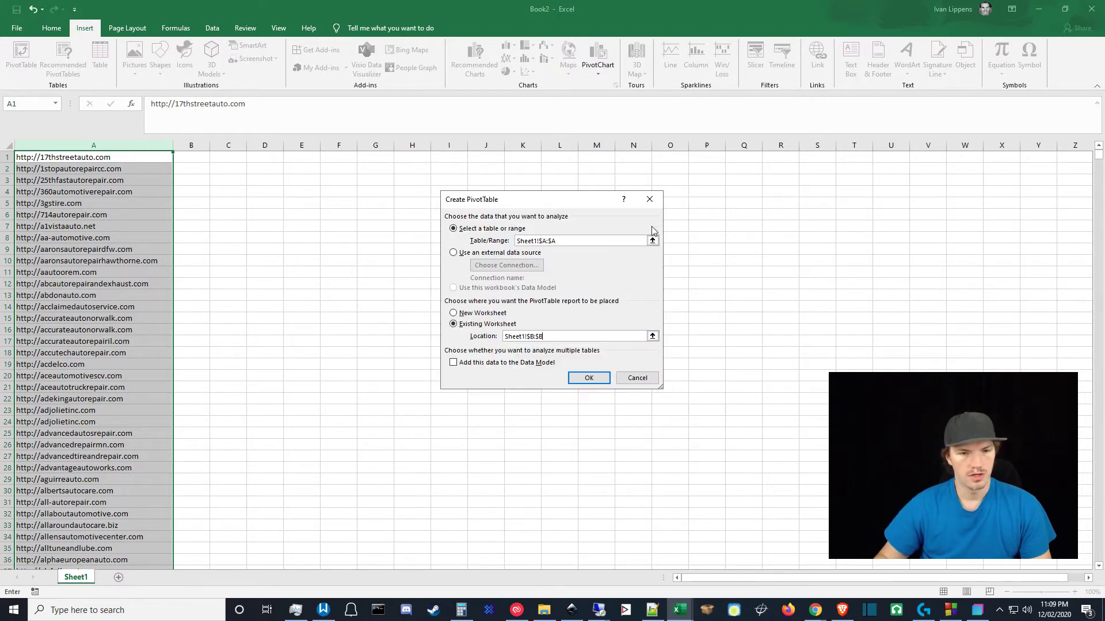
pyautogui.click(589, 378)
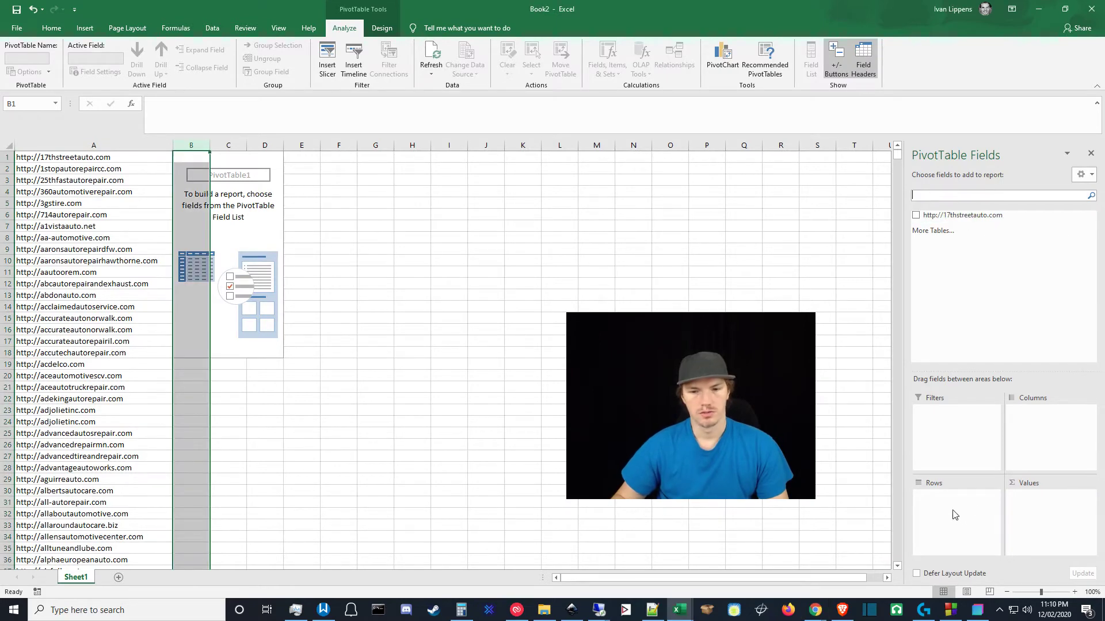
# - Put the URL field in Rows and Values to count each URL, then hide the field list
pyautogui.moveTo(944, 215); pyautogui.dragTo(937, 500)
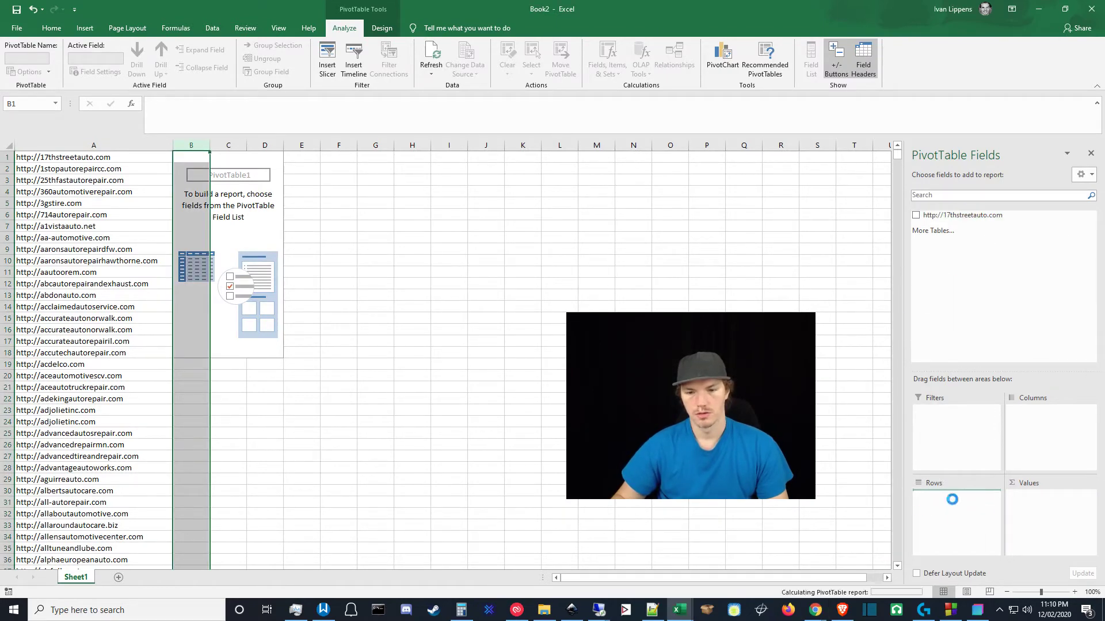
pyautogui.moveTo(966, 215); pyautogui.dragTo(1059, 510)
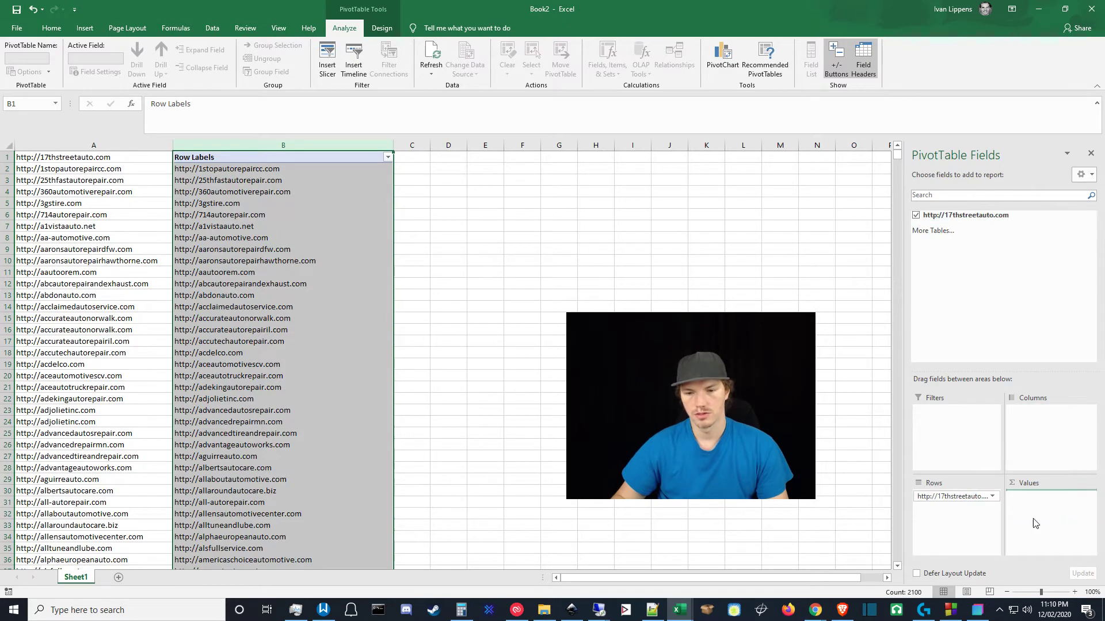
pyautogui.click(1090, 154)
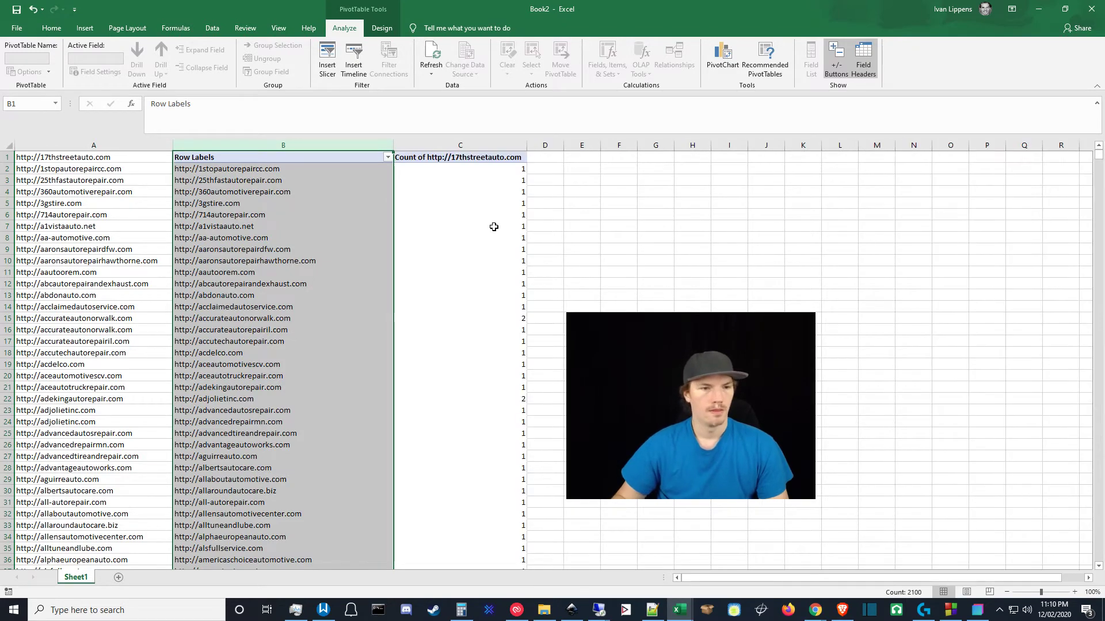
pyautogui.click(388, 158)
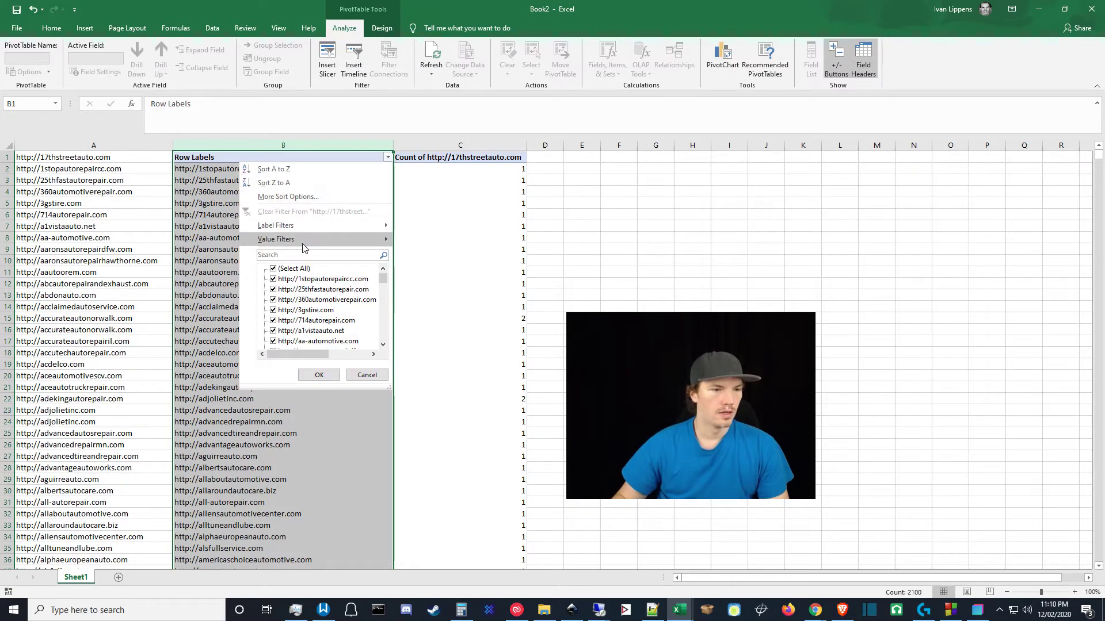
pyautogui.moveTo(300, 245)
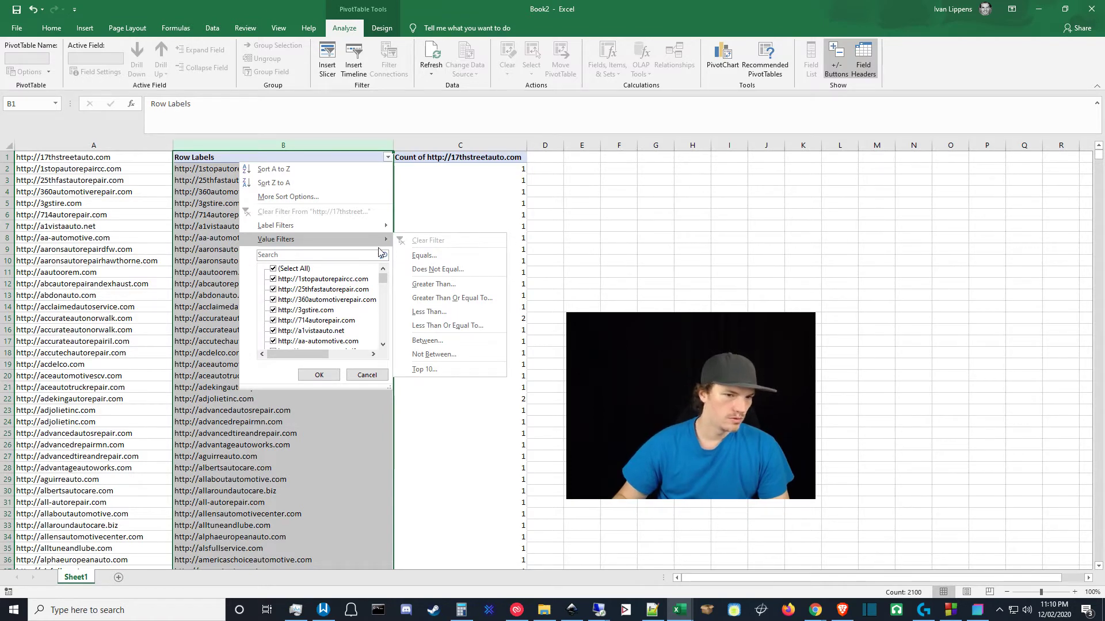
# - Sort the URLs descending by Count of URL, putting facebook.com (1626) first
pyautogui.click(287, 197)
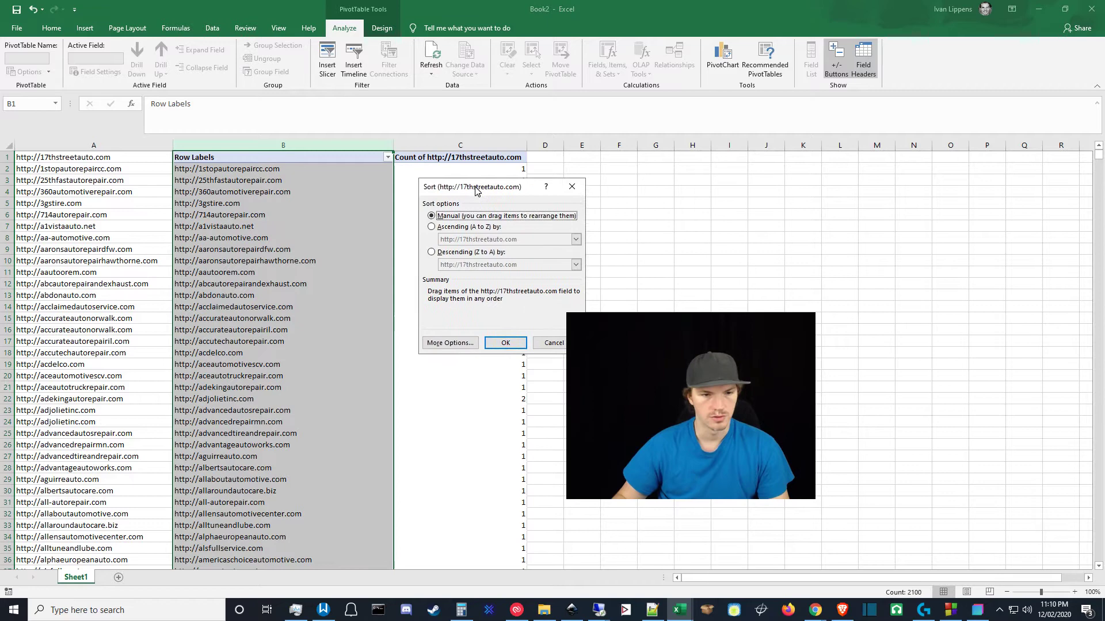
pyautogui.moveTo(475, 190); pyautogui.dragTo(456, 185)
pyautogui.click(413, 246)
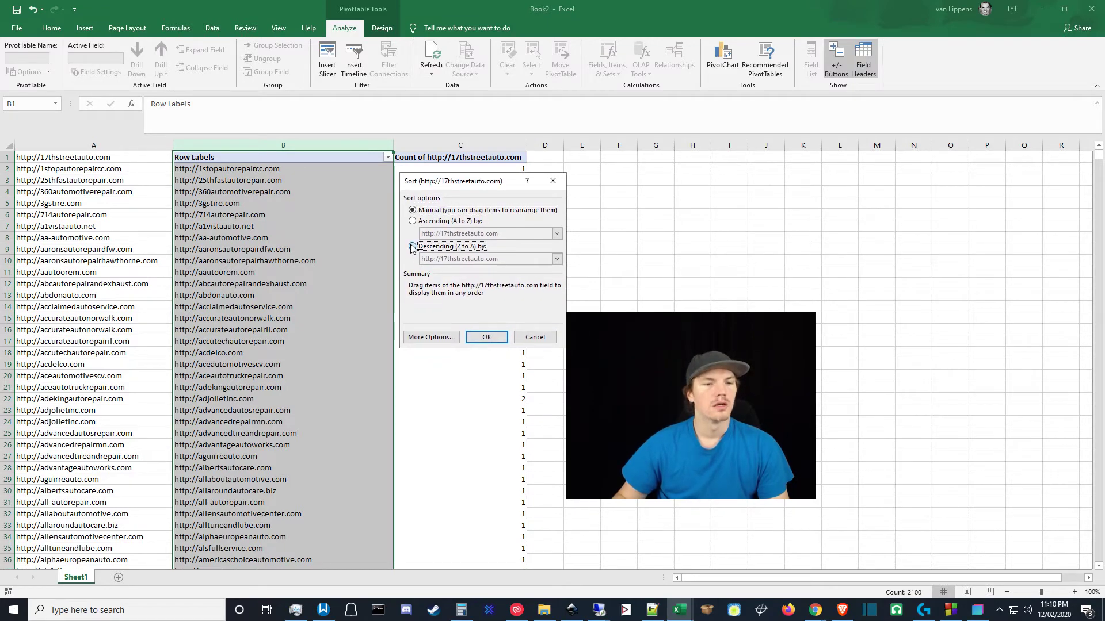
pyautogui.click(557, 259)
pyautogui.click(461, 277)
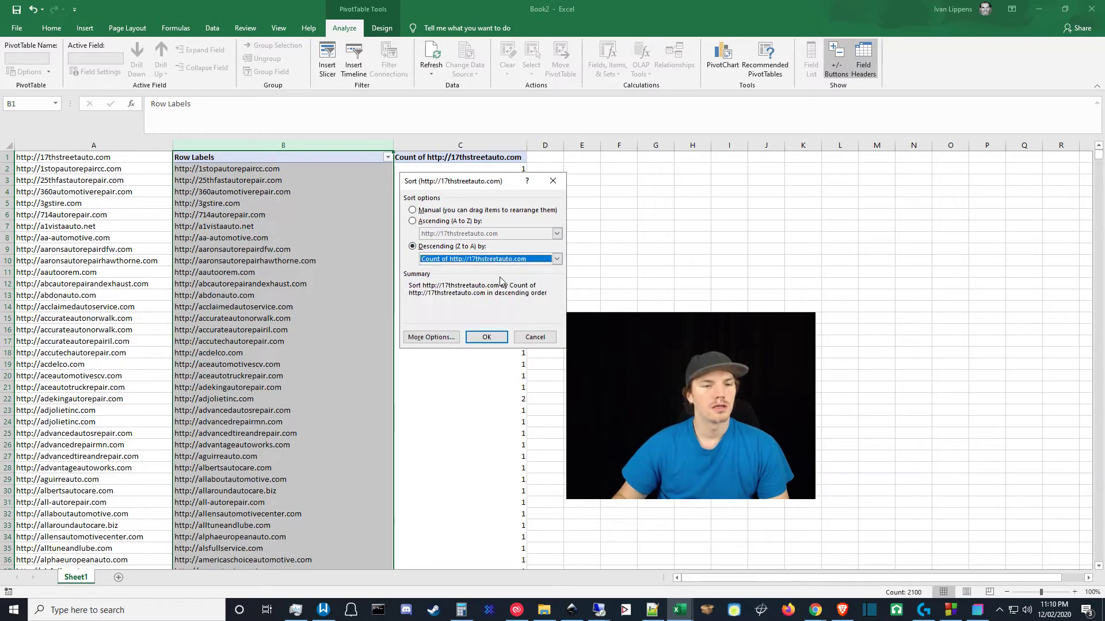
pyautogui.click(485, 338)
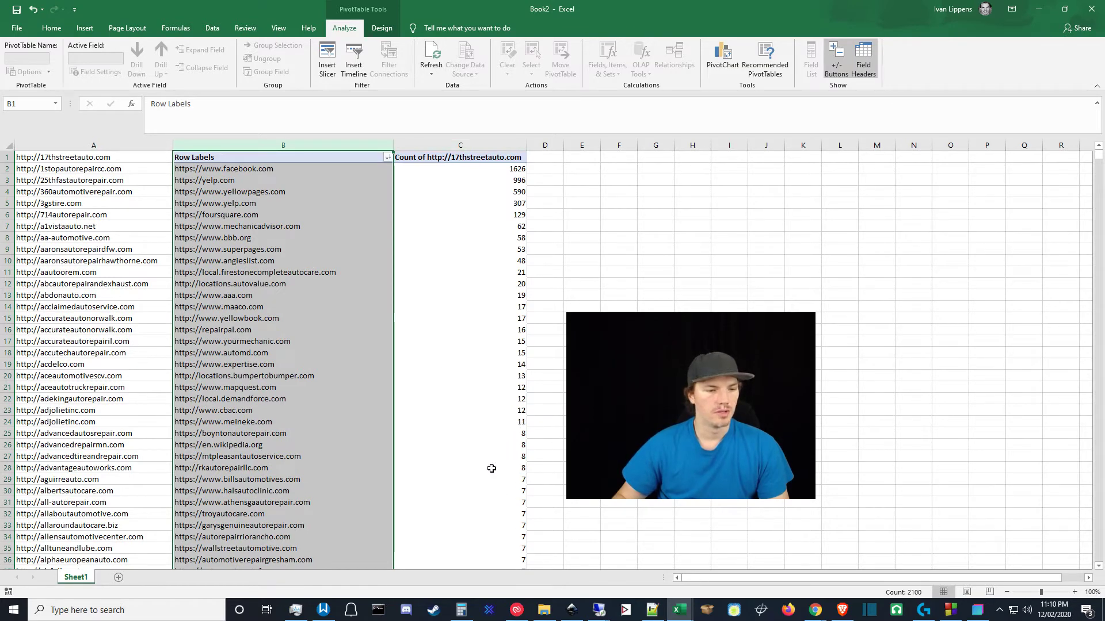
# - Apply a Value Filter keeping only URLs with a count greater than or equal to 10
pyautogui.click(387, 157)
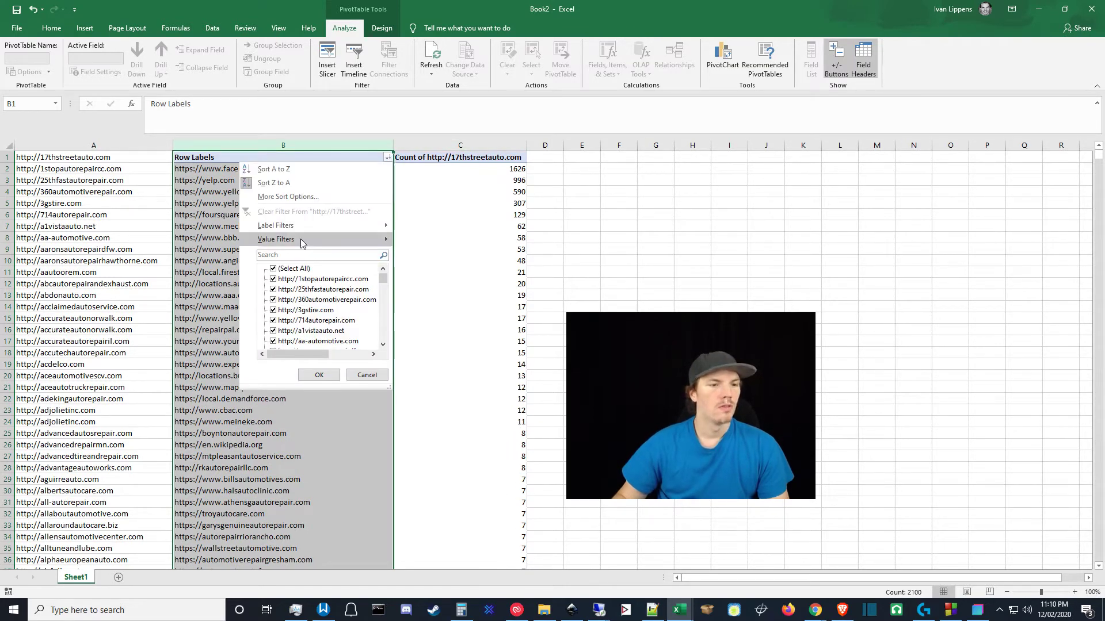
pyautogui.moveTo(302, 242)
pyautogui.click(434, 298)
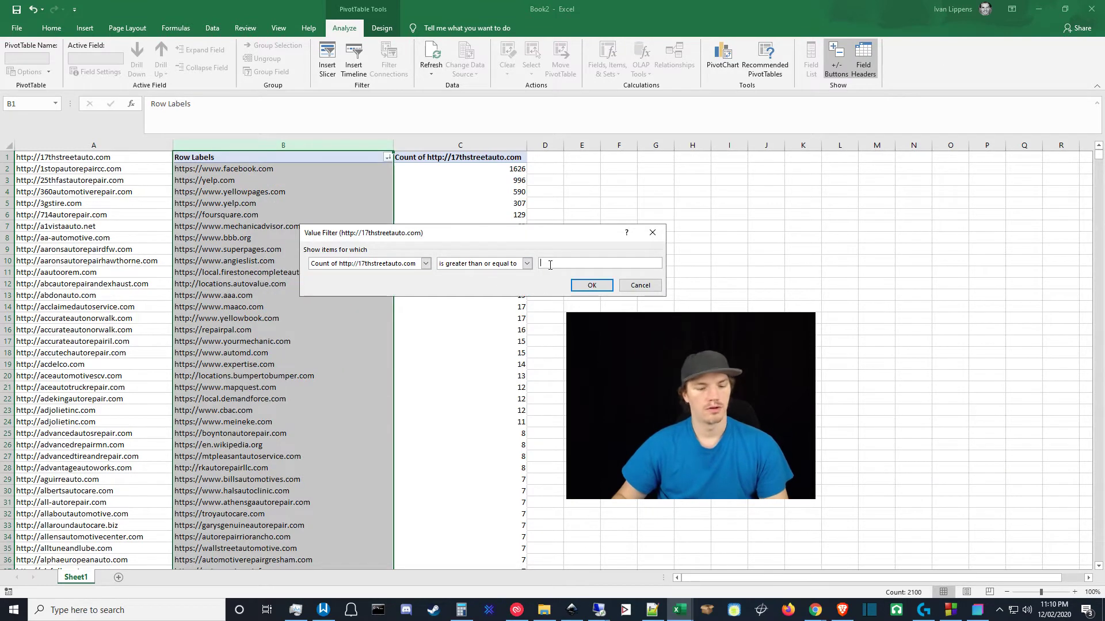
pyautogui.write('10')
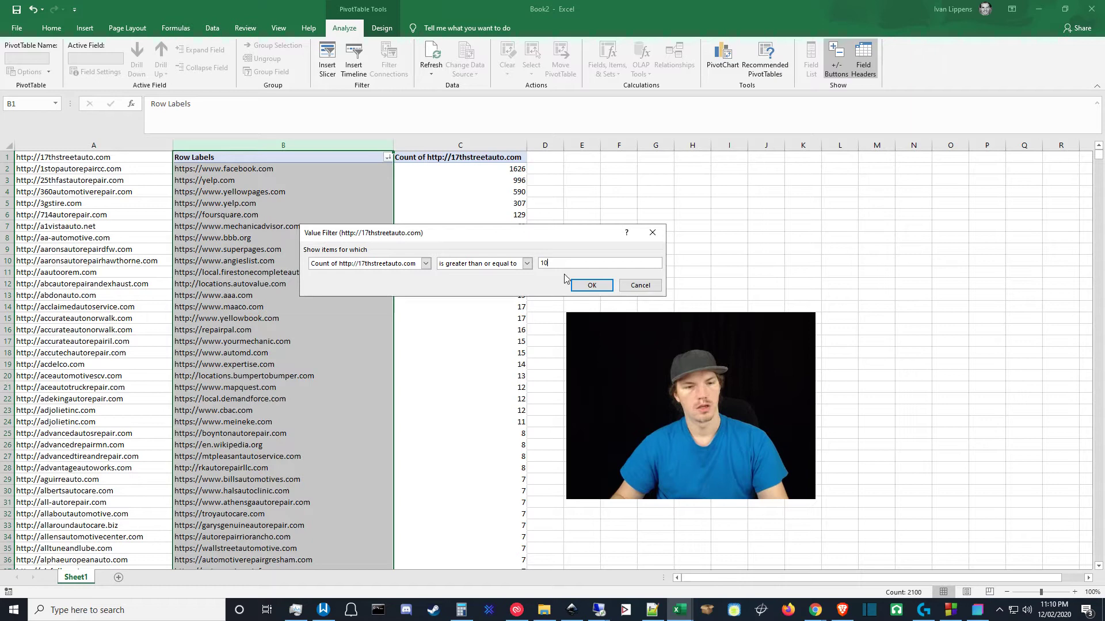
pyautogui.click(582, 284)
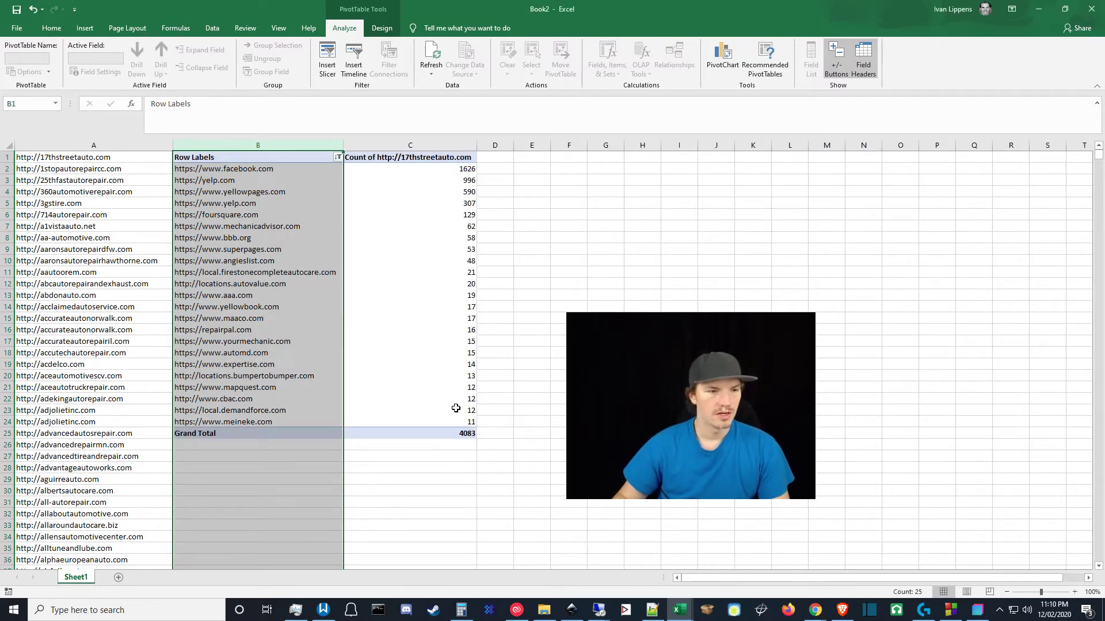
pyautogui.click(505, 283)
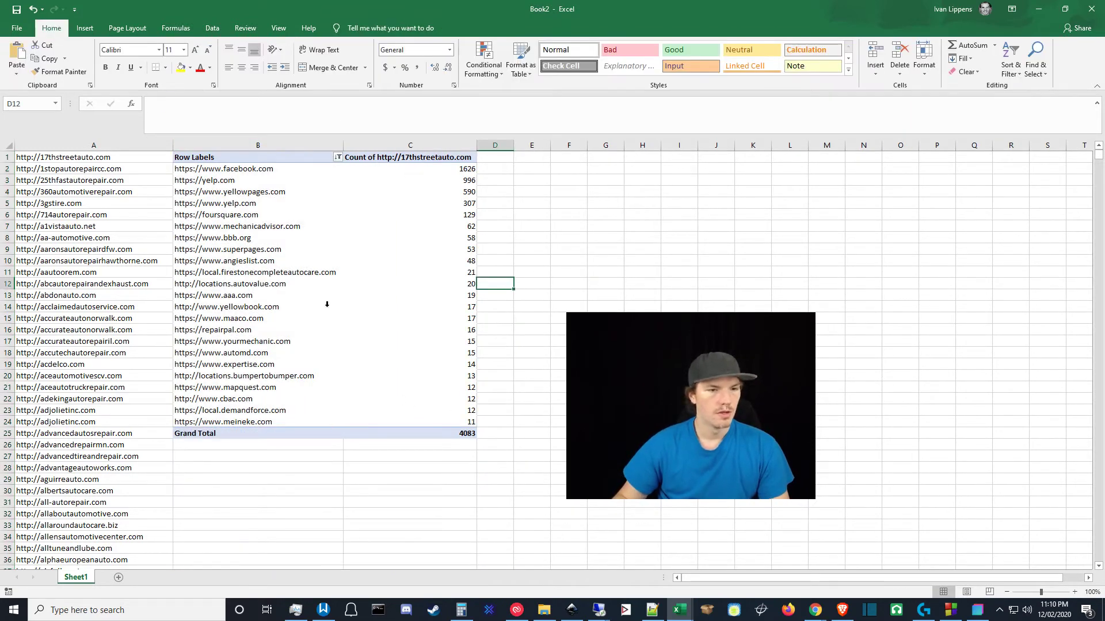
pyautogui.click(281, 192)
pyautogui.click(454, 202)
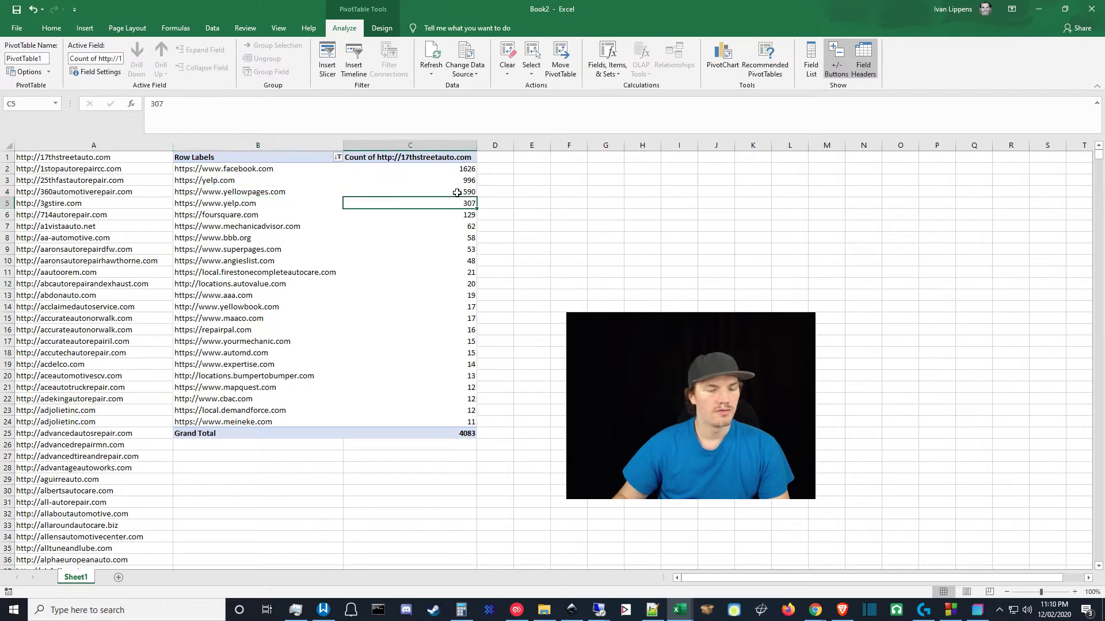
pyautogui.click(456, 193)
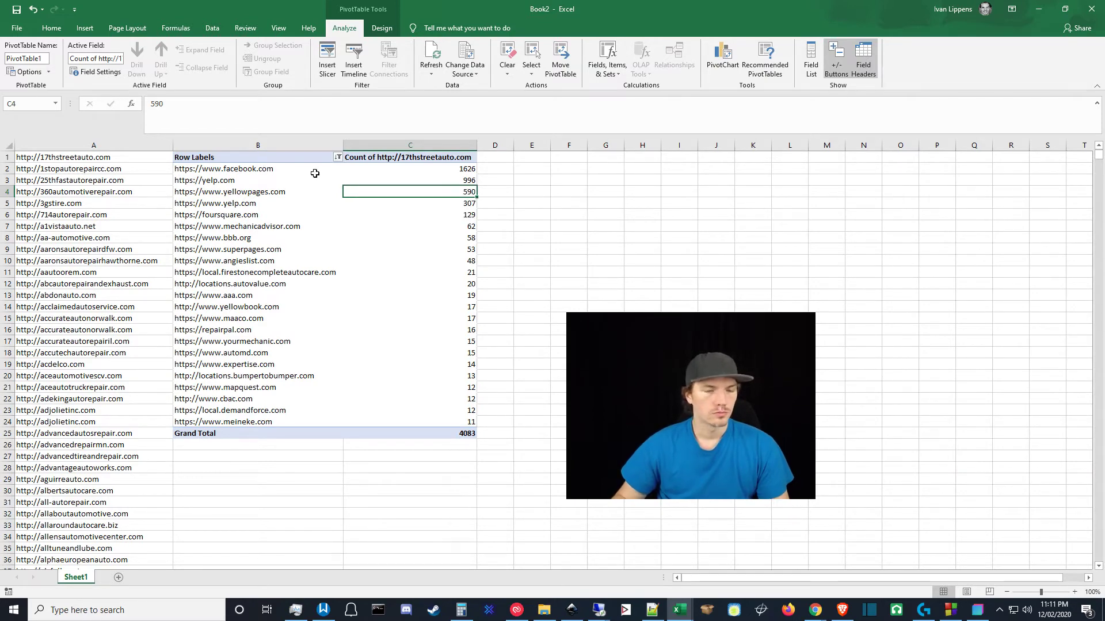
pyautogui.click(456, 172)
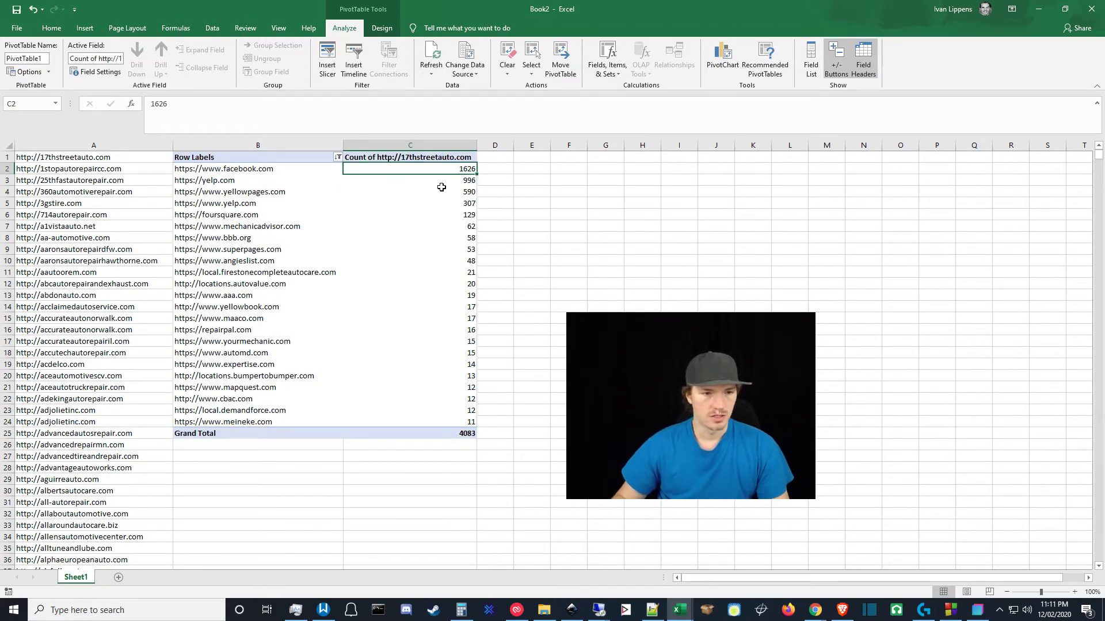
pyautogui.click(461, 180)
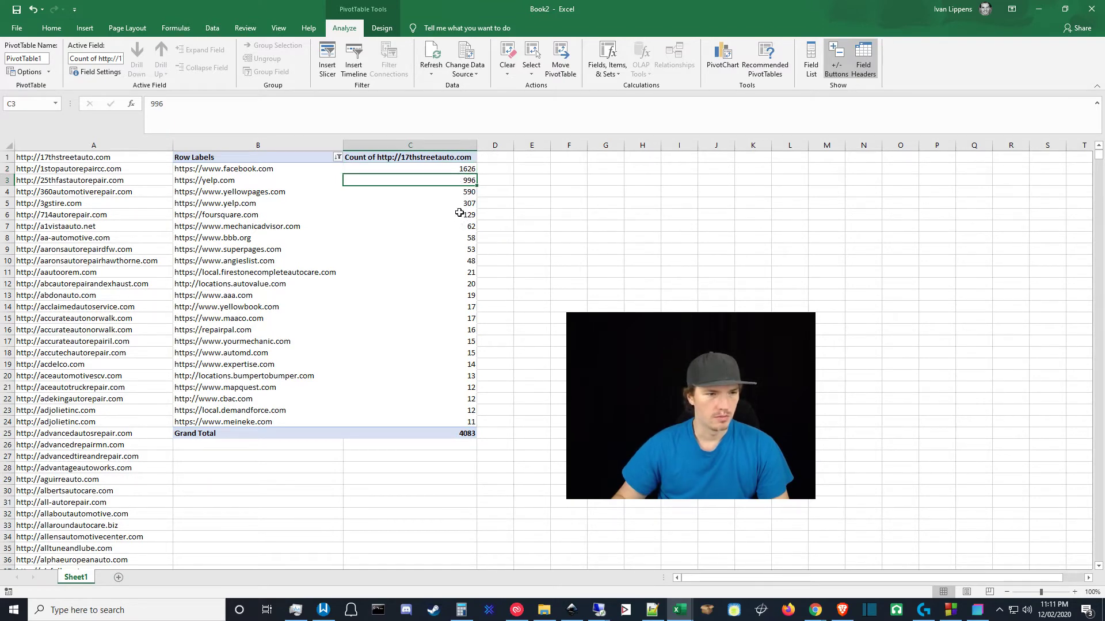
pyautogui.click(241, 206)
pyautogui.hotkey('ctrl', 'space')
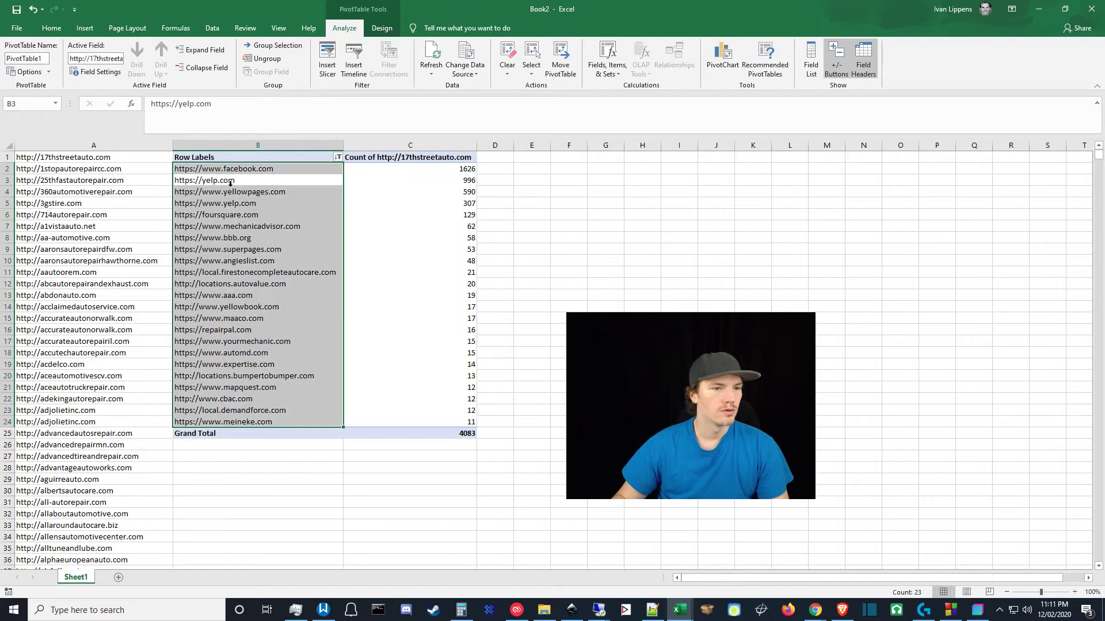
pyautogui.click(237, 202)
pyautogui.click(233, 182)
pyautogui.click(246, 205)
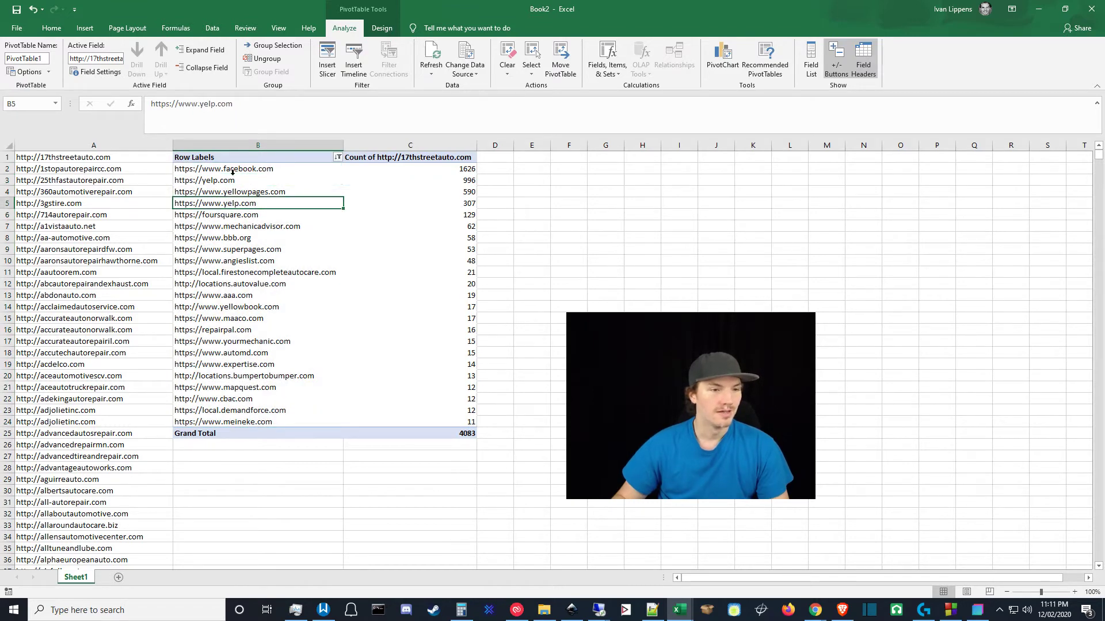
pyautogui.click(233, 183)
pyautogui.click(252, 203)
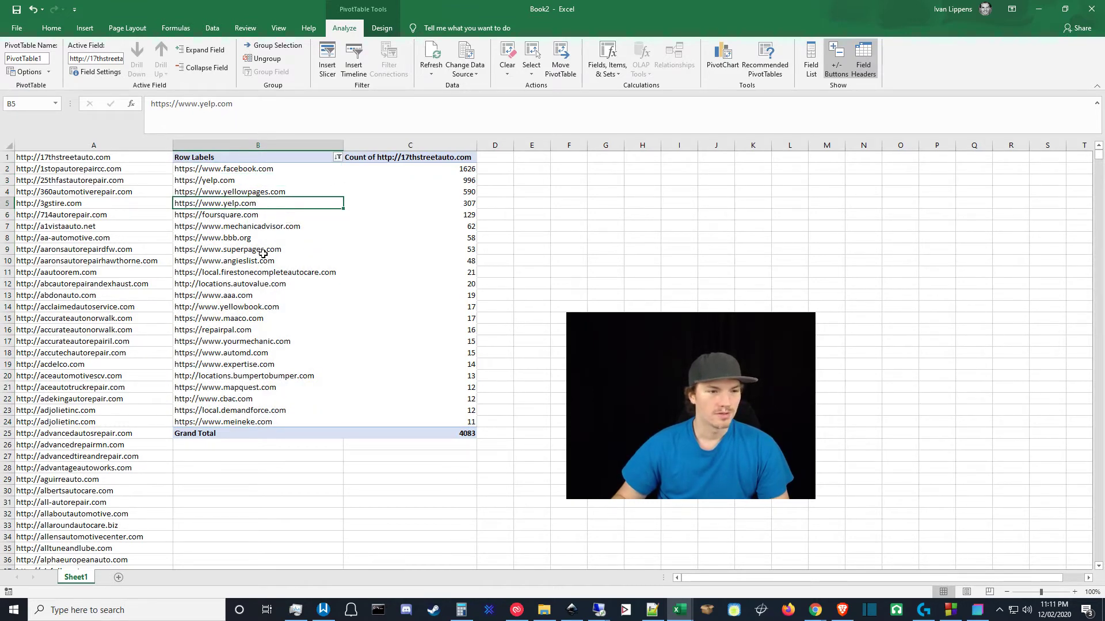
pyautogui.click(253, 216)
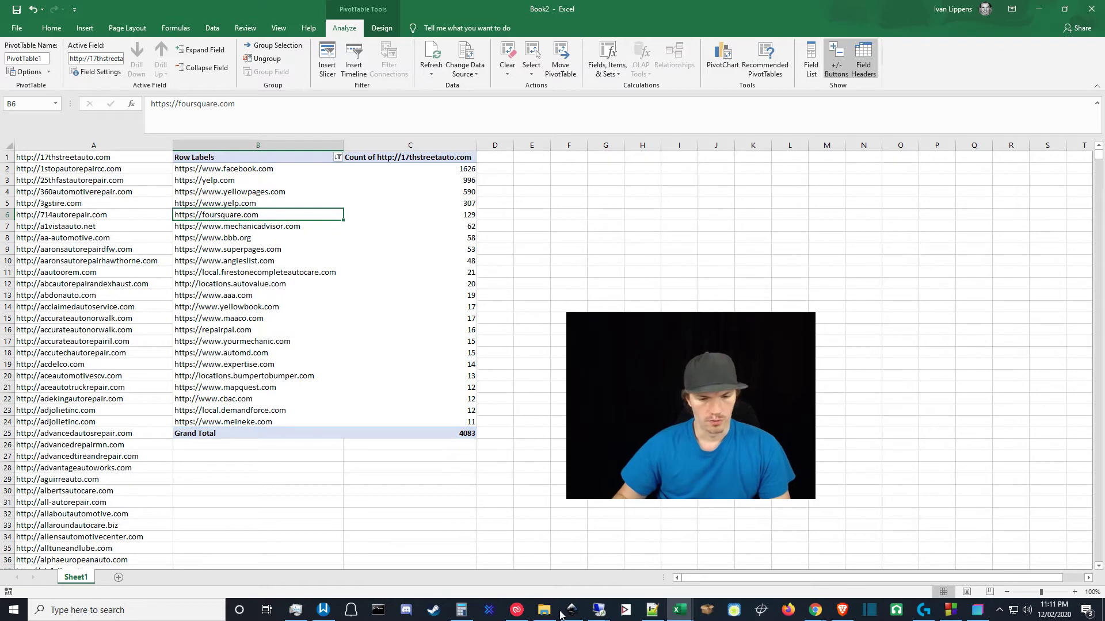
# - Clear ScrapeBox's harvested URL list and make the remote desktop fill the screen
pyautogui.moveTo(606, 612)
pyautogui.click(659, 556)
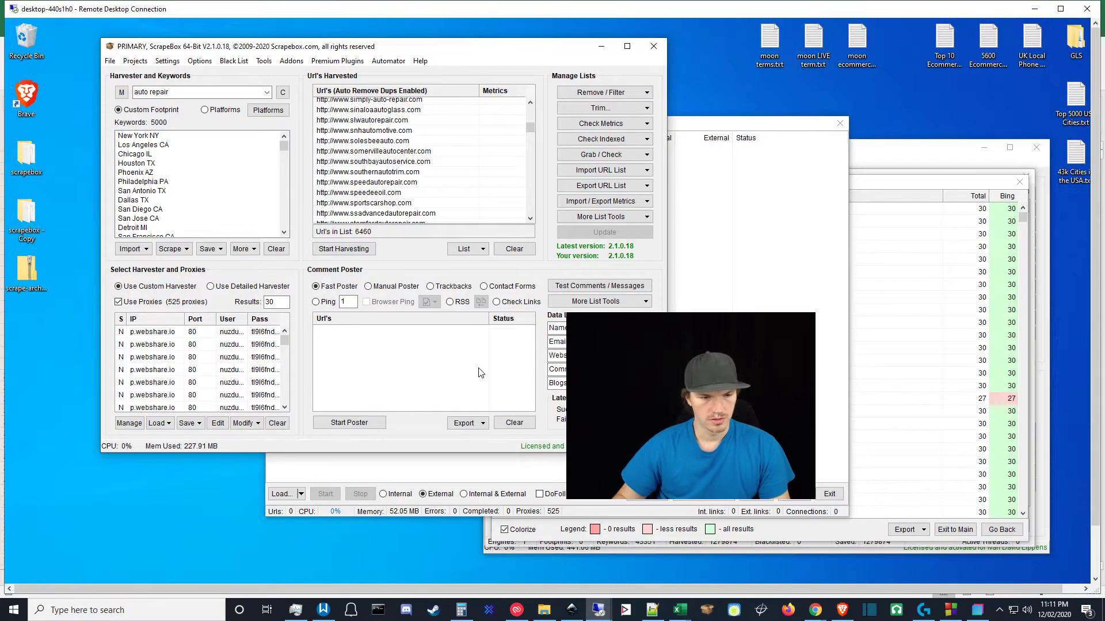
pyautogui.moveTo(754, 392); pyautogui.dragTo(193, 481)
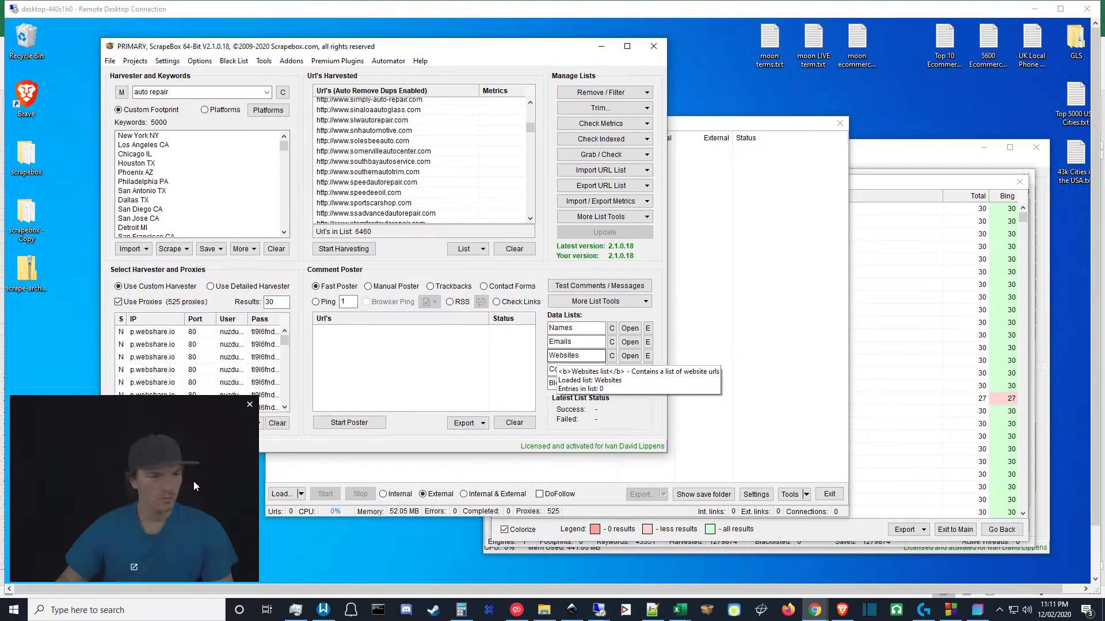
pyautogui.click(516, 248)
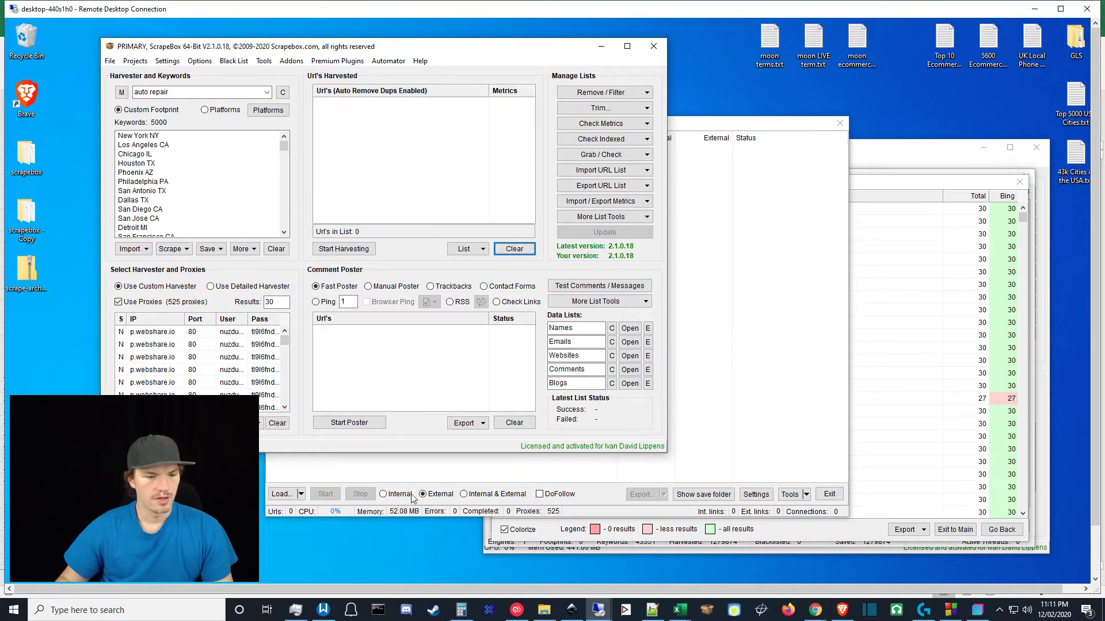
pyautogui.click(1061, 8)
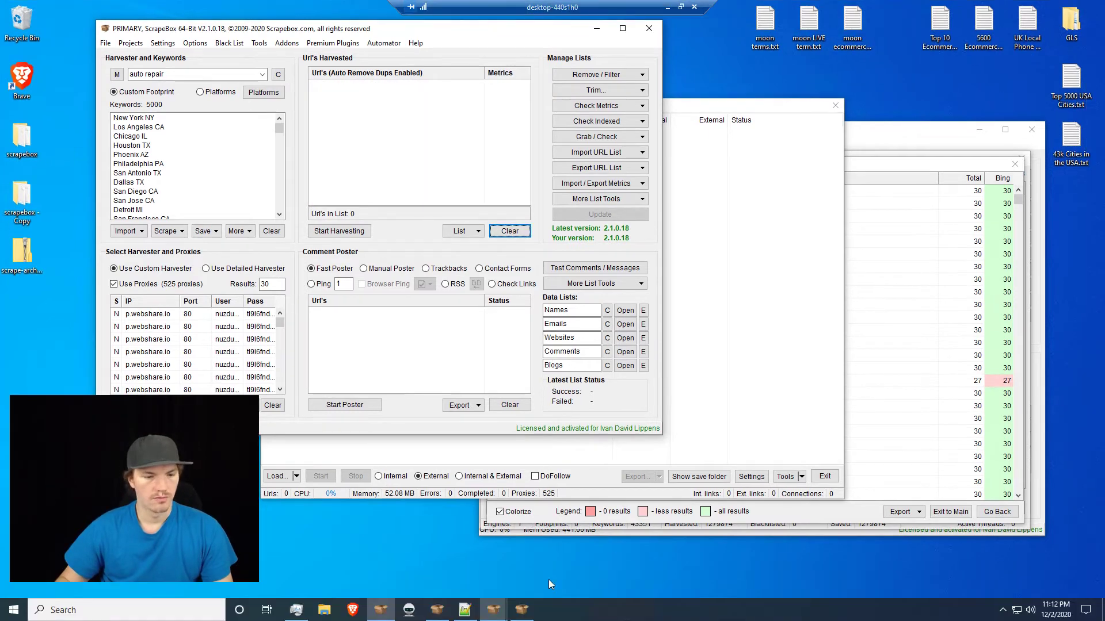
# - Paste the Notepad++ URL list into ScrapeBox's harvested URLs
pyautogui.click(463, 611)
pyautogui.hotkey('ctrl', 'a')
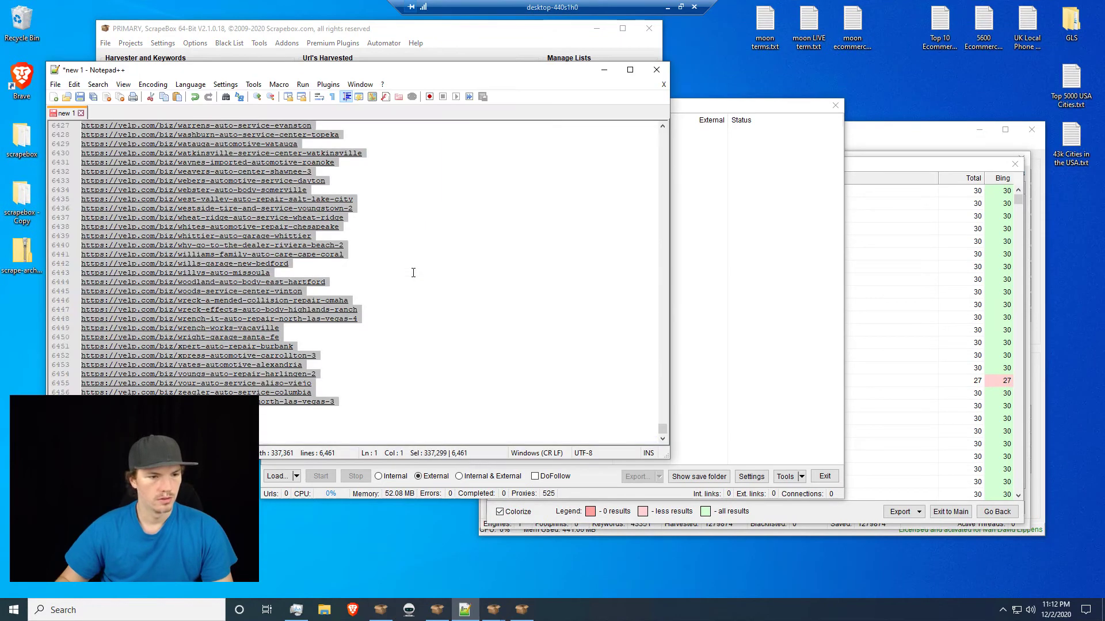
pyautogui.click(600, 80)
pyautogui.rightClick(409, 115)
pyautogui.click(449, 123)
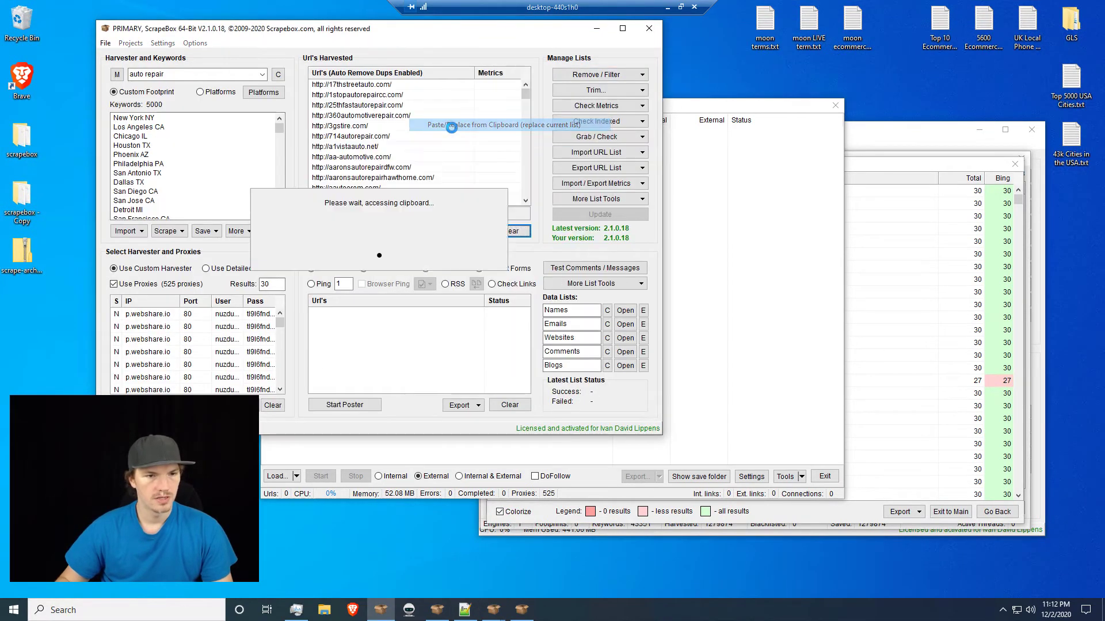
# - Keep only the Yelp URLs and paste those 1304 URLs into a new Notepad++ tab
pyautogui.click(600, 75)
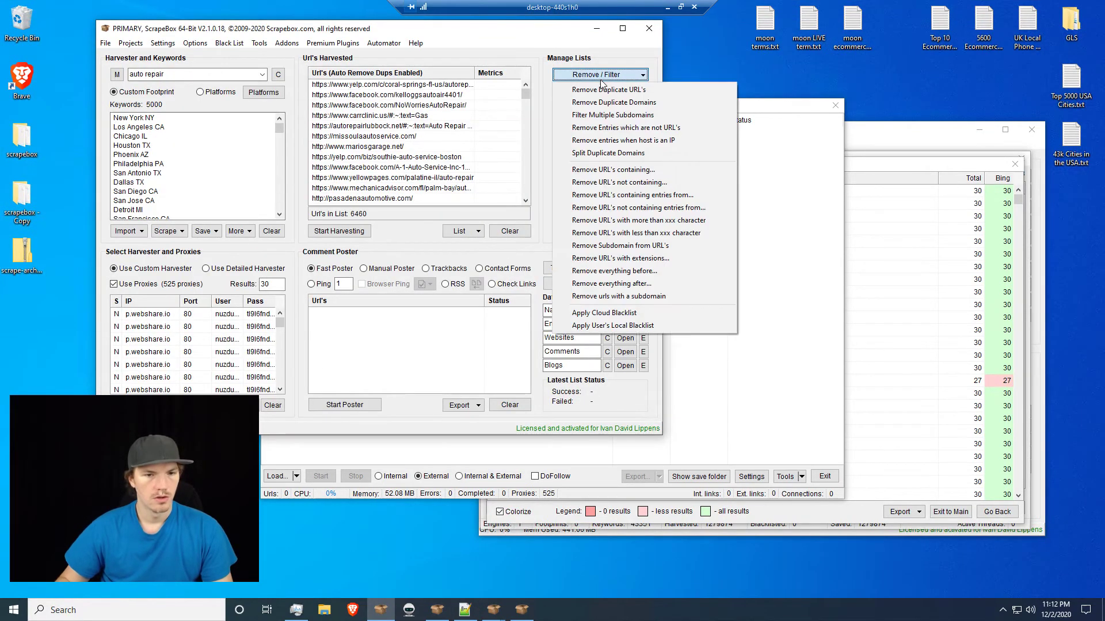
pyautogui.click(621, 183)
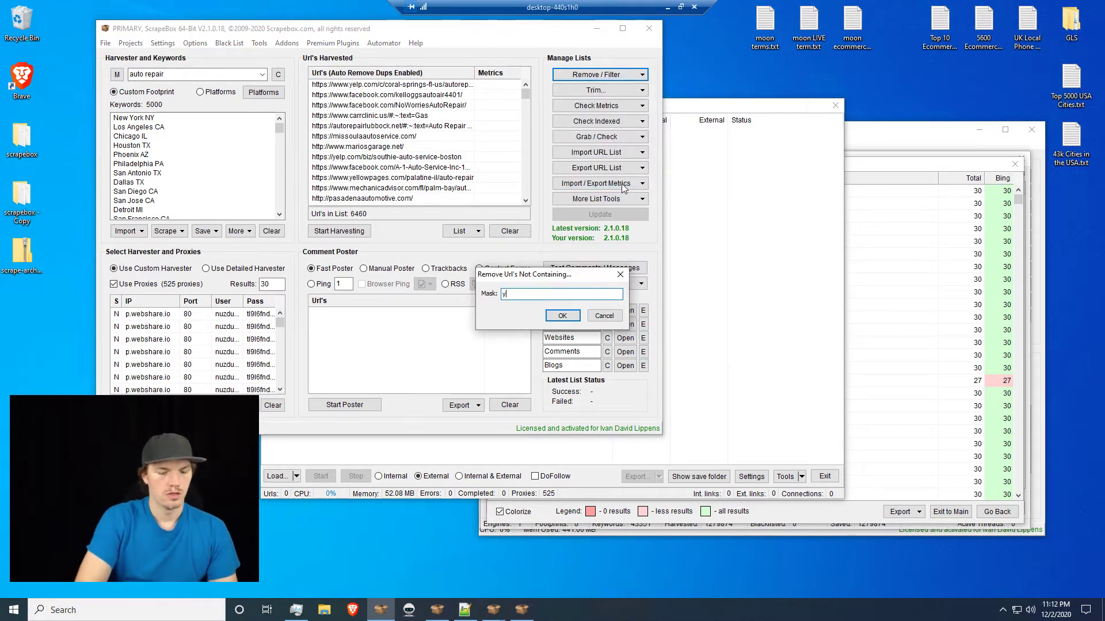
pyautogui.press('Return')
pyautogui.rightClick(425, 151)
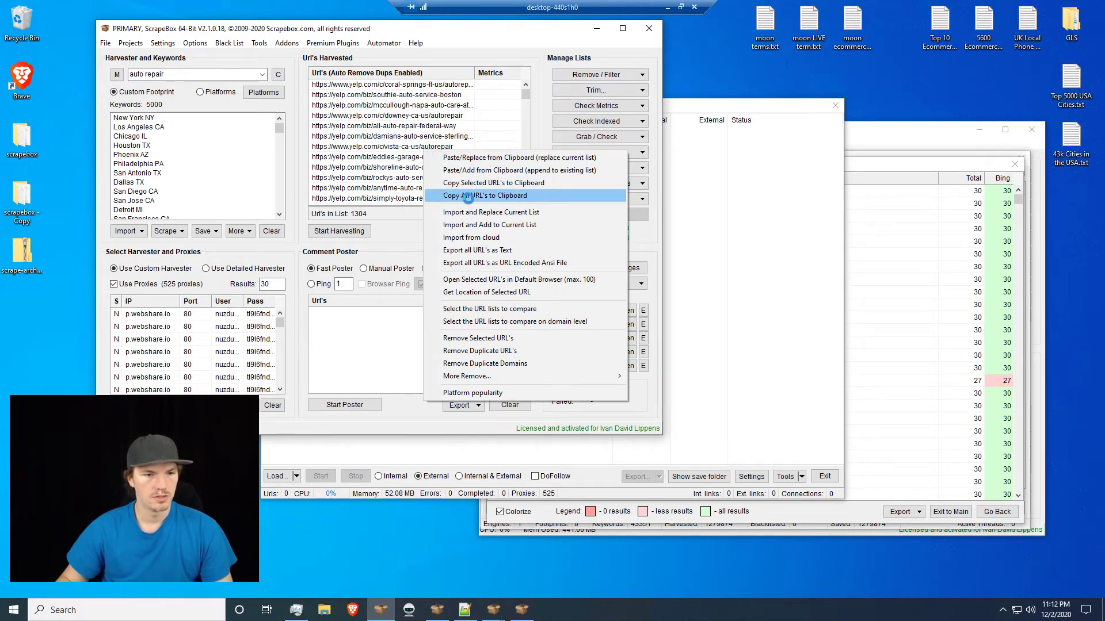
pyautogui.click(467, 195)
pyautogui.click(465, 610)
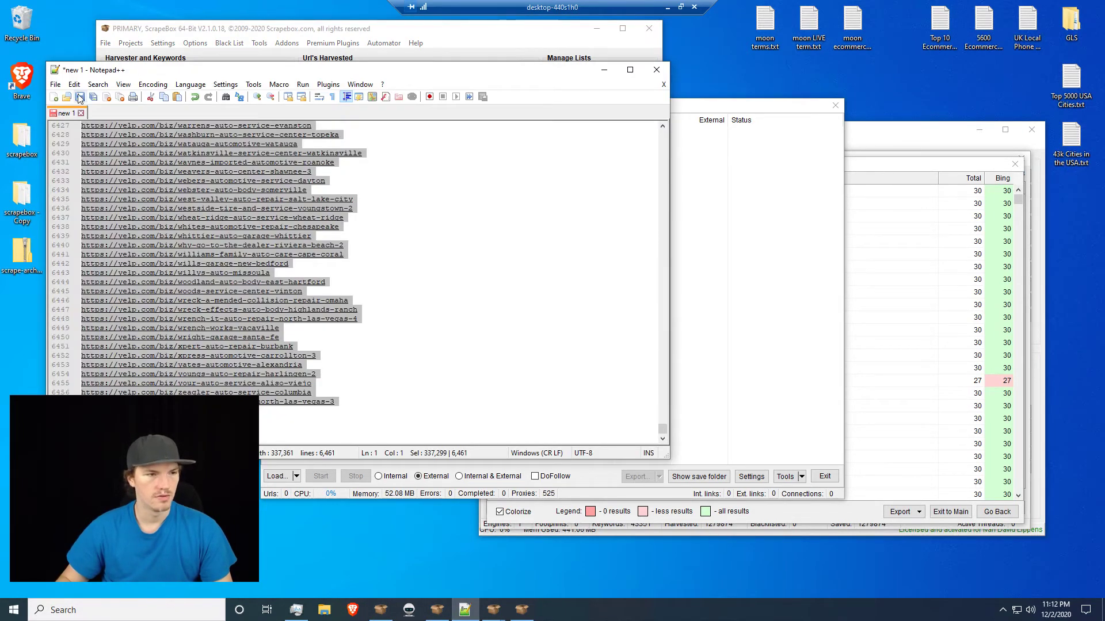
pyautogui.click(54, 96)
pyautogui.hotkey('ctrl', 'v')
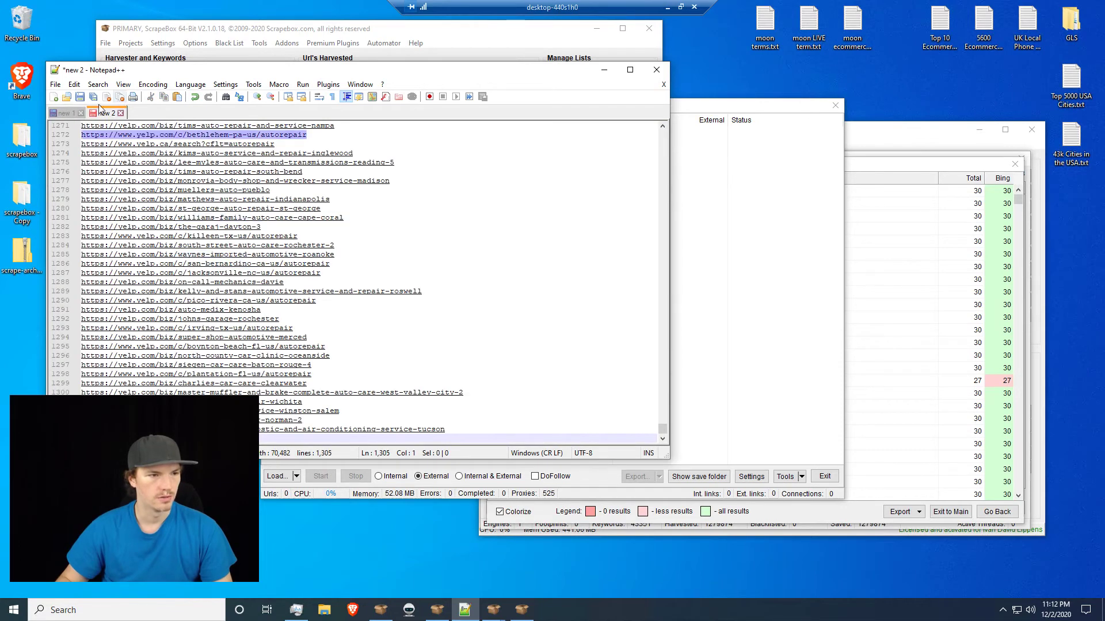
# - Select the whole 6,461-line combined URL list in Notepad++ for pasting into ScrapeBox
pyautogui.click(67, 114)
pyautogui.click(427, 298)
pyautogui.hotkey('ctrl', 'a')
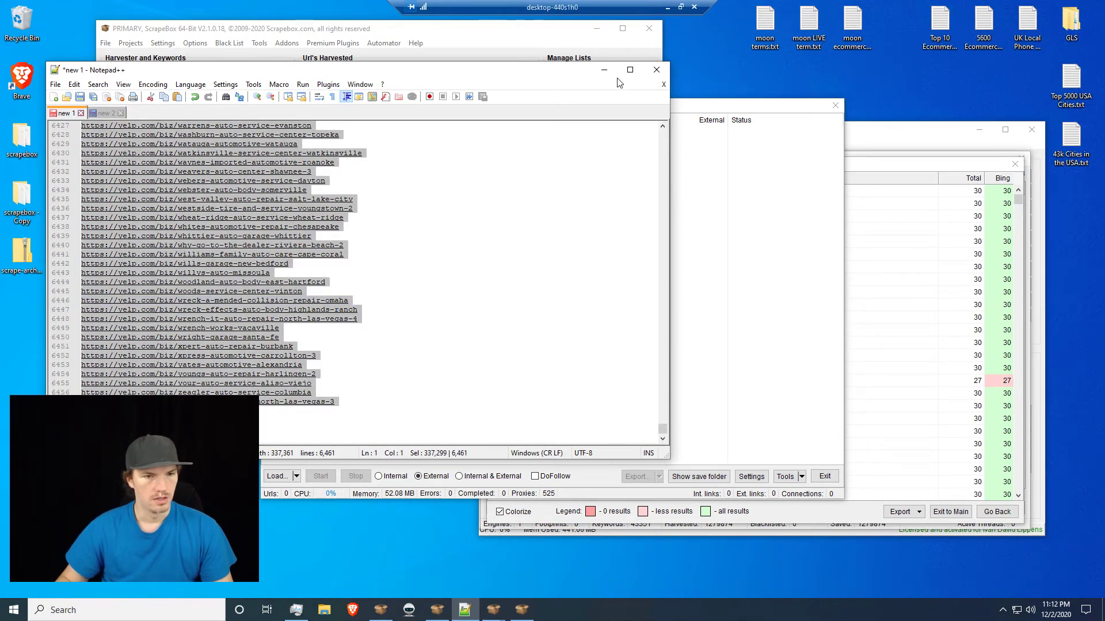
pyautogui.click(621, 53)
pyautogui.rightClick(451, 127)
# - Replace the harvested list with the combined URLs and keep only those containing 'yello'
pyautogui.click(502, 131)
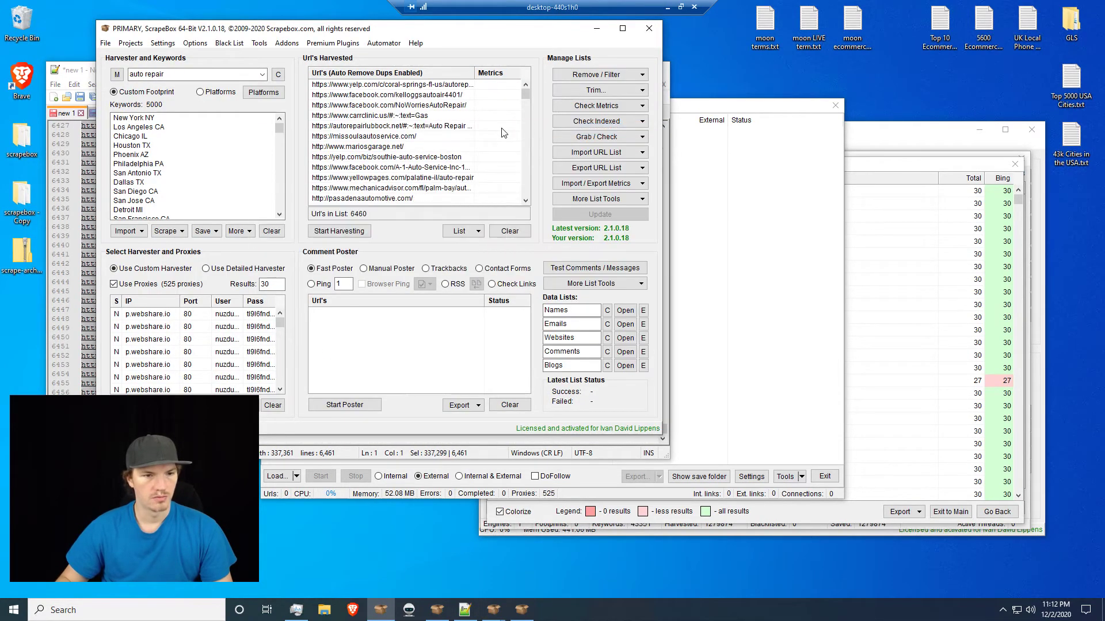
pyautogui.click(595, 75)
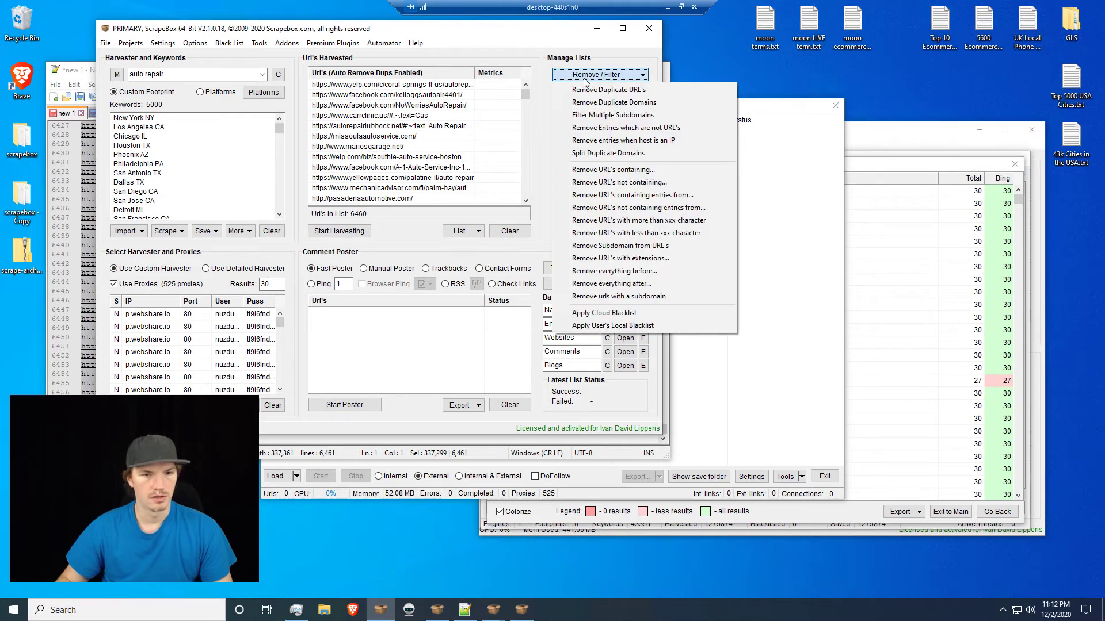
pyautogui.click(630, 183)
pyautogui.write('yellowpages')
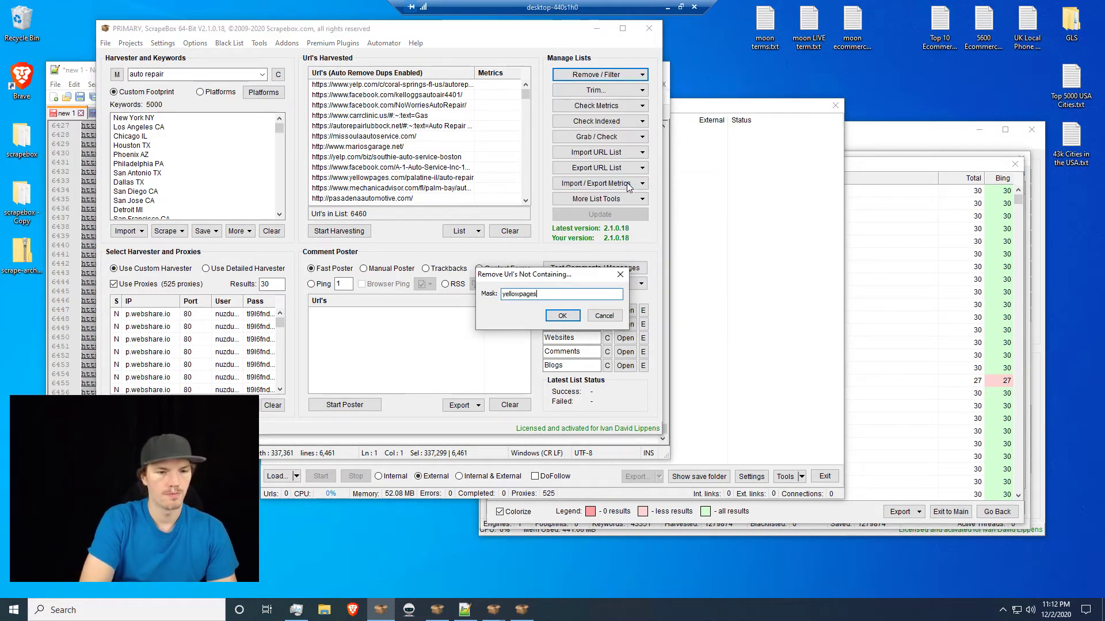
pyautogui.press('Return')
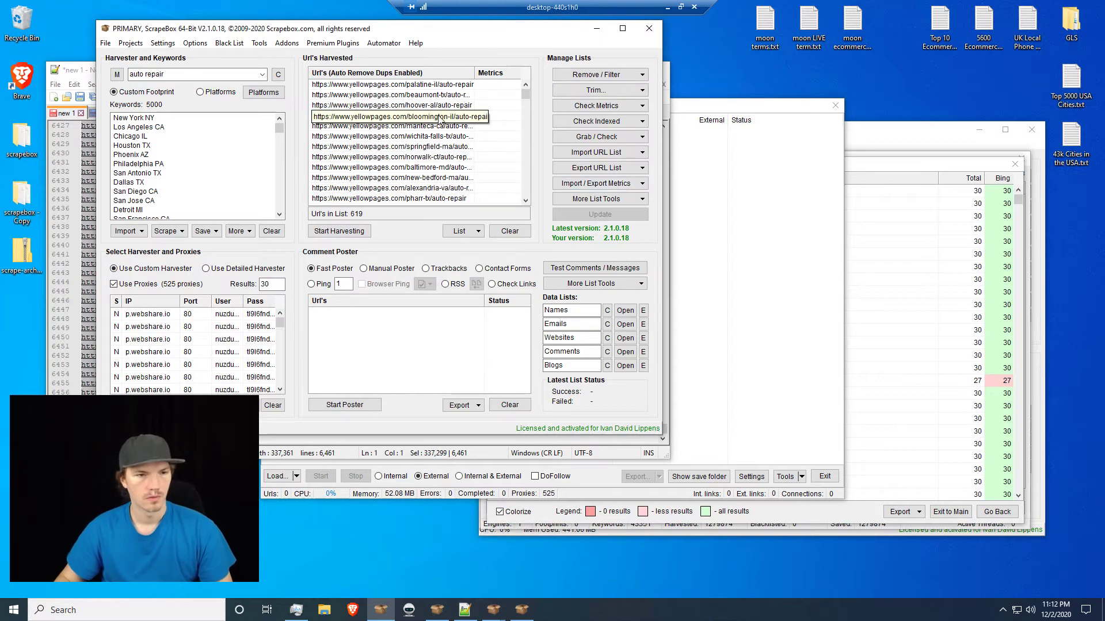
# - Copy the 619 Yellow Pages URLs into a new Notepad++ tab
pyautogui.rightClick(450, 112)
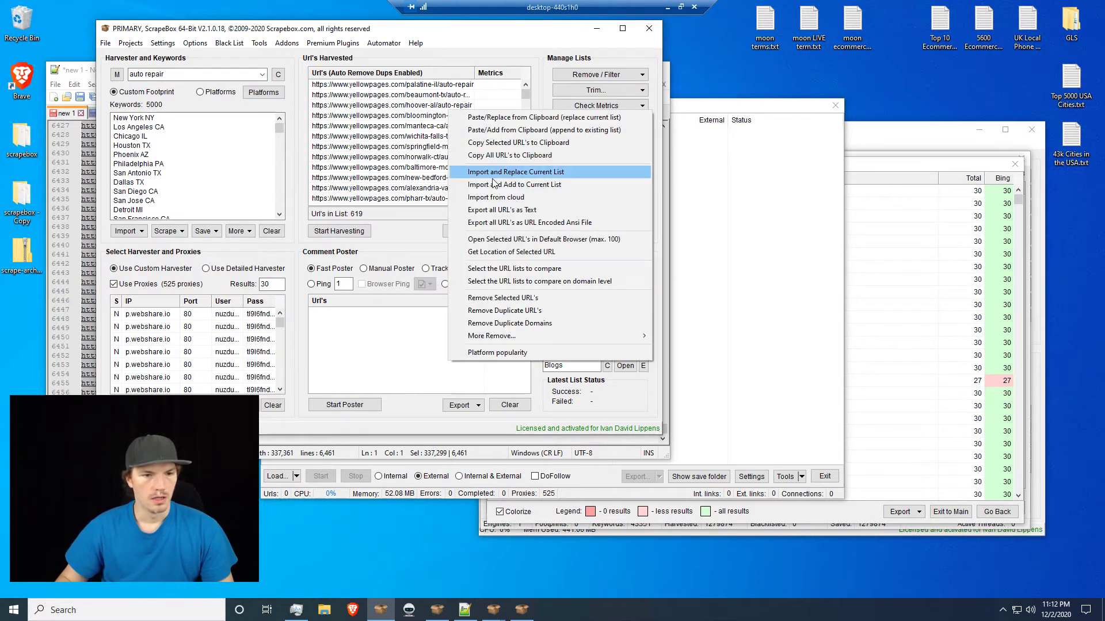
pyautogui.click(496, 155)
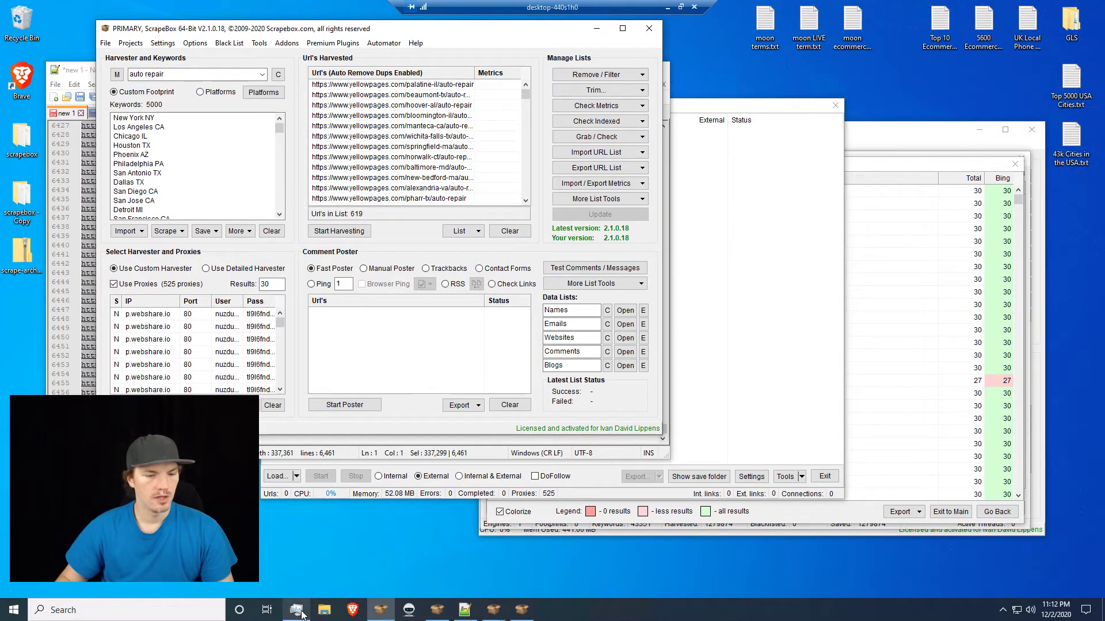
pyautogui.click(465, 610)
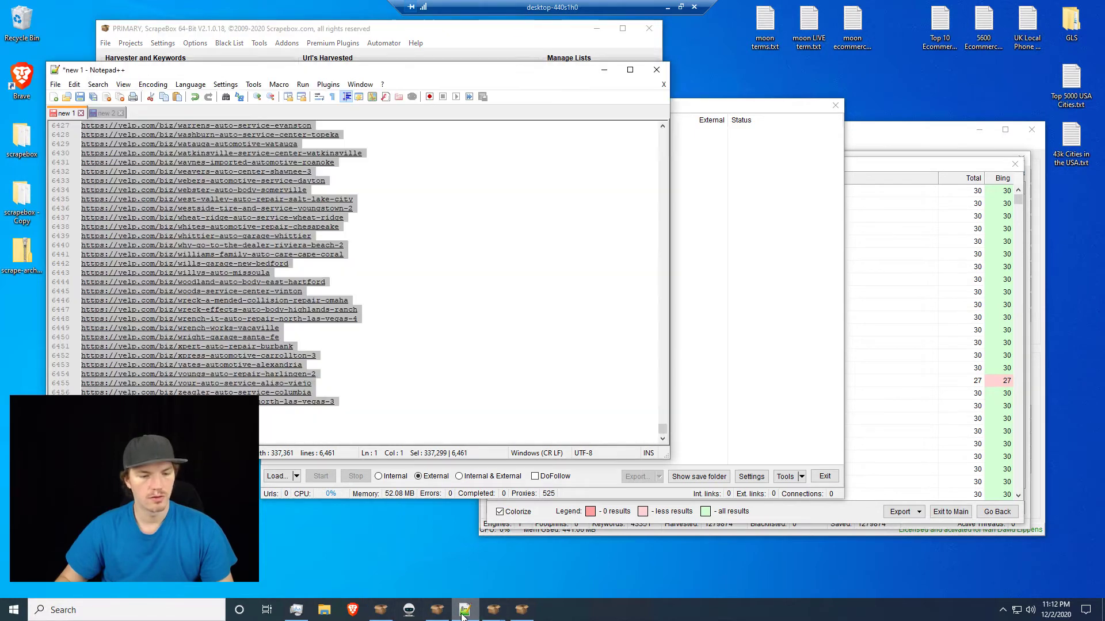
pyautogui.click(53, 96)
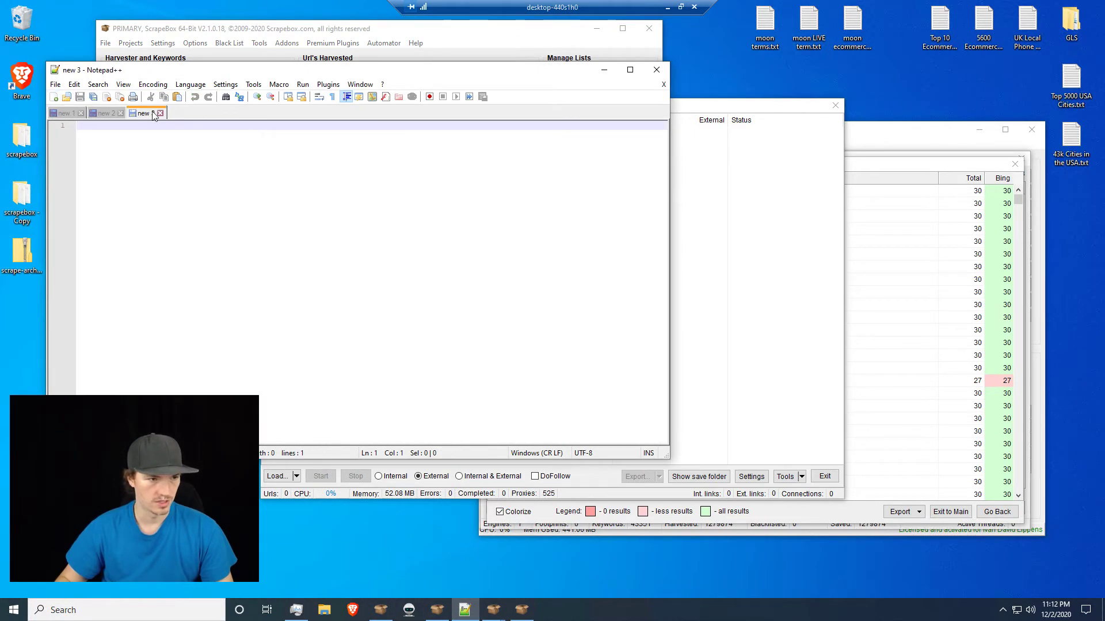
pyautogui.hotkey('ctrl', 'v')
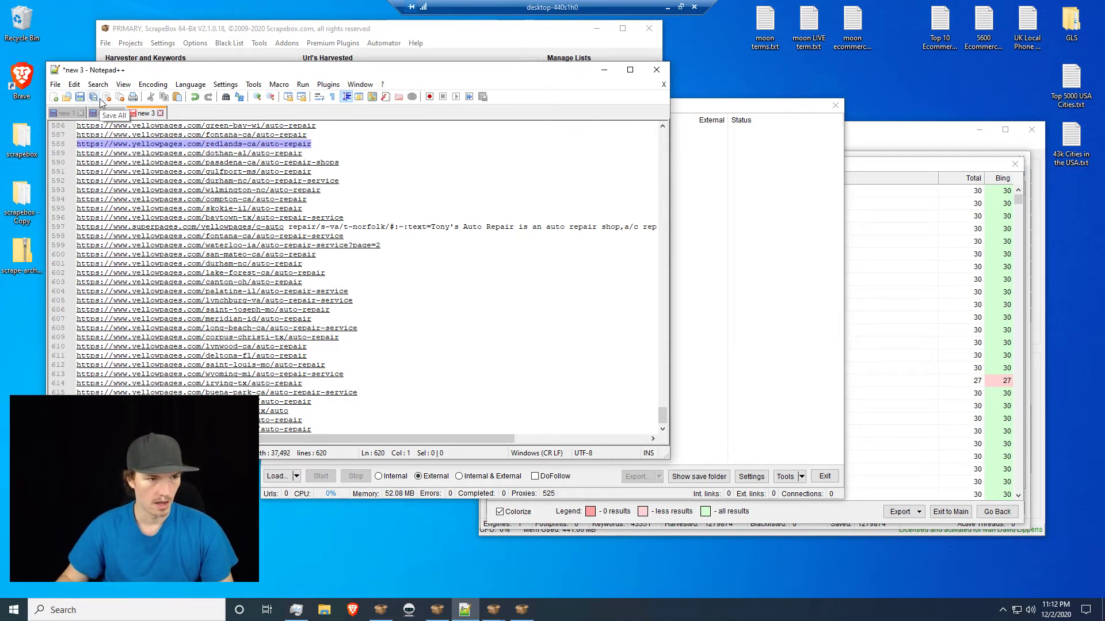
# - Return to ScrapeBox and clear the harvested URL list to 0
pyautogui.click(64, 113)
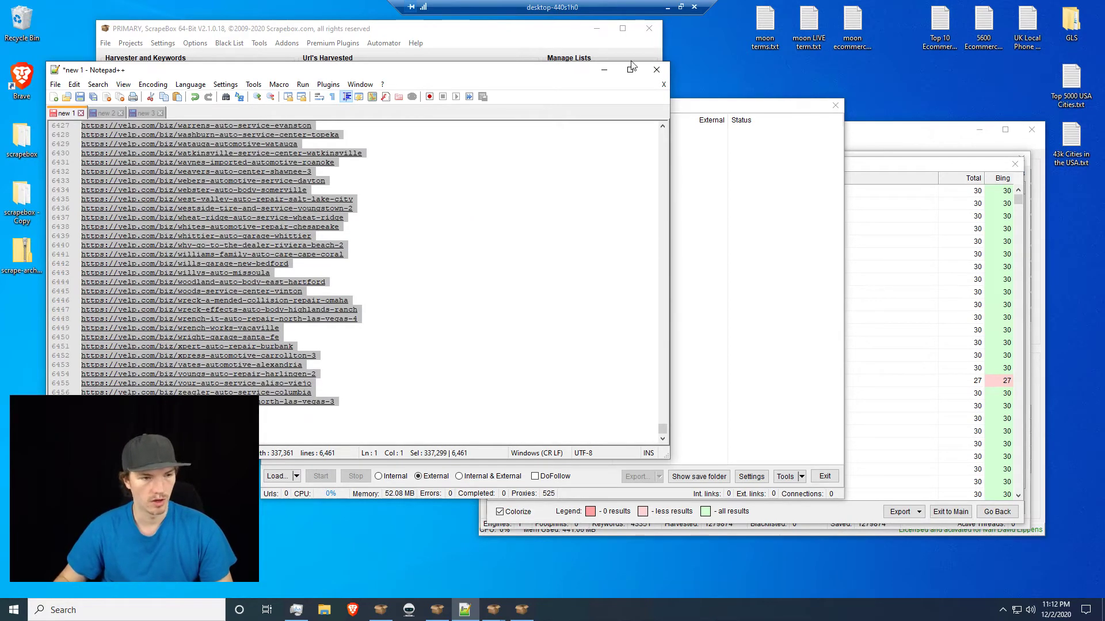
pyautogui.click(549, 26)
pyautogui.rightClick(459, 160)
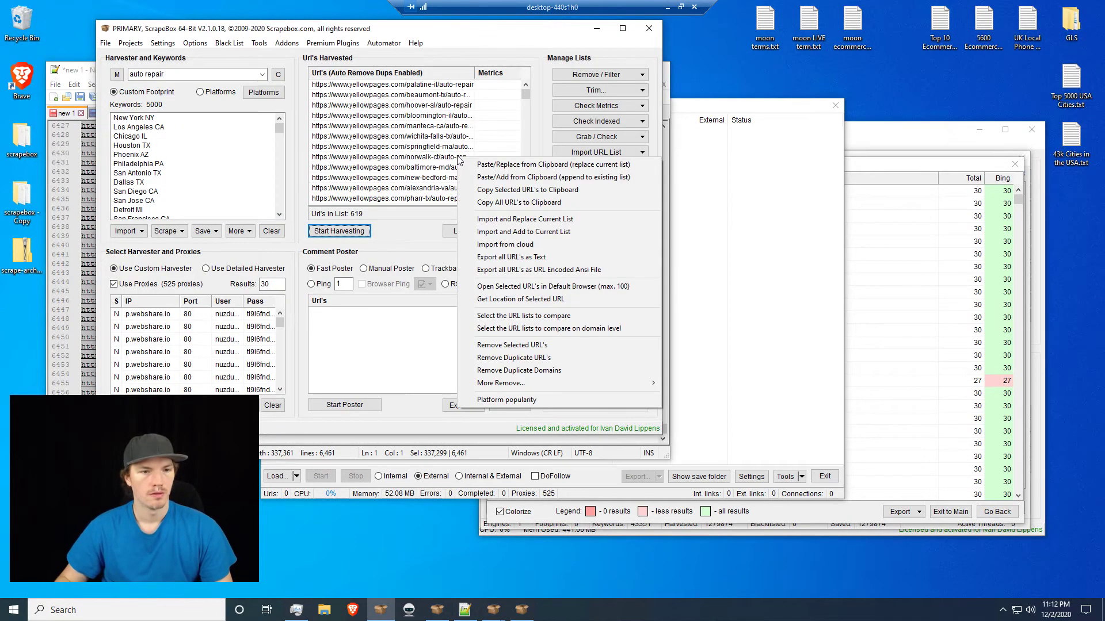
pyautogui.click(420, 242)
pyautogui.click(511, 231)
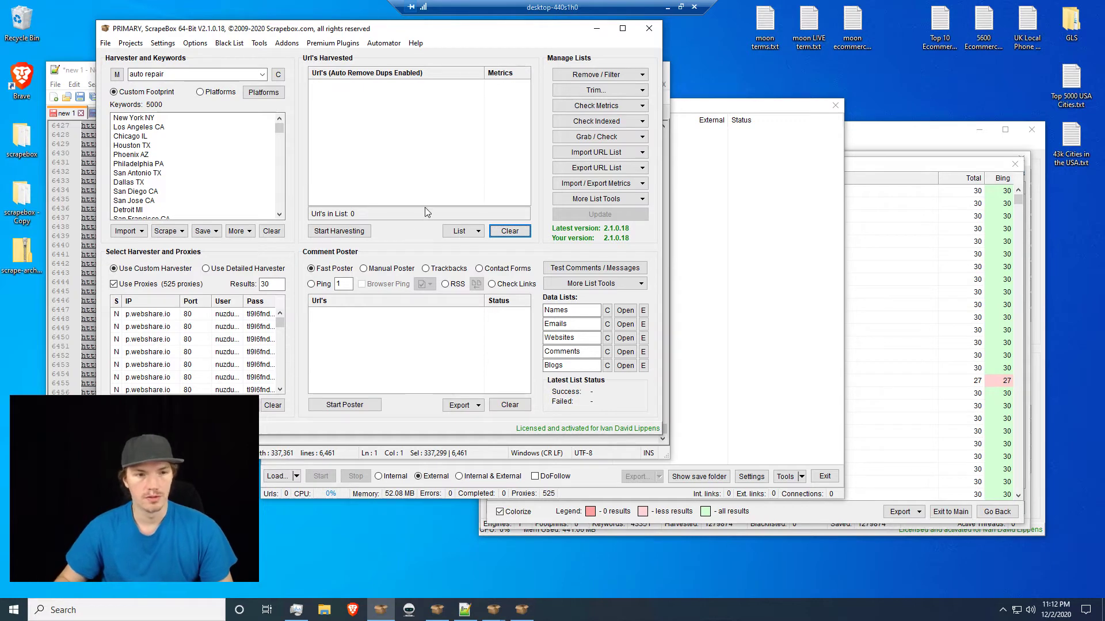
# - Open the Remove/Filter menu and close it without choosing an option
pyautogui.click(592, 74)
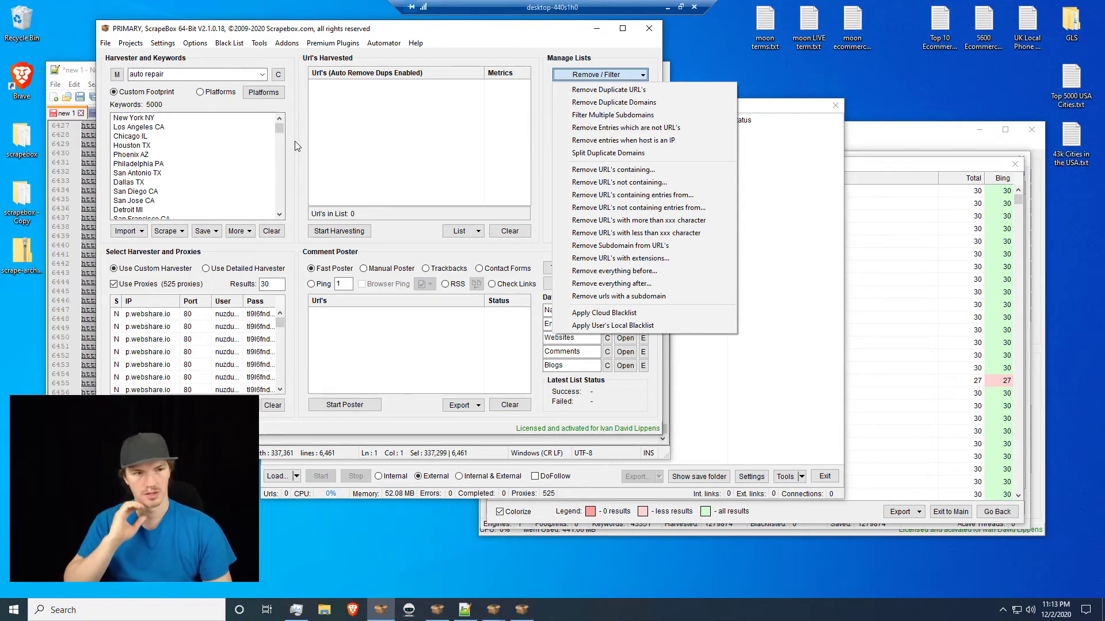
pyautogui.click(536, 133)
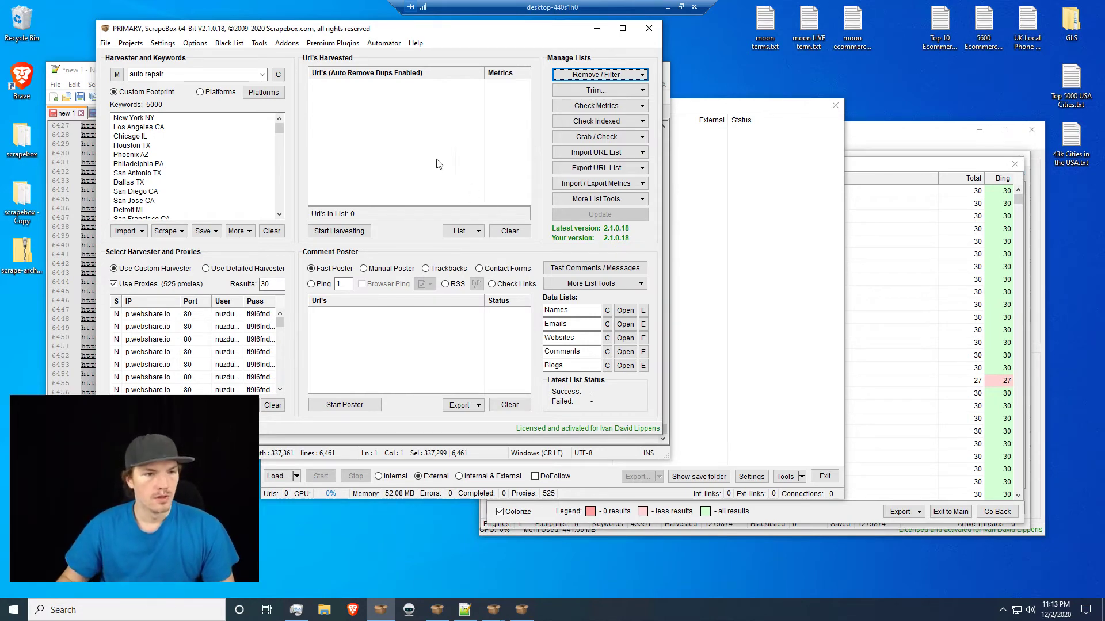
# - Paste the combined list and remove URLs not containing 'repair', leaving the Facebook URLs
pyautogui.rightClick(412, 135)
pyautogui.click(426, 144)
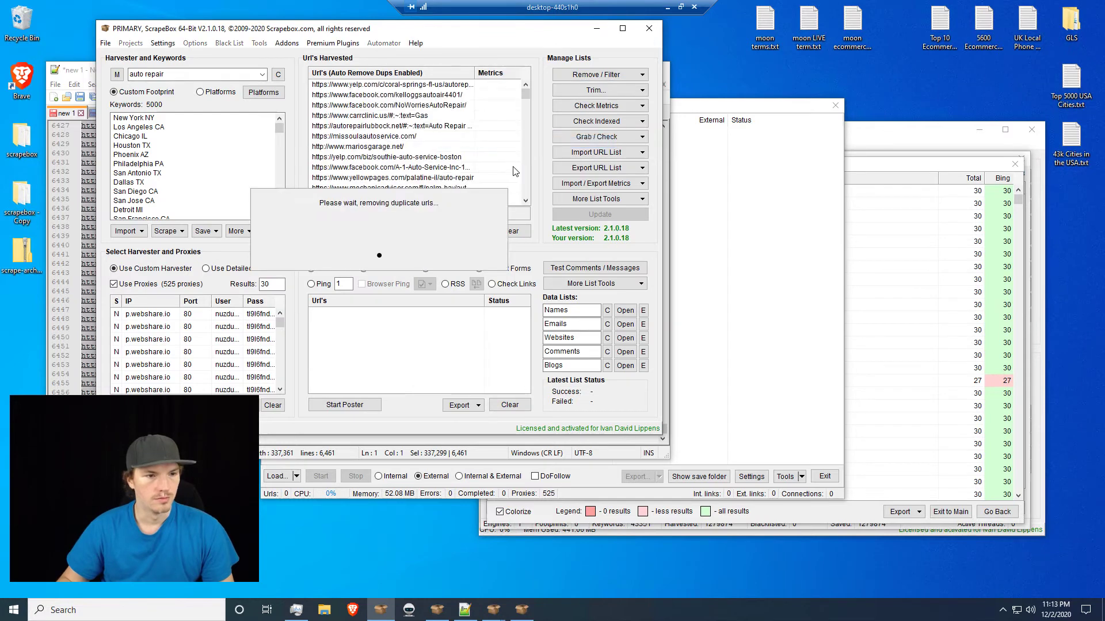
pyautogui.click(596, 74)
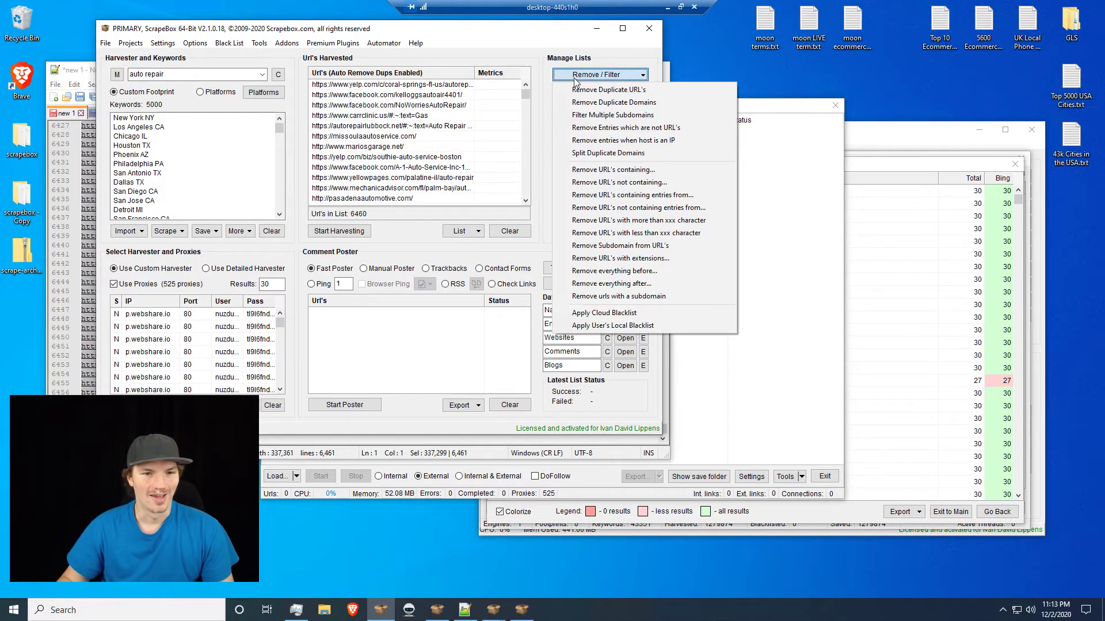
pyautogui.click(623, 182)
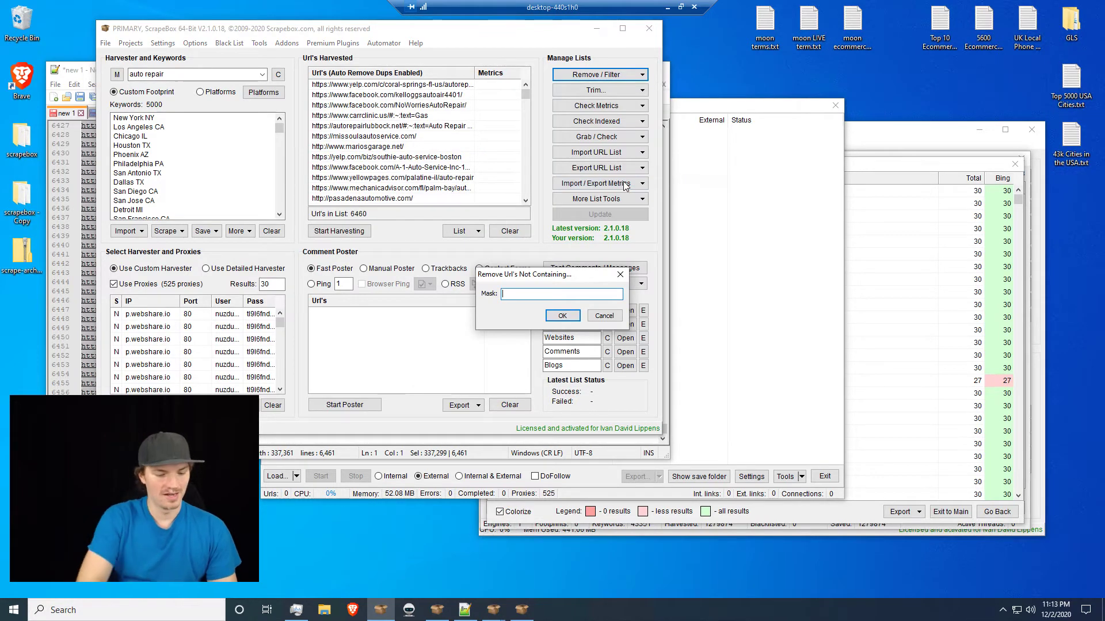
pyautogui.write('repair')
pyautogui.press('Return')
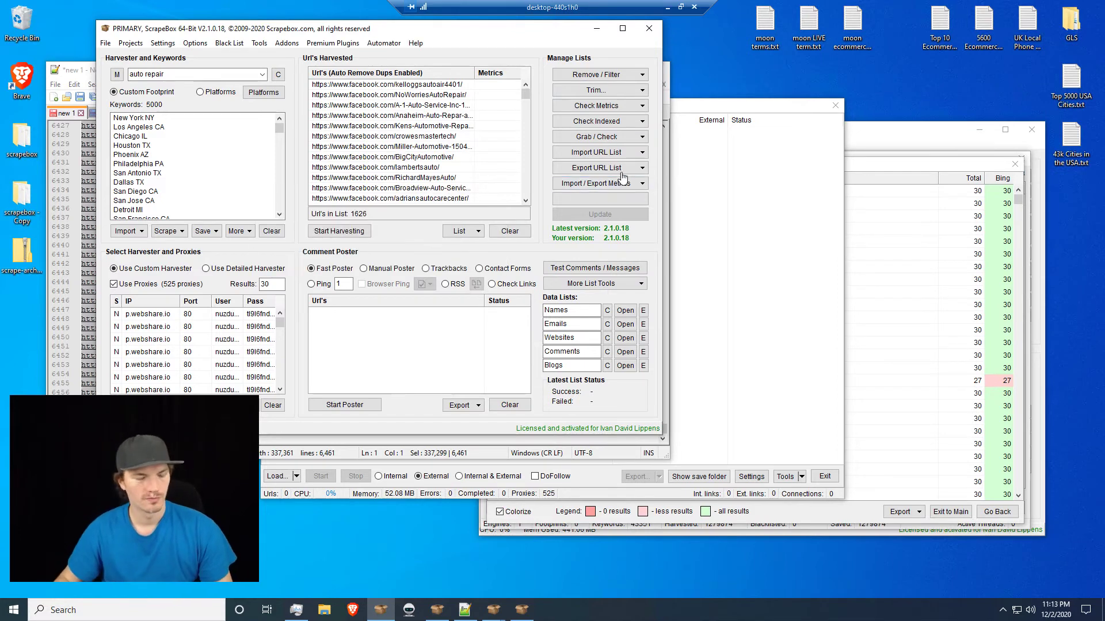
# - Copy the 1,626 Facebook URLs into a new Notepad++ tab and clear the harvested list
pyautogui.rightClick(437, 121)
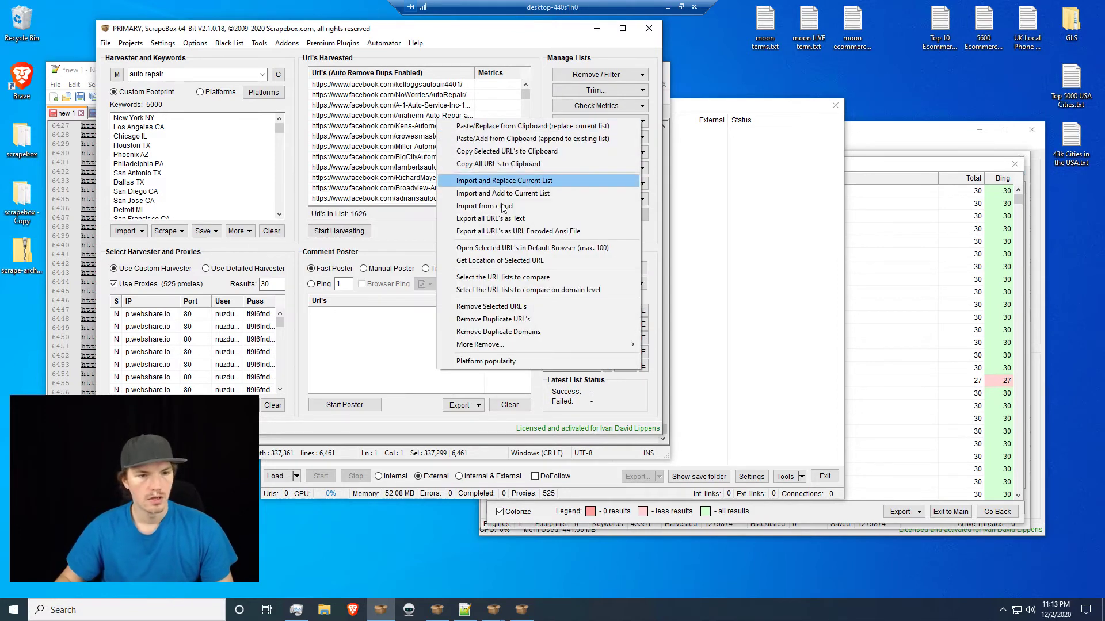
pyautogui.click(489, 167)
pyautogui.click(465, 609)
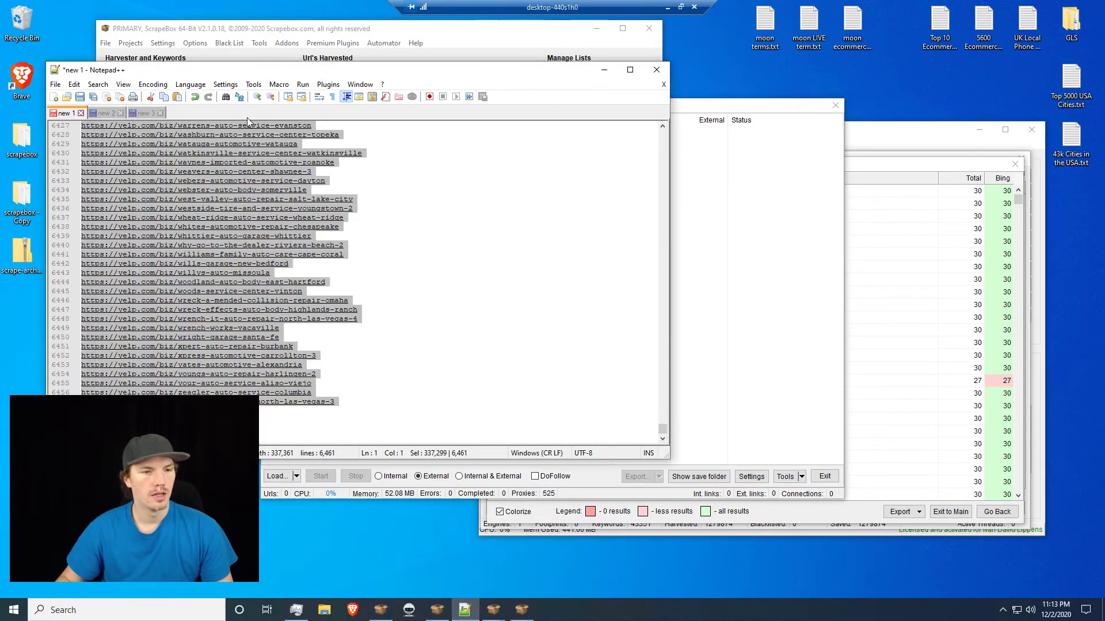
pyautogui.click(53, 97)
pyautogui.hotkey('ctrl', 'v')
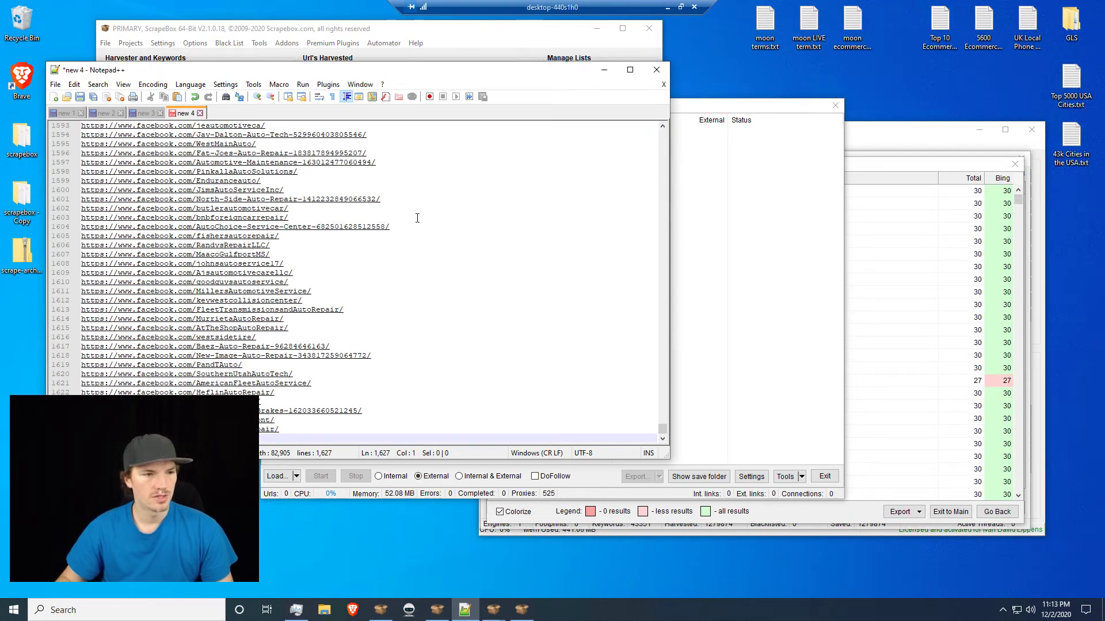
pyautogui.click(452, 47)
pyautogui.click(510, 231)
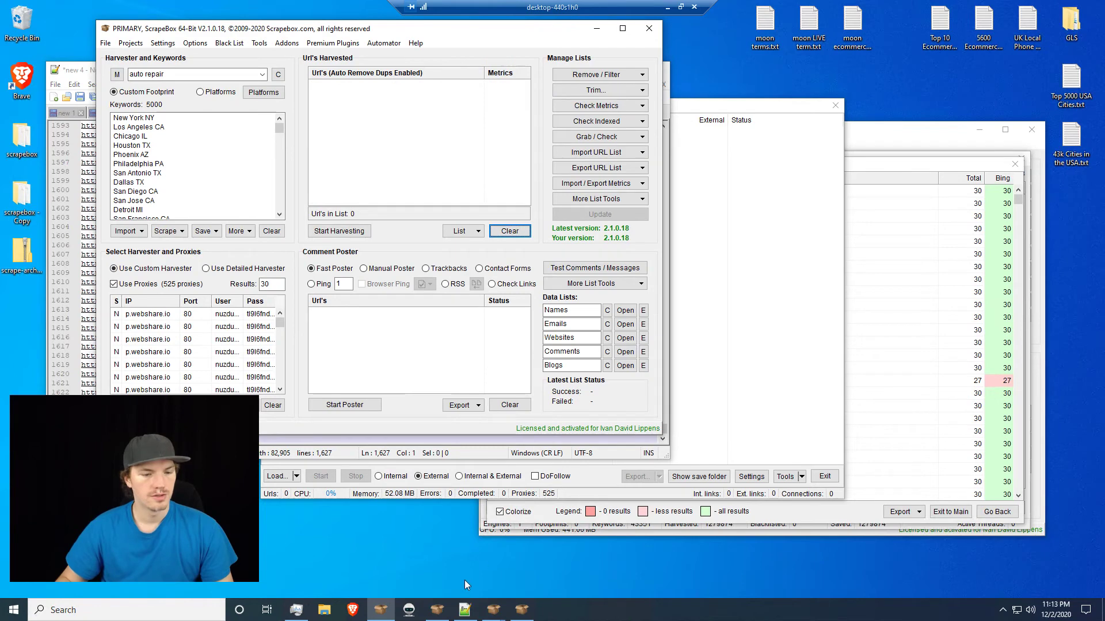
# - Fill the harvested list with the Facebook URLs and append the Yellow Pages URLs
pyautogui.rightClick(404, 115)
pyautogui.click(437, 117)
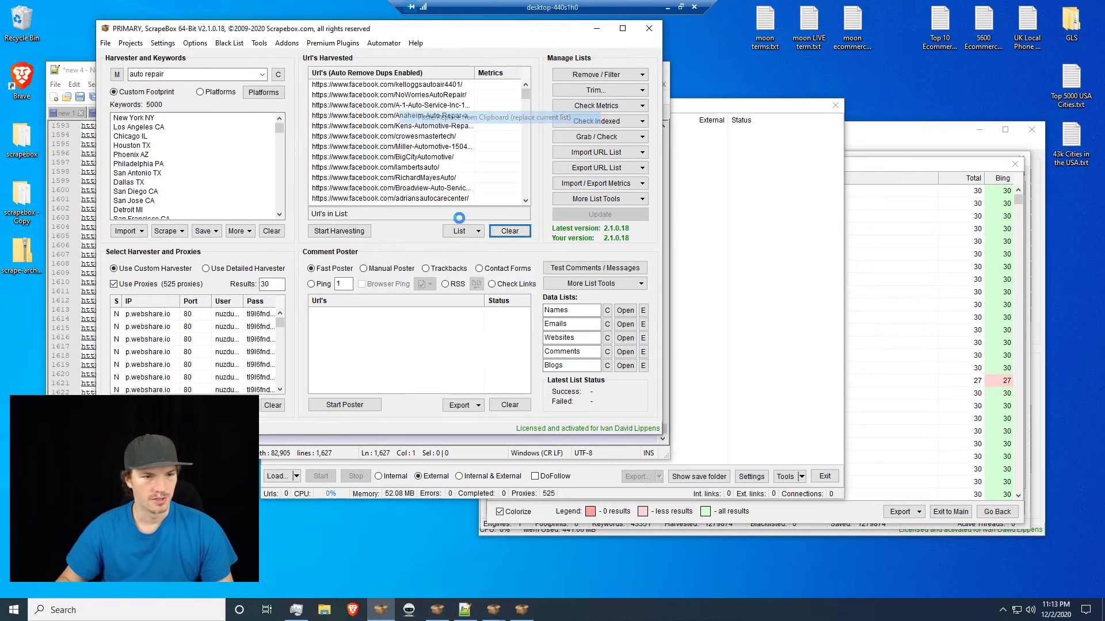
pyautogui.click(465, 610)
pyautogui.click(132, 113)
pyautogui.click(459, 321)
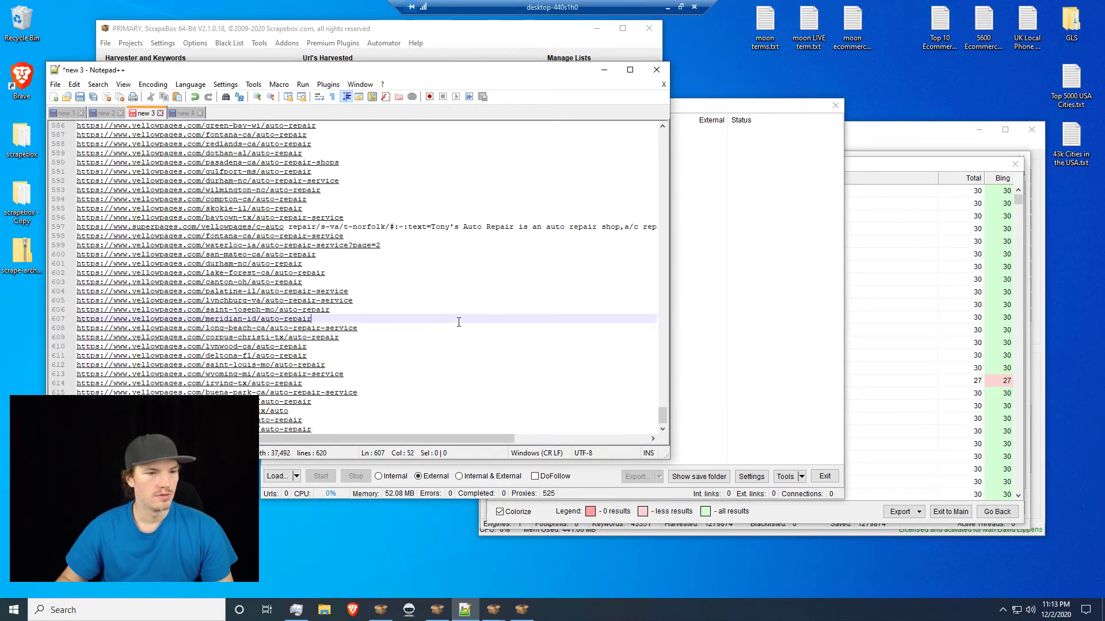
pyautogui.hotkey('ctrl', 'a')
pyautogui.click(428, 37)
pyautogui.rightClick(417, 127)
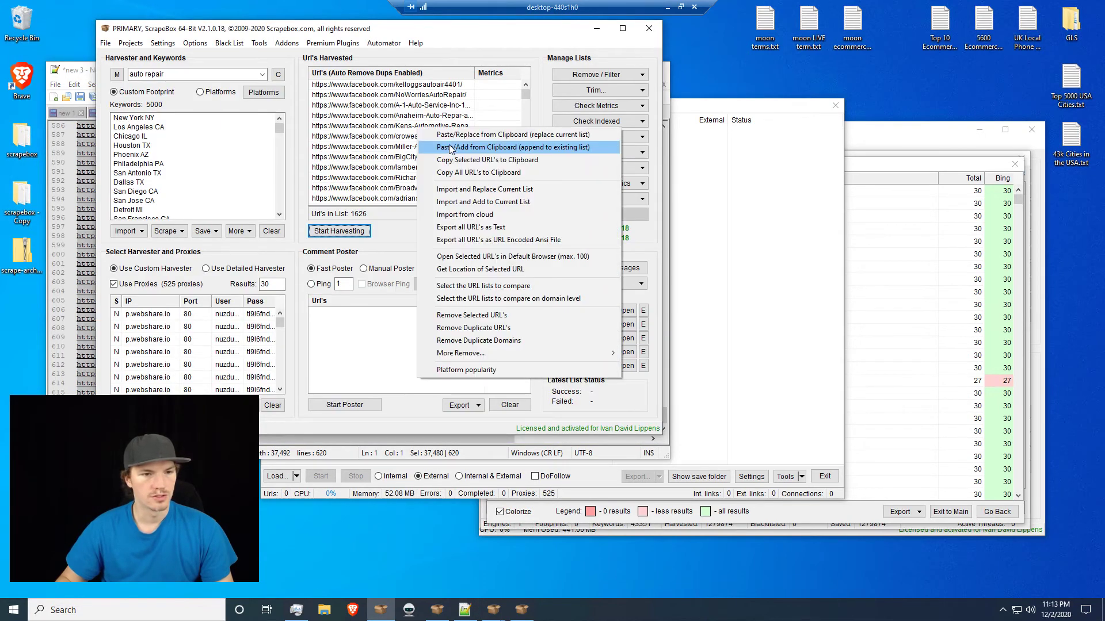
pyautogui.click(452, 144)
# - Append the Yelp URLs and remove duplicate URLs from the merged list
pyautogui.click(465, 610)
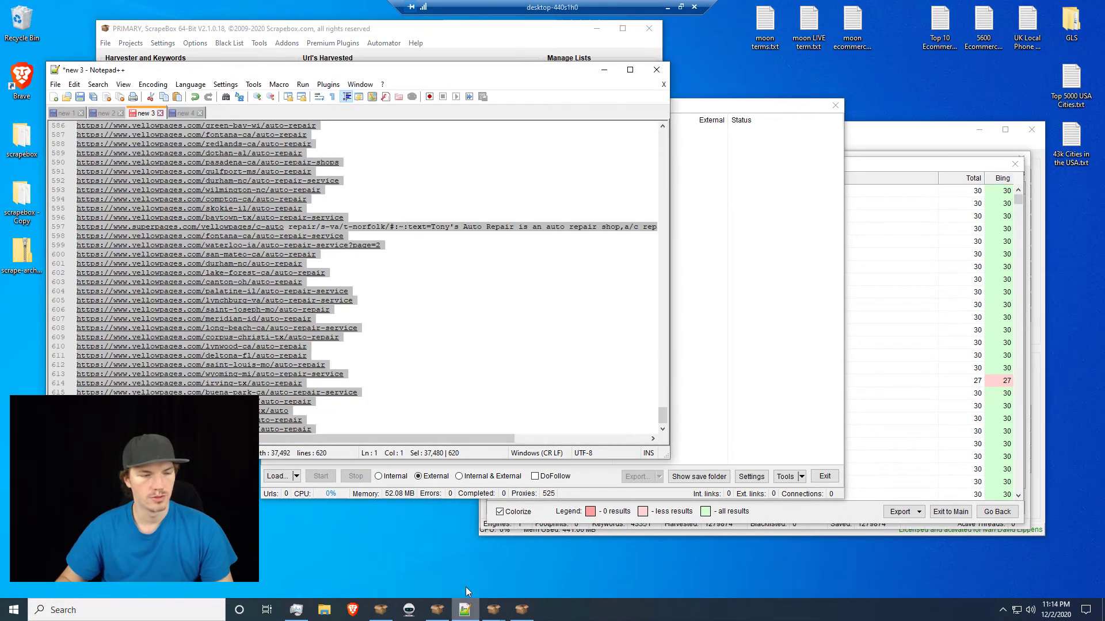
pyautogui.click(103, 113)
pyautogui.click(430, 265)
pyautogui.hotkey('ctrl', 'a')
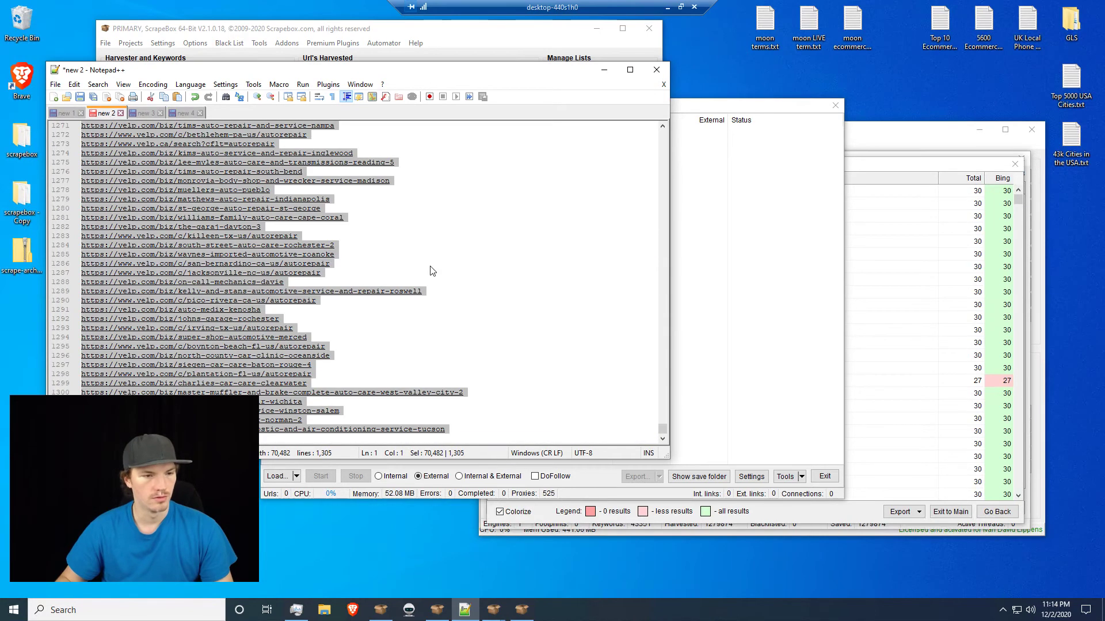
pyautogui.hotkey('ctrl', 'c')
pyautogui.click(437, 31)
pyautogui.rightClick(413, 140)
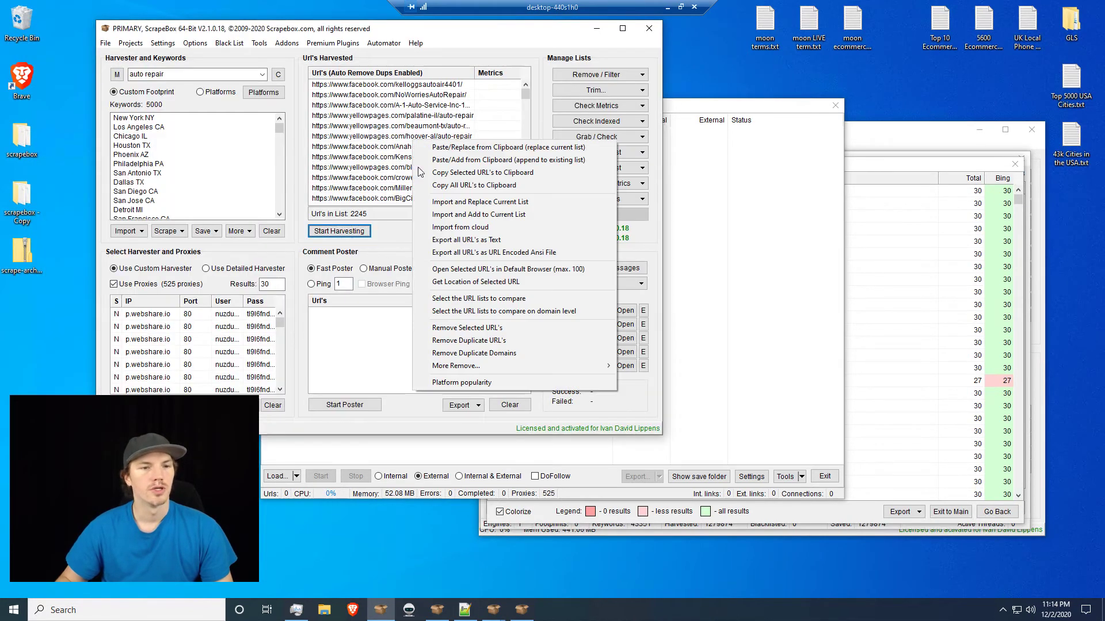
pyautogui.click(457, 160)
pyautogui.click(593, 74)
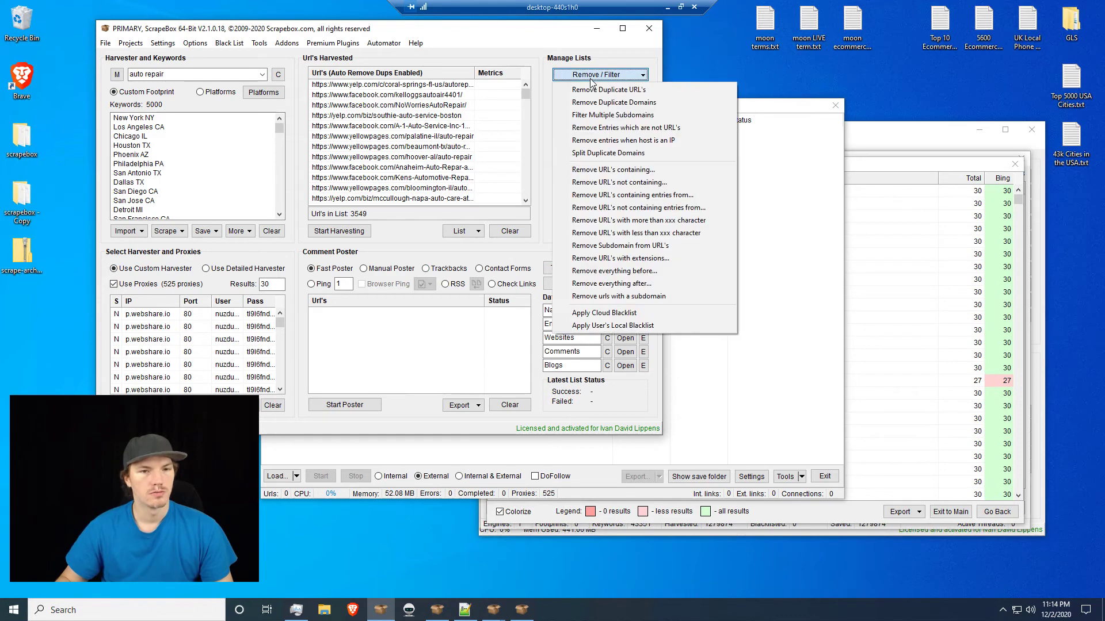
pyautogui.click(593, 90)
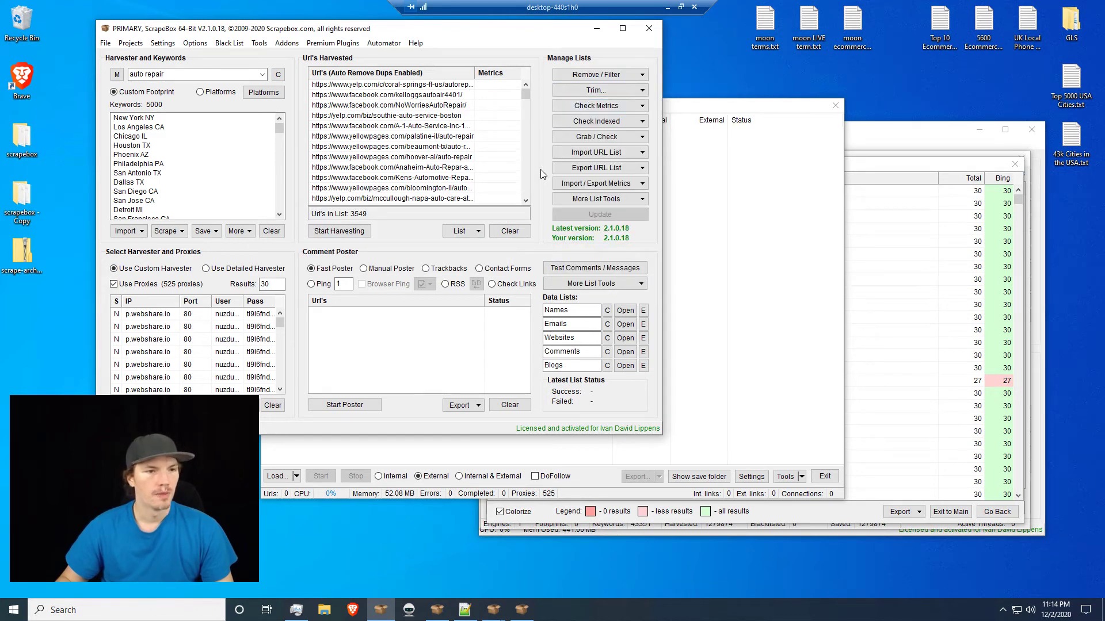
# - Load the 3549 URLs from the ScrapeBox harvester into the Link Extractor
pyautogui.click(605, 468)
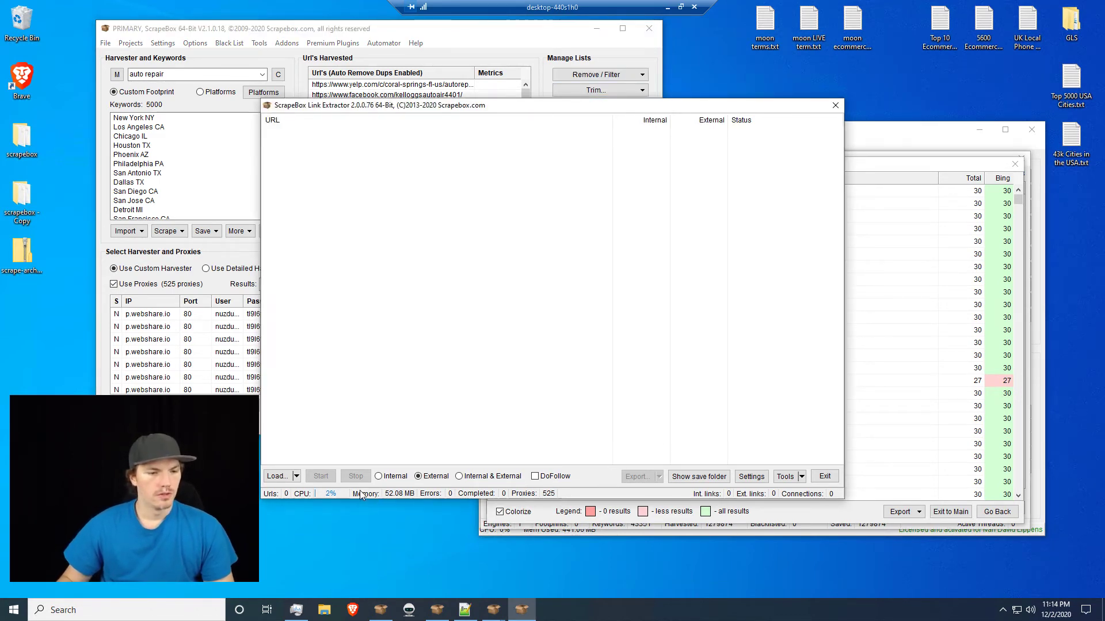
pyautogui.click(295, 476)
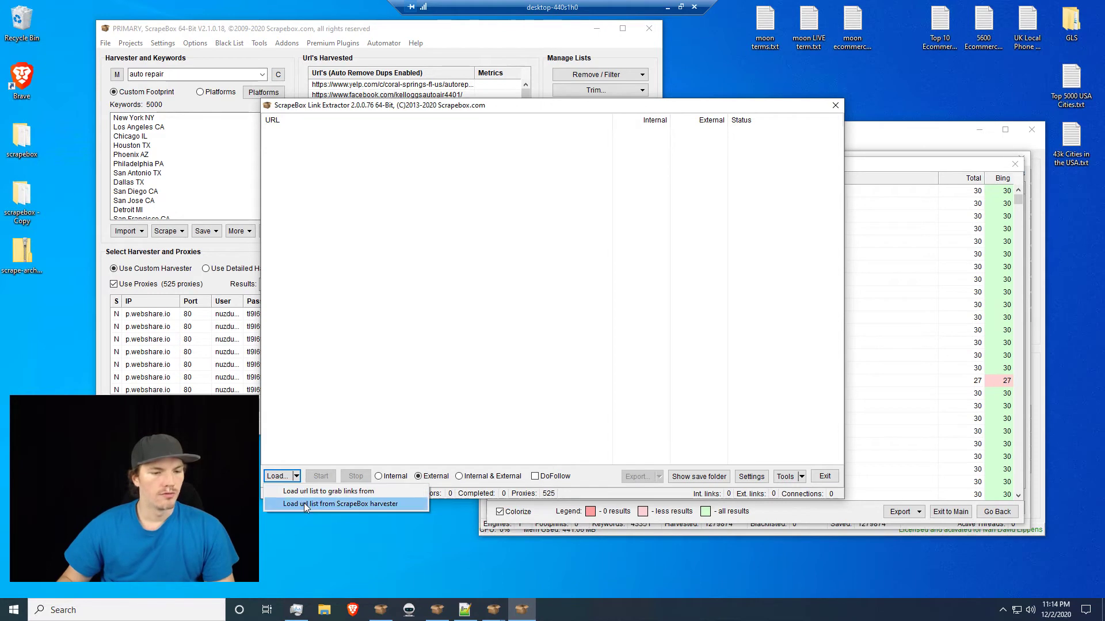
pyautogui.click(304, 504)
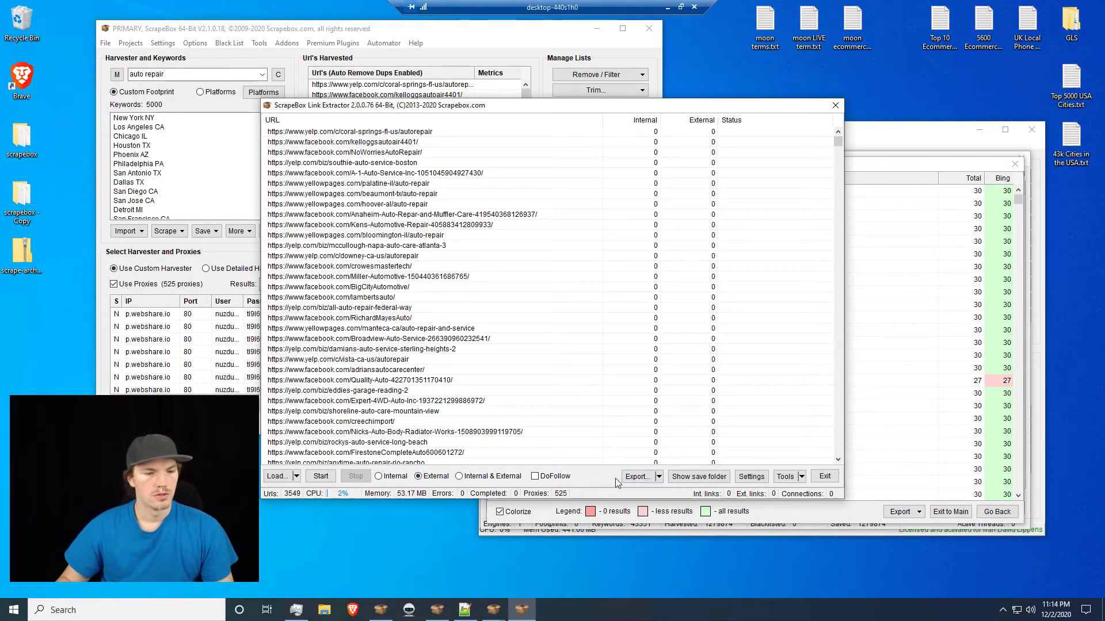
# - Keep External selected and start extracting external links from all loaded URLs
pyautogui.click(752, 477)
pyautogui.click(738, 452)
pyautogui.click(786, 477)
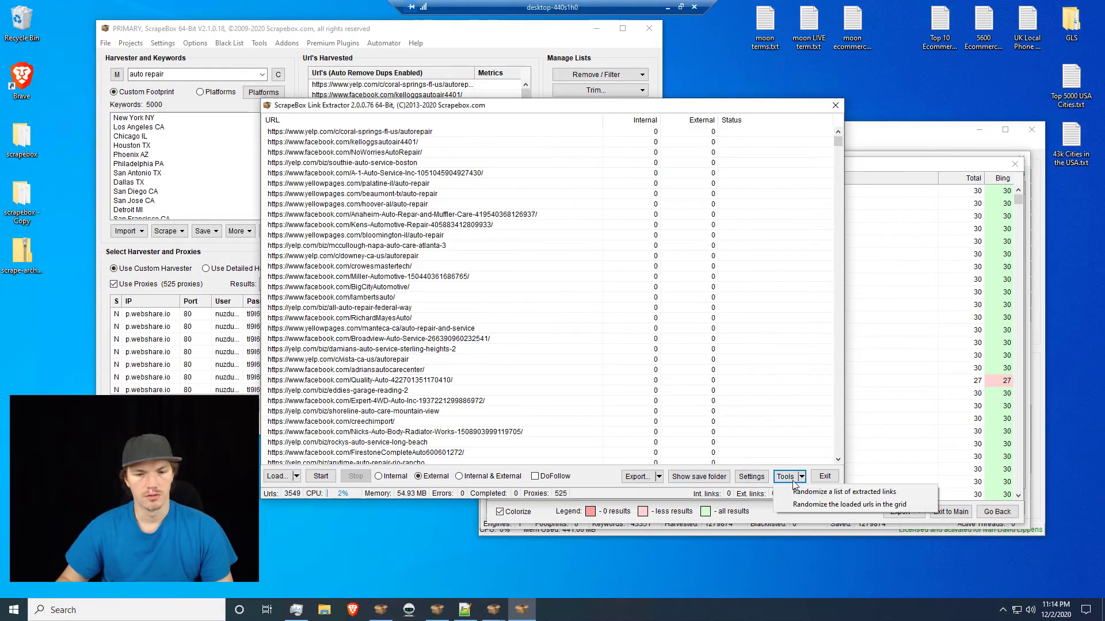
pyautogui.click(607, 481)
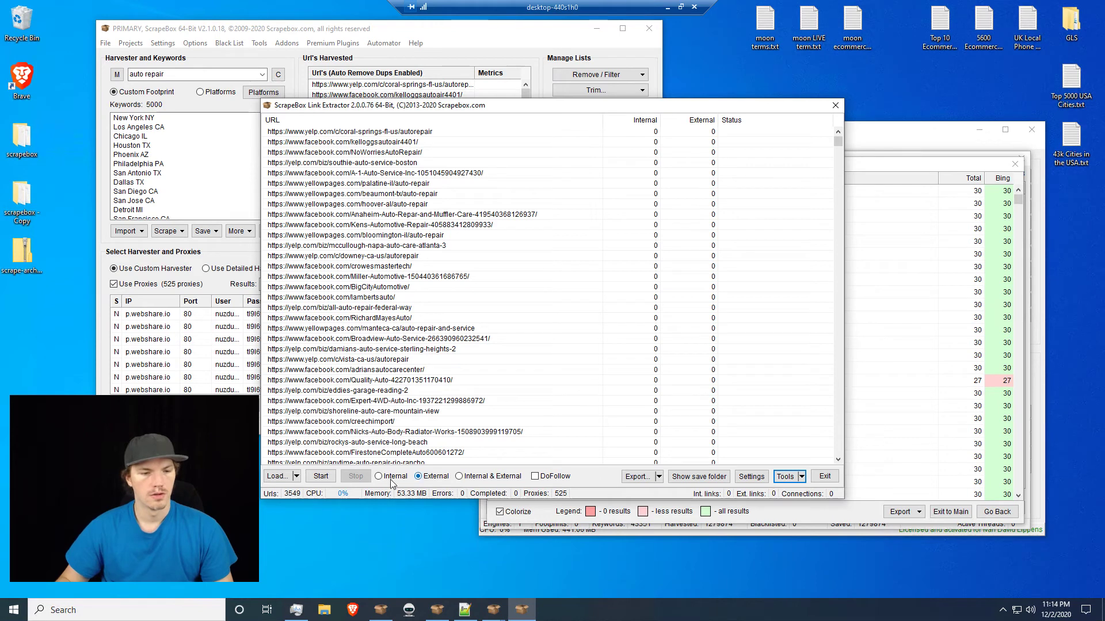
pyautogui.click(322, 478)
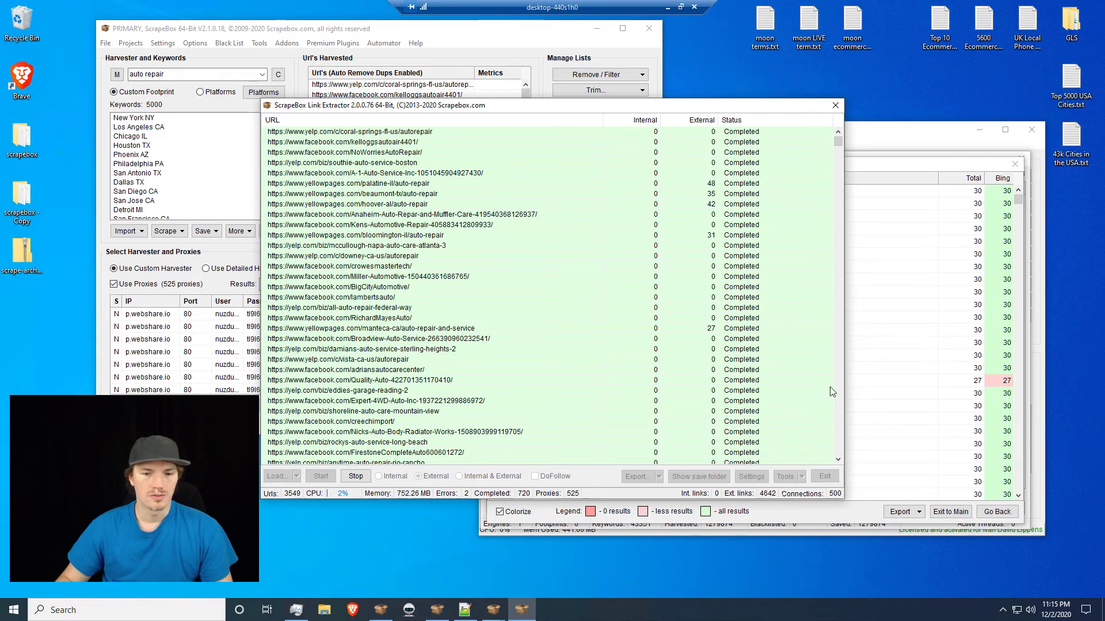
pyautogui.click(839, 423)
# - Stop the link extraction at 982 of 3549 URLs, with 5669 external links found
pyautogui.click(839, 424)
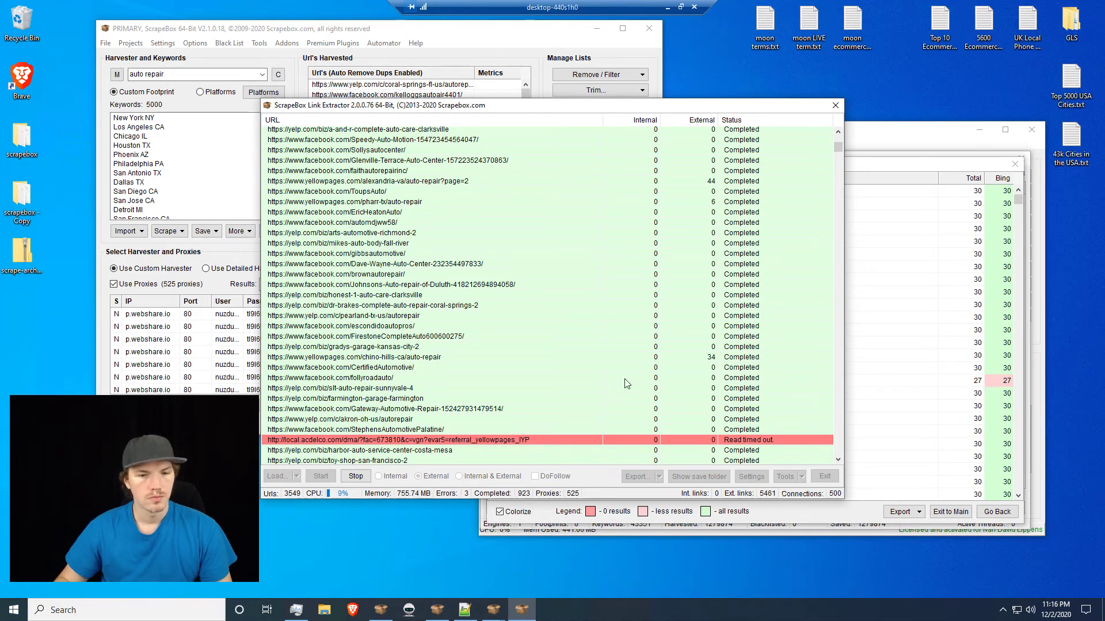
pyautogui.click(355, 476)
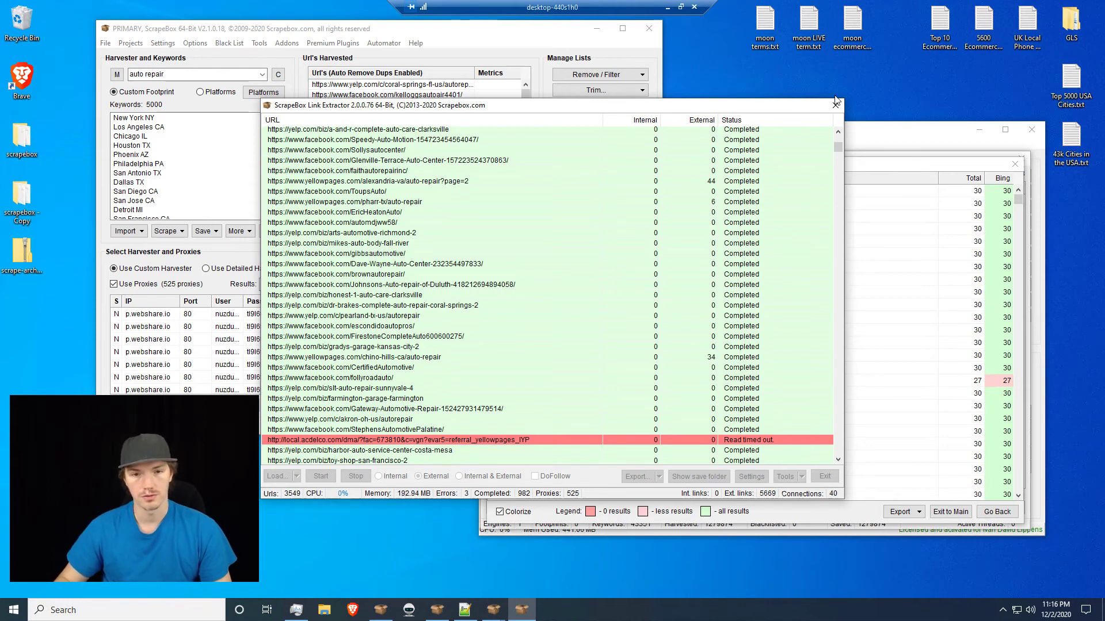
# - From the main window's Grab / Check menu, open Grab links by crawling a site
pyautogui.click(491, 35)
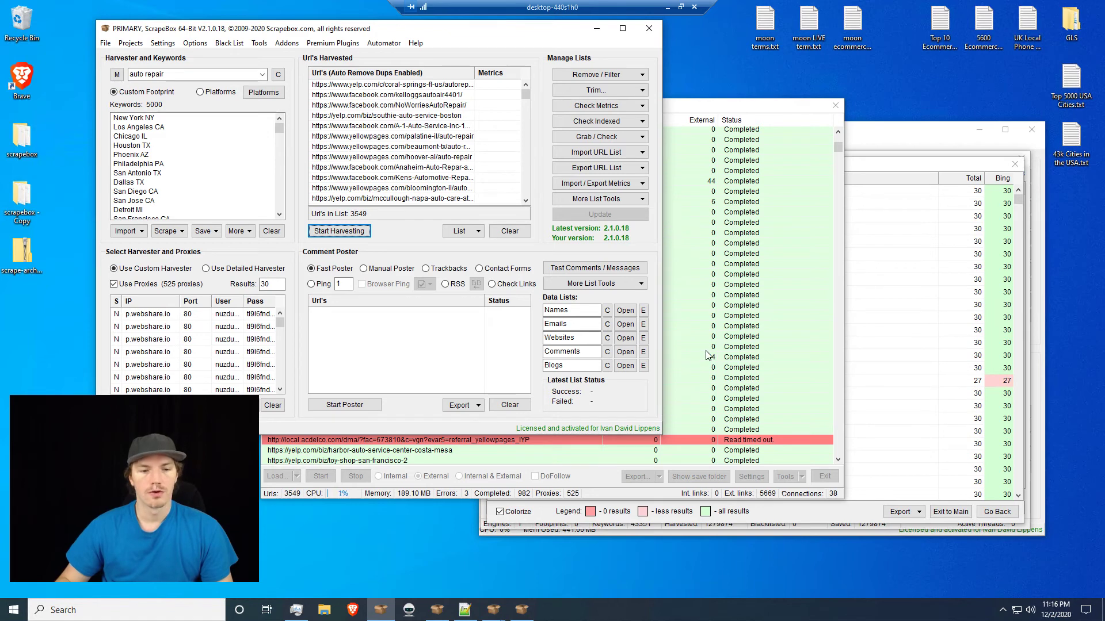
pyautogui.click(595, 137)
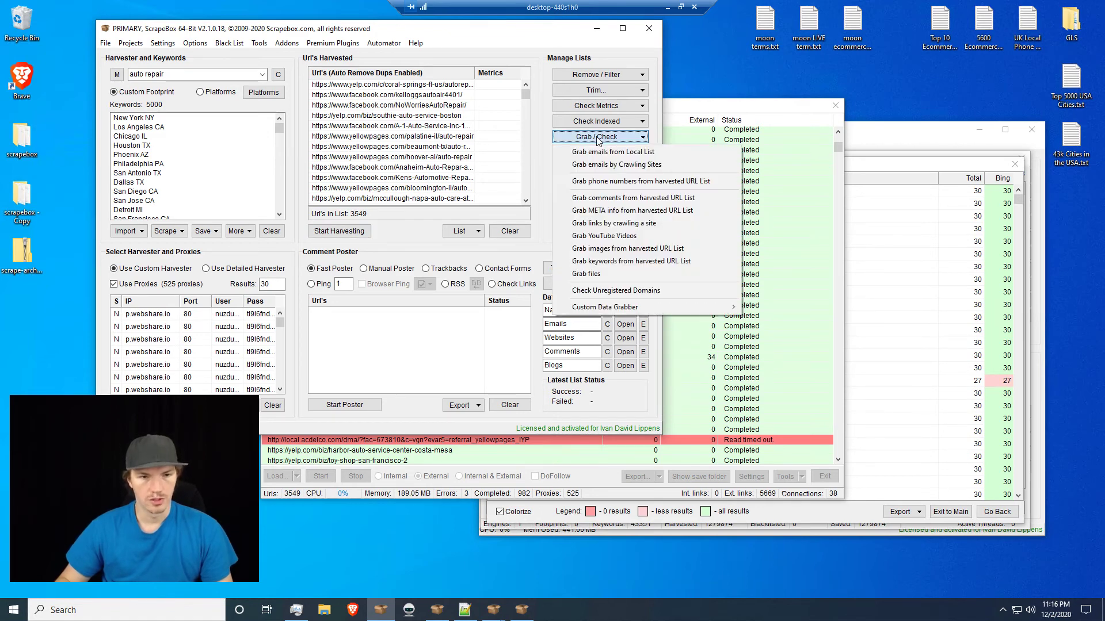
pyautogui.click(595, 224)
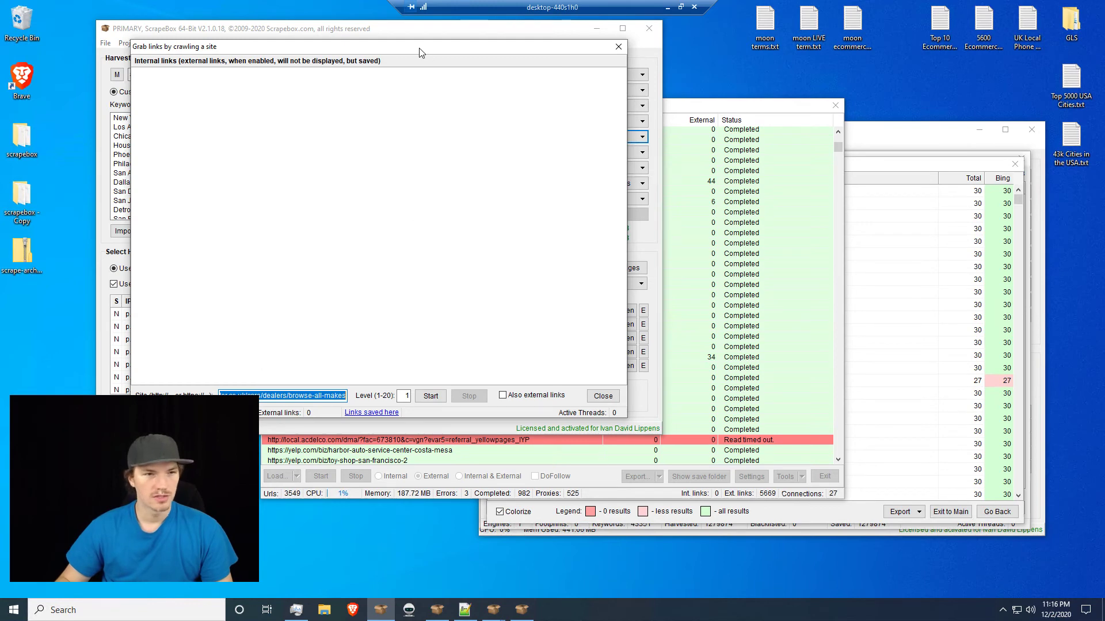
pyautogui.moveTo(419, 47); pyautogui.dragTo(558, 60)
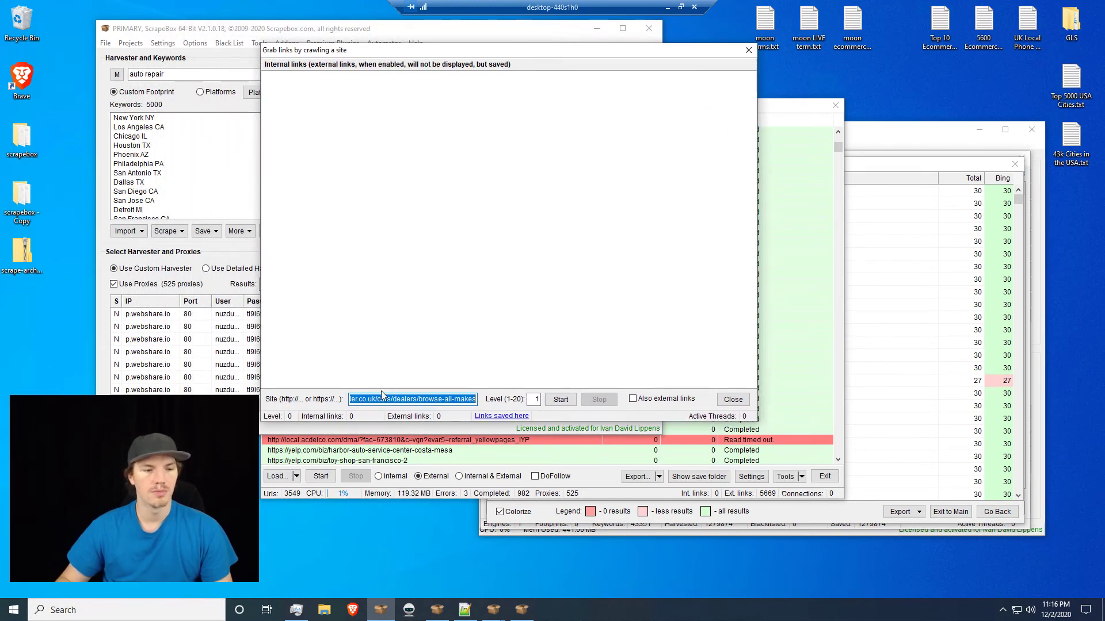
# - Copy the AutoTrader site address from the crawl dialog's Site field into the Brave browser
pyautogui.click(535, 400)
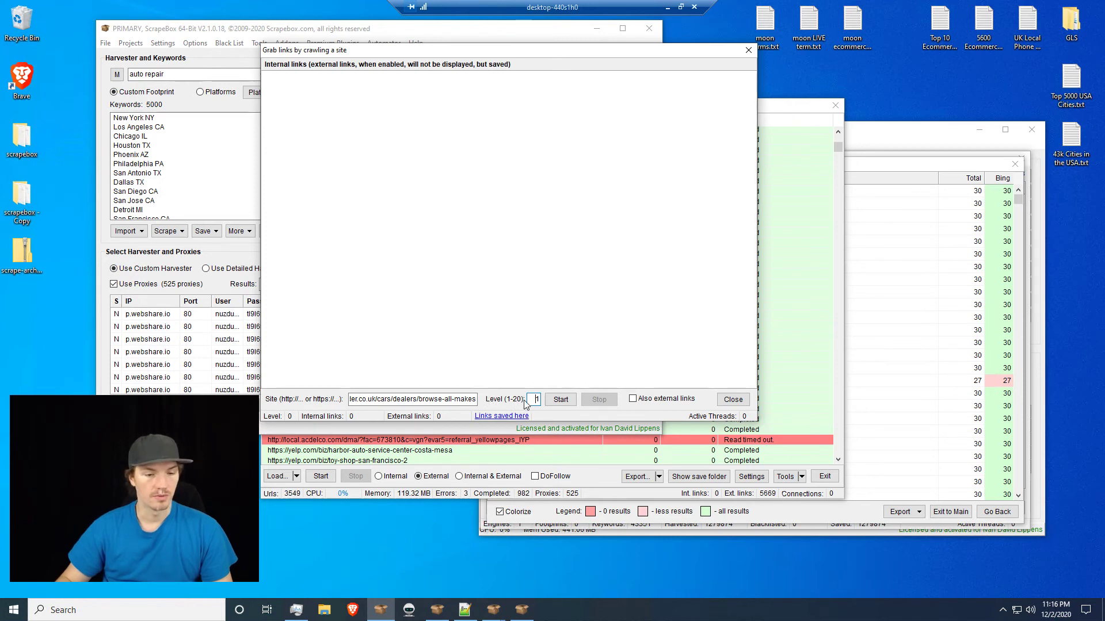
pyautogui.moveTo(438, 402); pyautogui.dragTo(536, 404)
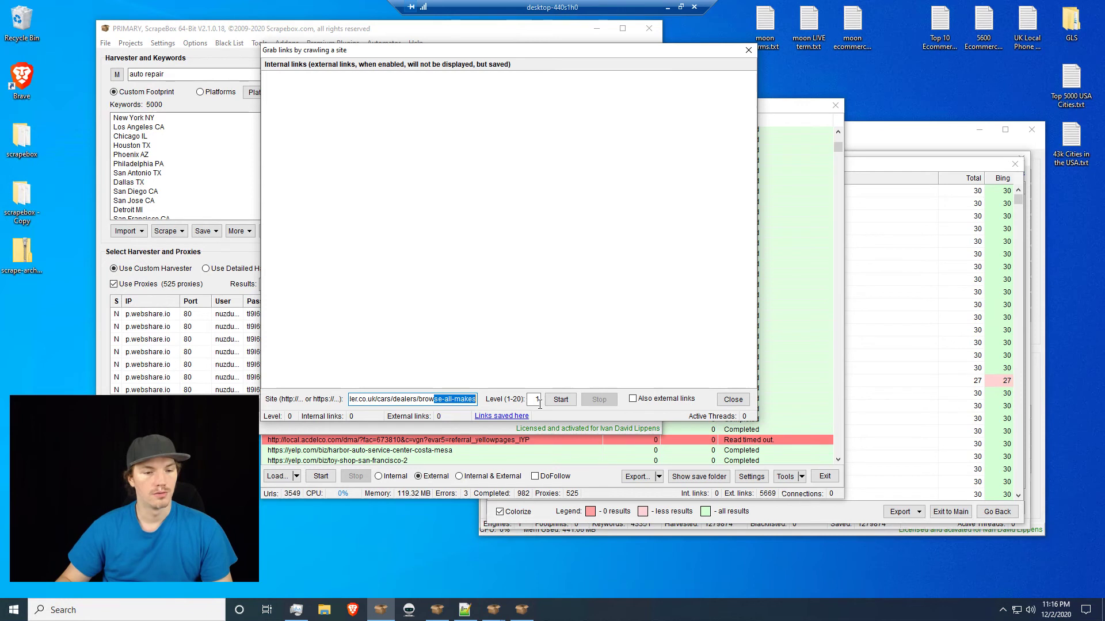
pyautogui.click(455, 401)
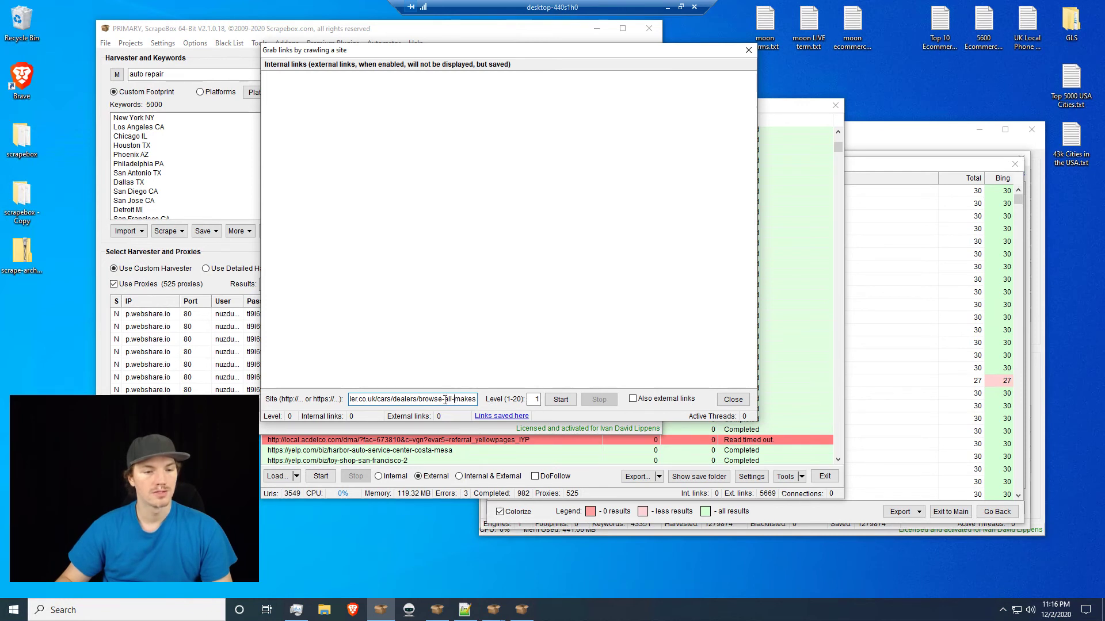
pyautogui.doubleClick(467, 405)
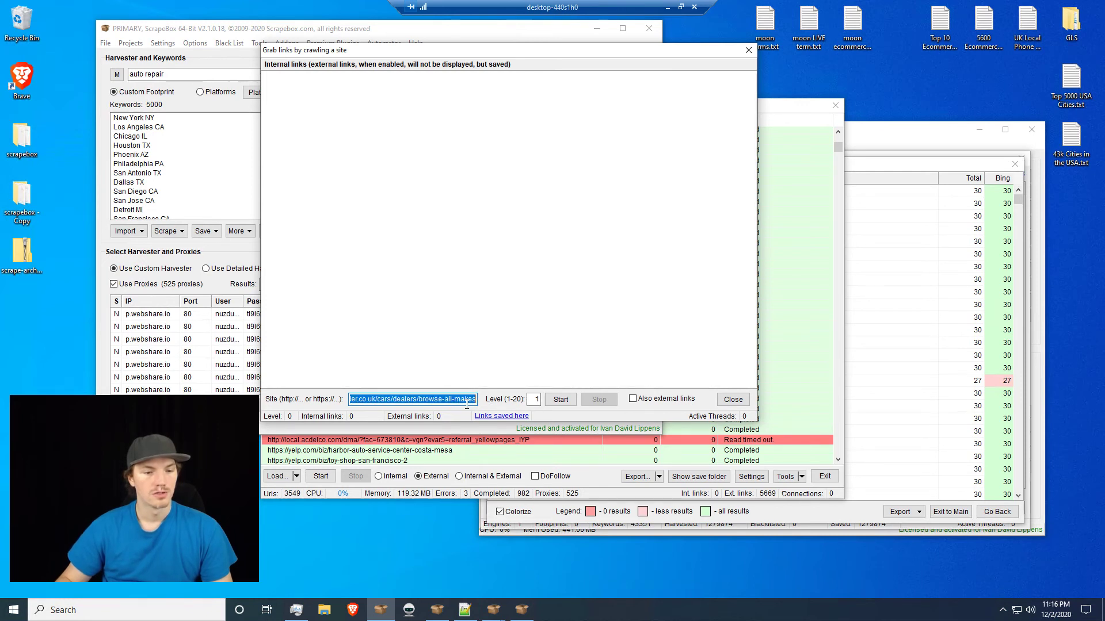
pyautogui.click(352, 610)
# - Load the AutoTrader Browse all car dealers by Make page in Brave and scroll through it
pyautogui.write('https://www.autotrader.co.uk/cars/dealers/browse-all-makes')
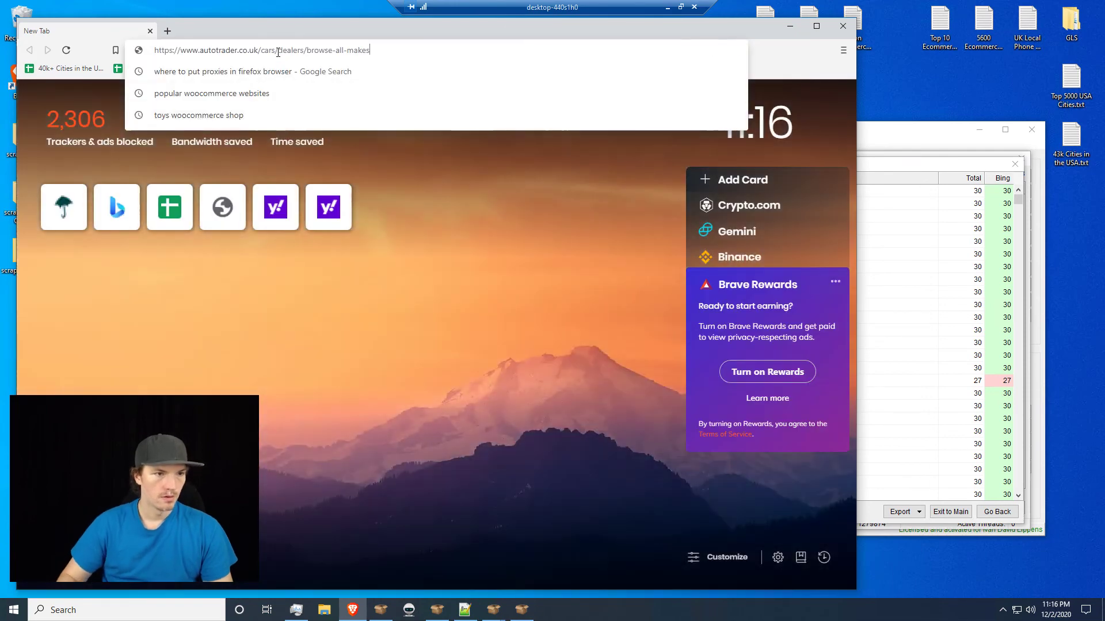
pyautogui.press('Return')
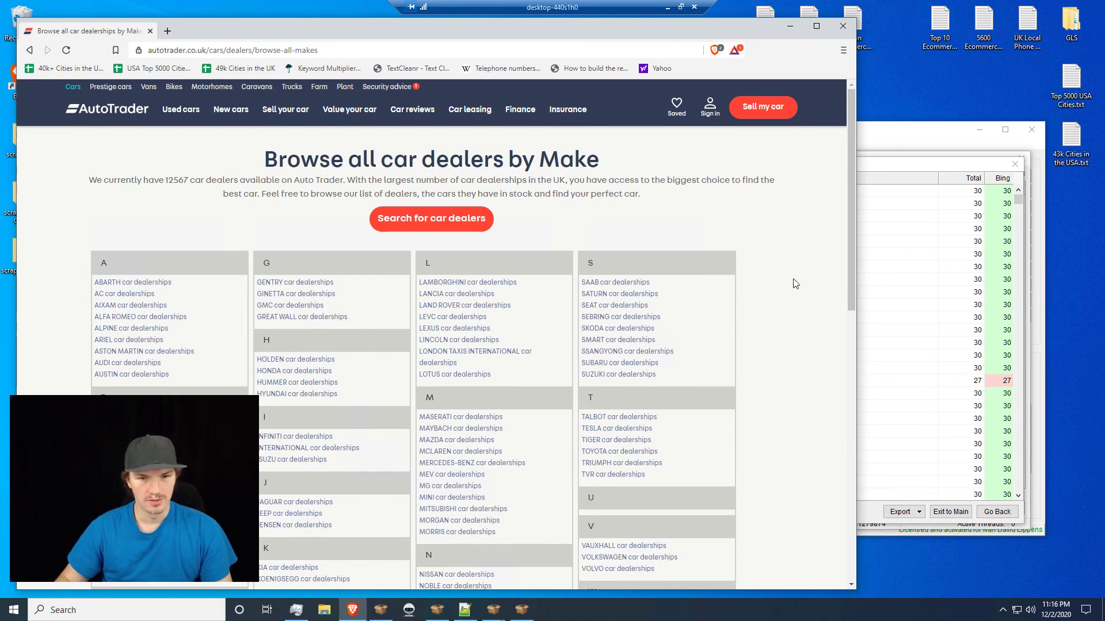
pyautogui.moveTo(851, 161); pyautogui.dragTo(844, 201)
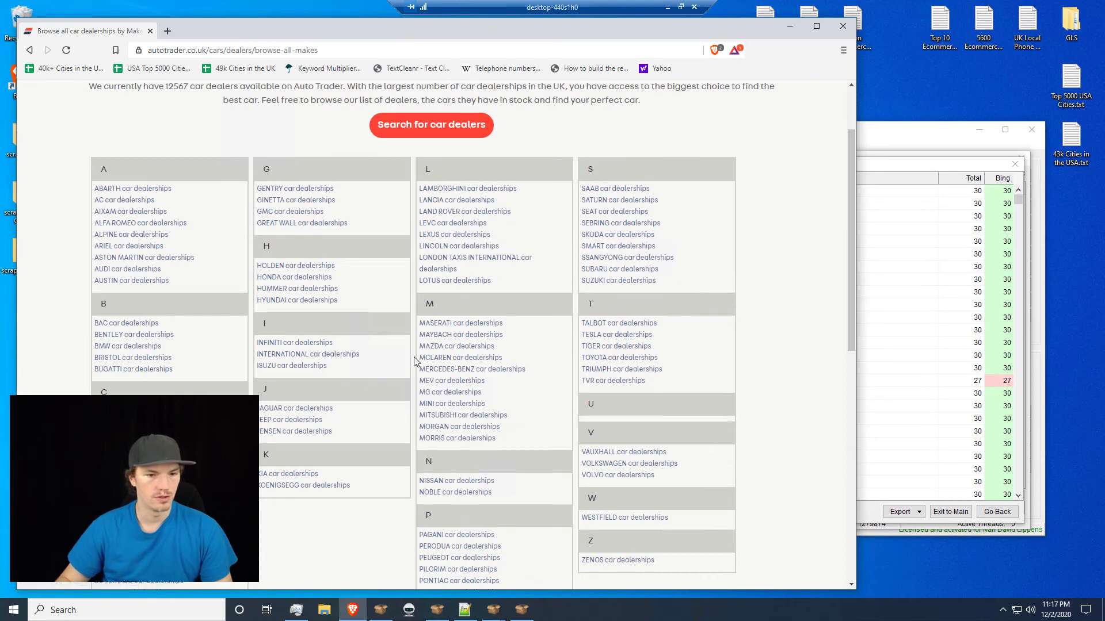
pyautogui.scroll(1, 415, 359)
pyautogui.scroll(-1, 415, 360)
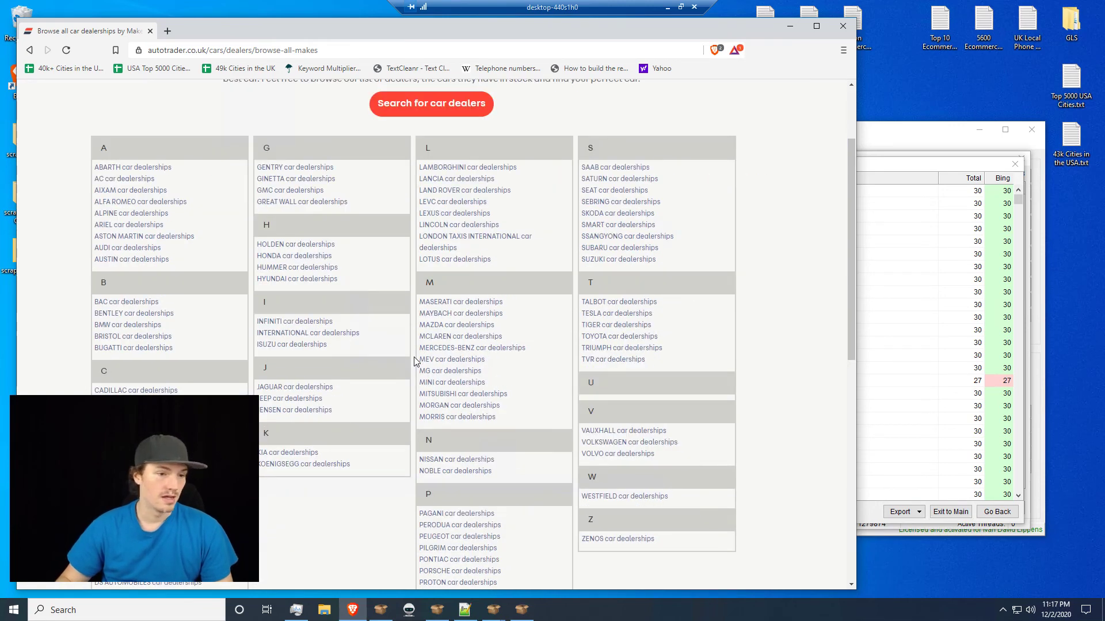
pyautogui.scroll(-1, 415, 361)
pyautogui.scroll(1, 415, 362)
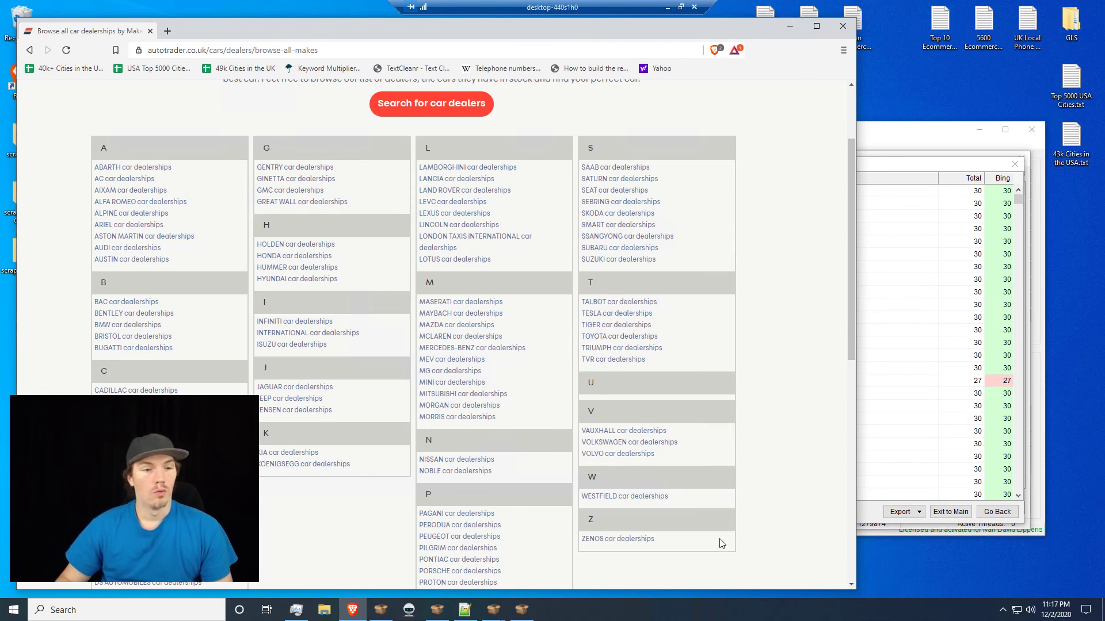
# - View the Lamborghini car dealerships page, go back, and minimize Brave
pyautogui.click(483, 169)
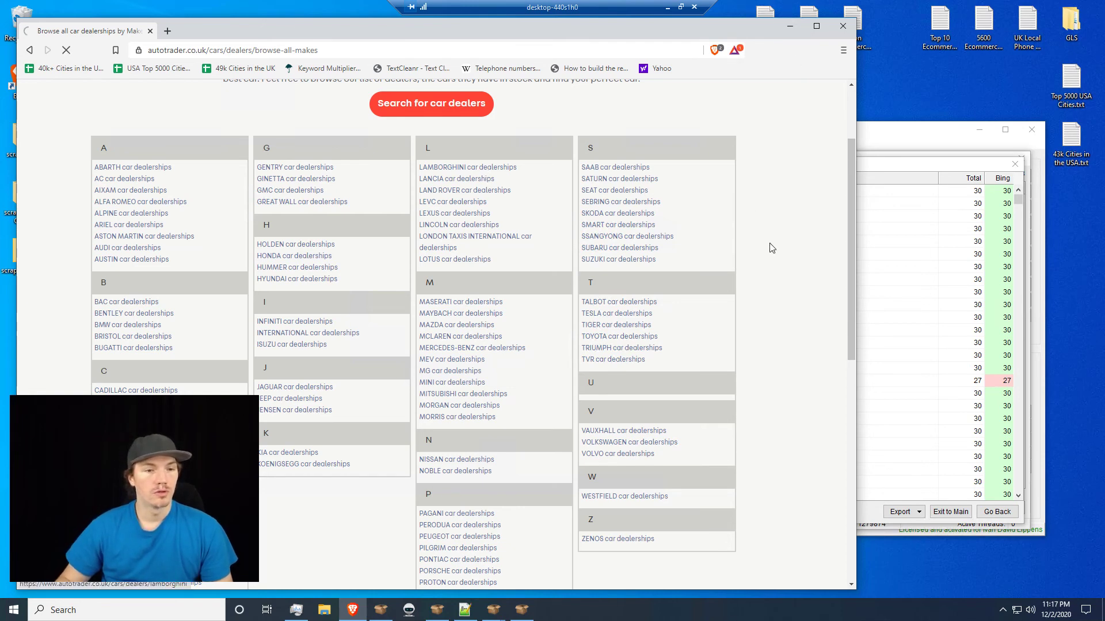
pyautogui.scroll(-4, 495, 330)
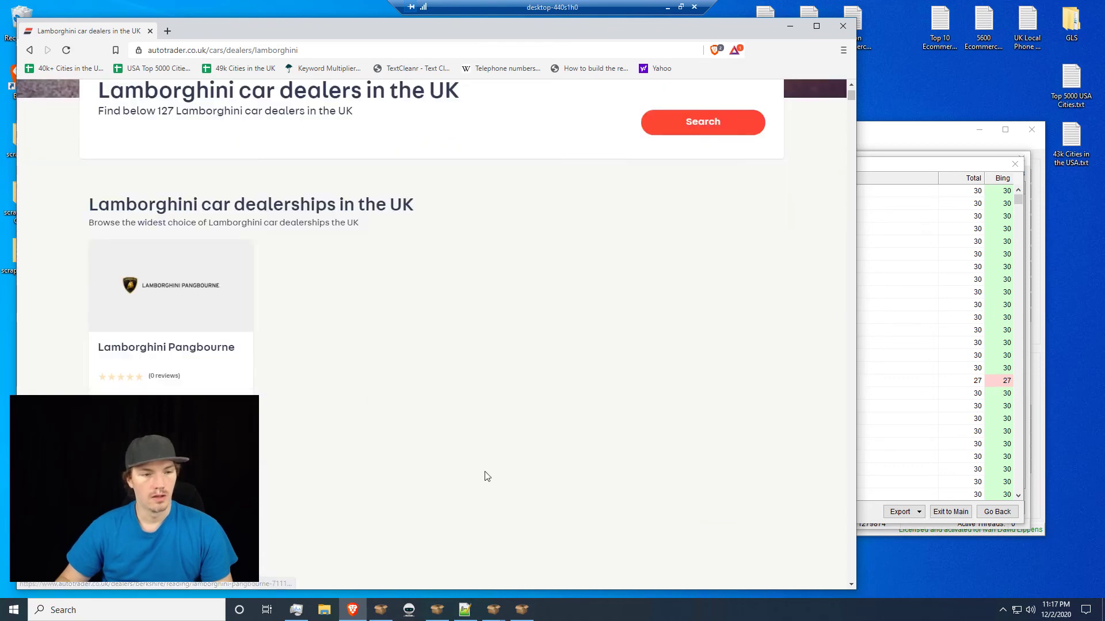
pyautogui.scroll(-3, 507, 460)
pyautogui.scroll(5, 523, 437)
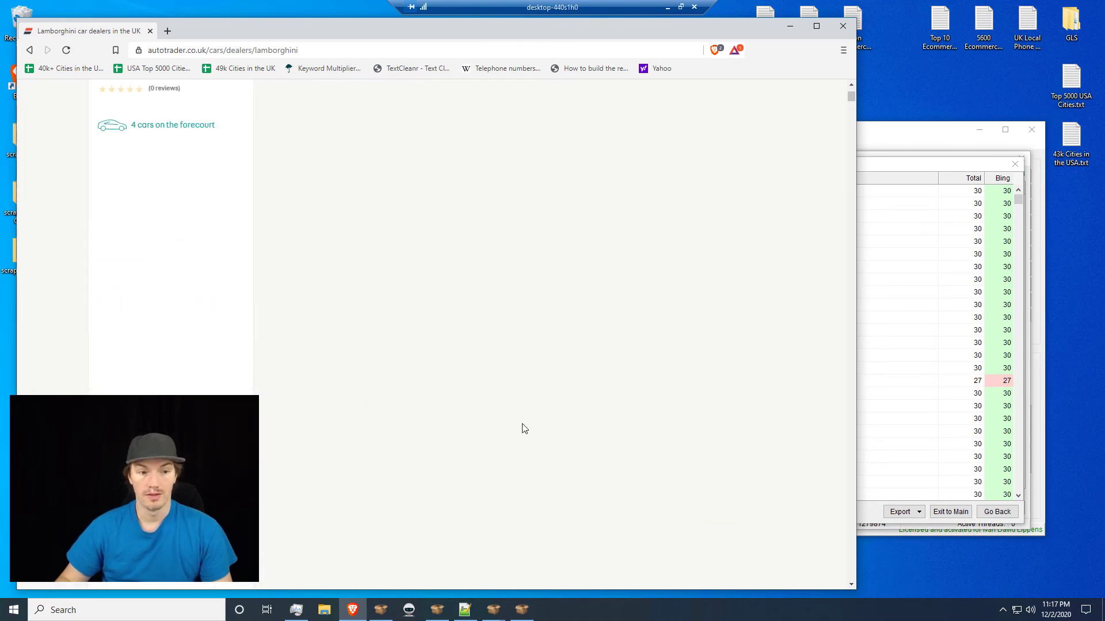
pyautogui.click(27, 51)
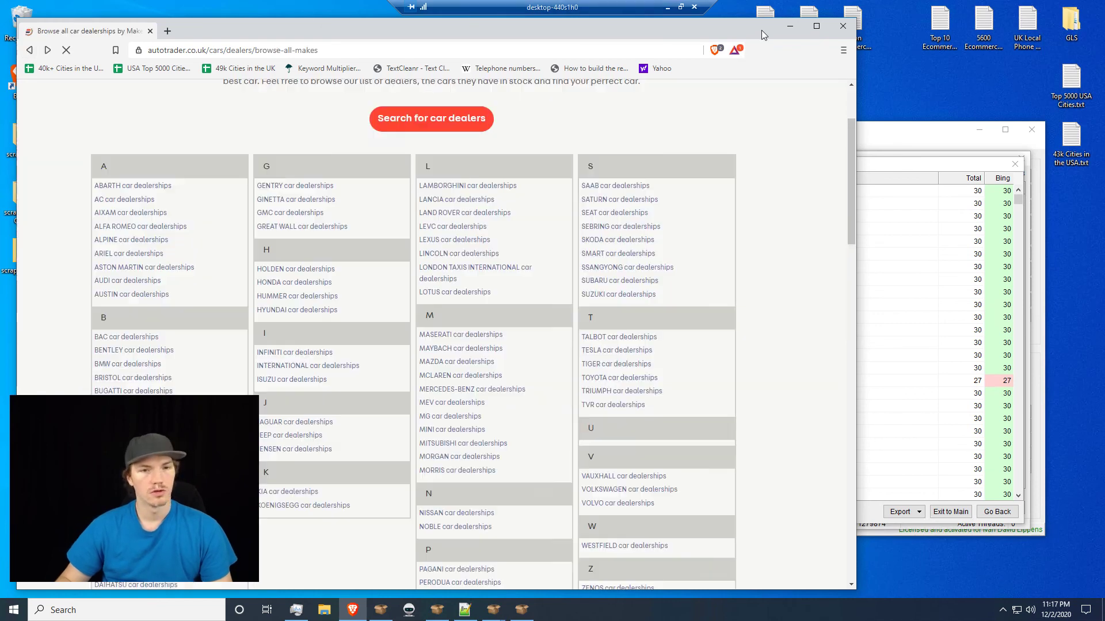
pyautogui.click(791, 29)
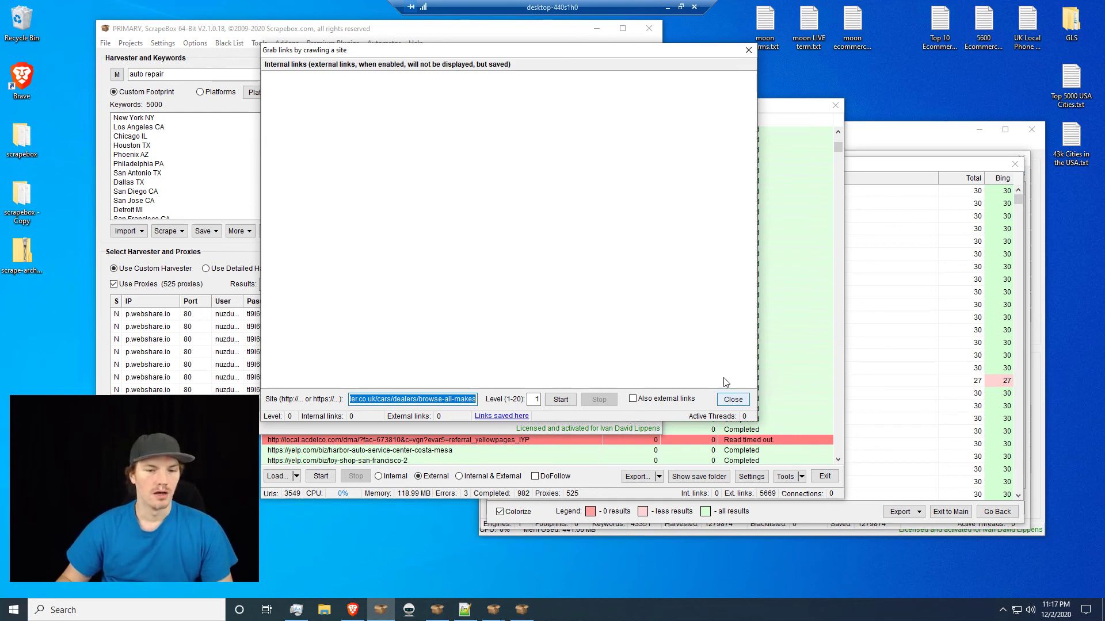
# - Close the crawl dialog, show the Link Extractor results, and restore the remote session window
pyautogui.click(733, 400)
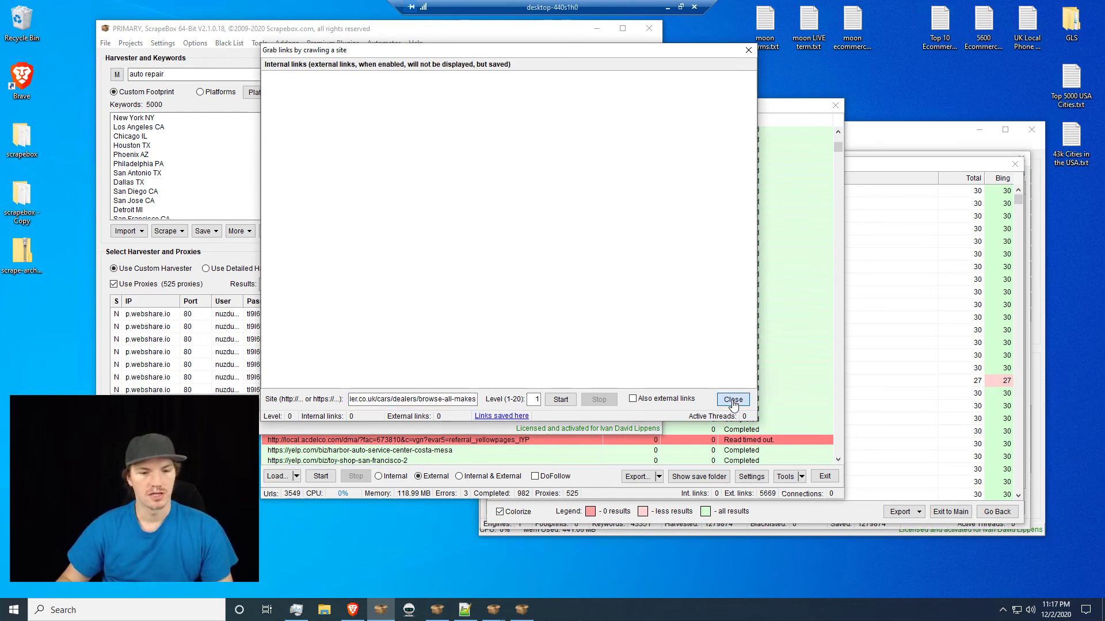
pyautogui.click(593, 474)
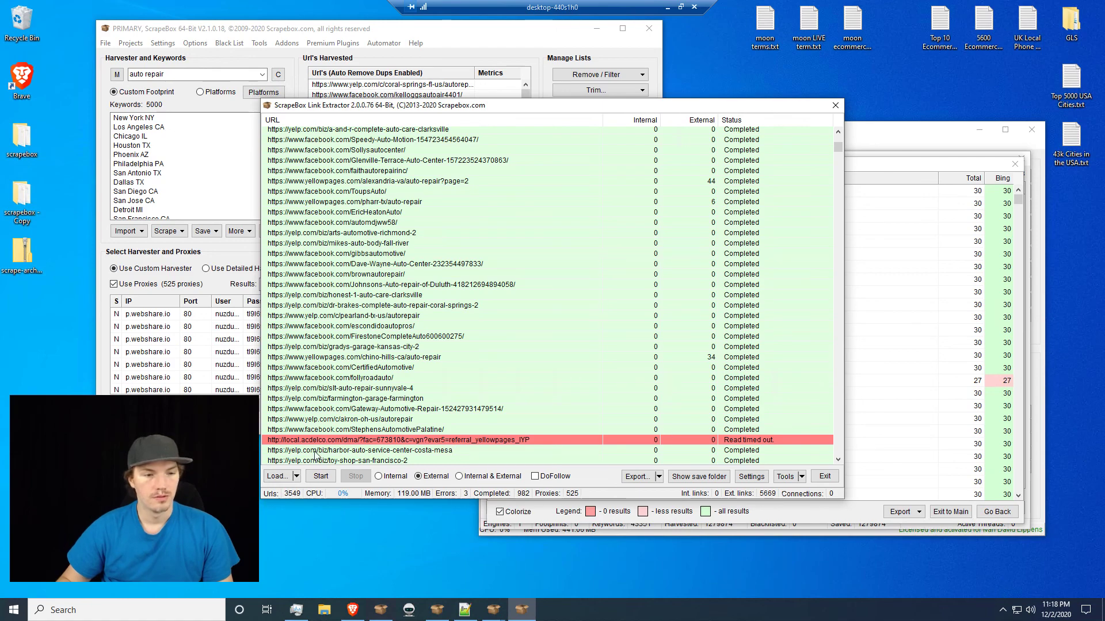
pyautogui.moveTo(838, 146); pyautogui.dragTo(838, 385)
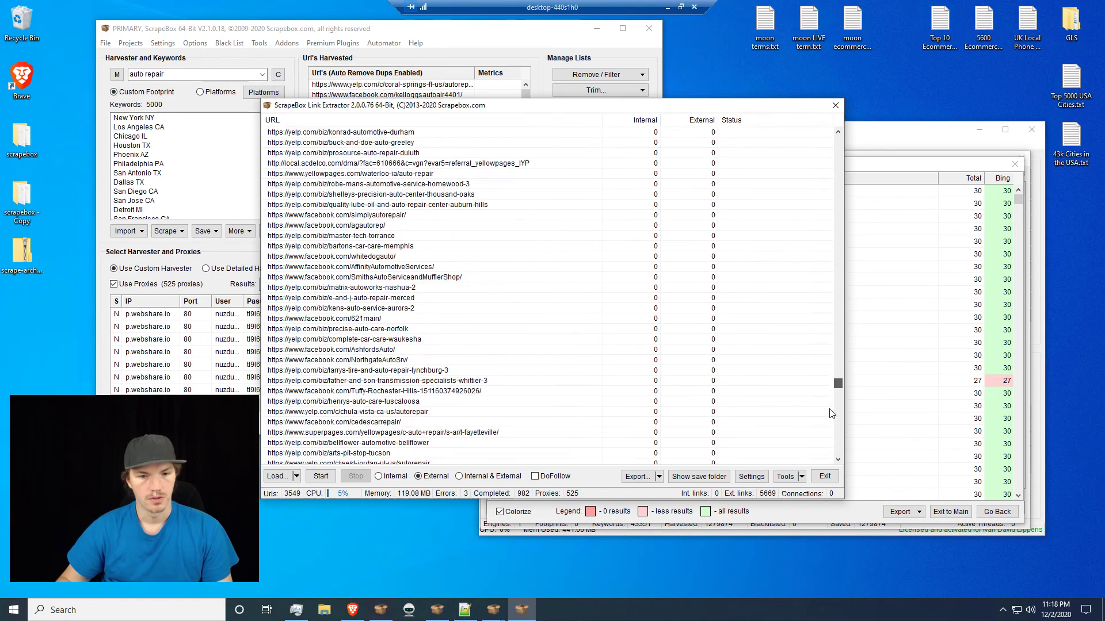
pyautogui.click(681, 8)
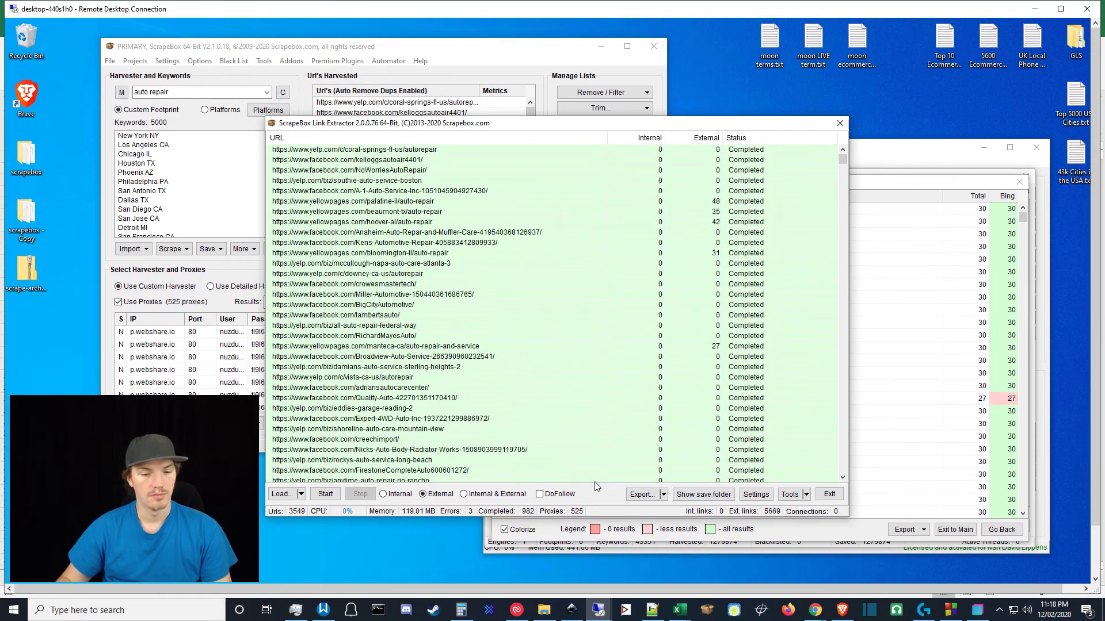